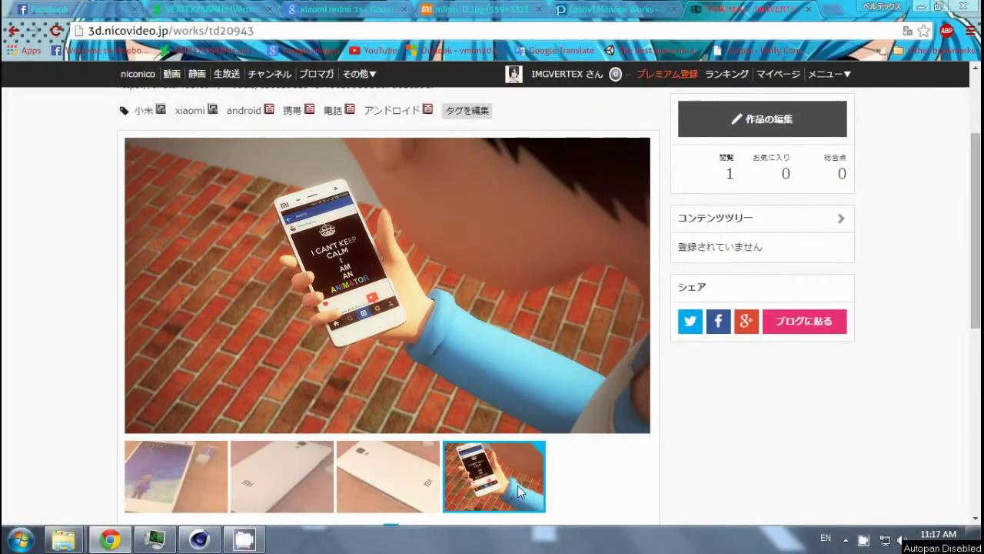
Step: Bring the mihm_l2 Redmi reference image from the pixiv page into Cinema 4D's top viewport
click(606, 8)
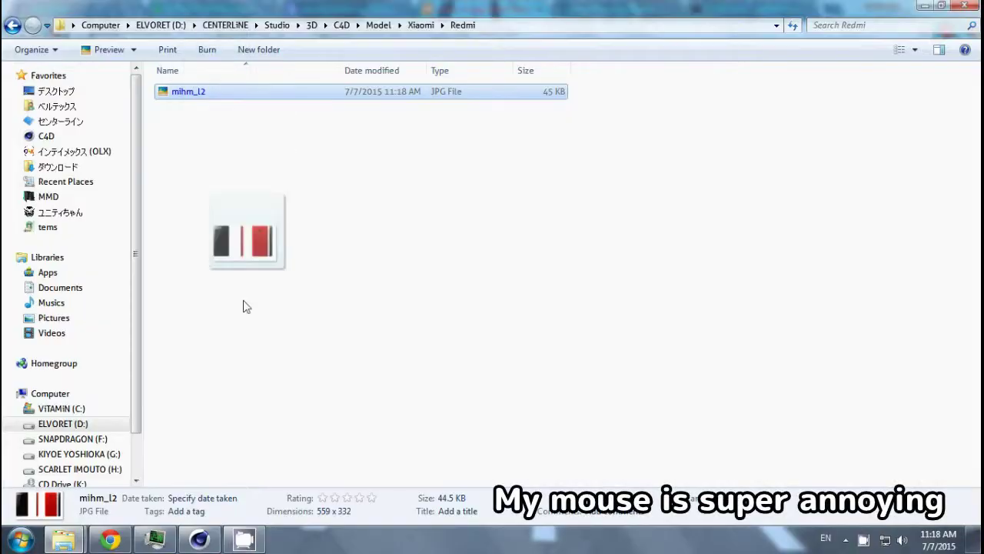
drag(234, 412, 249, 446)
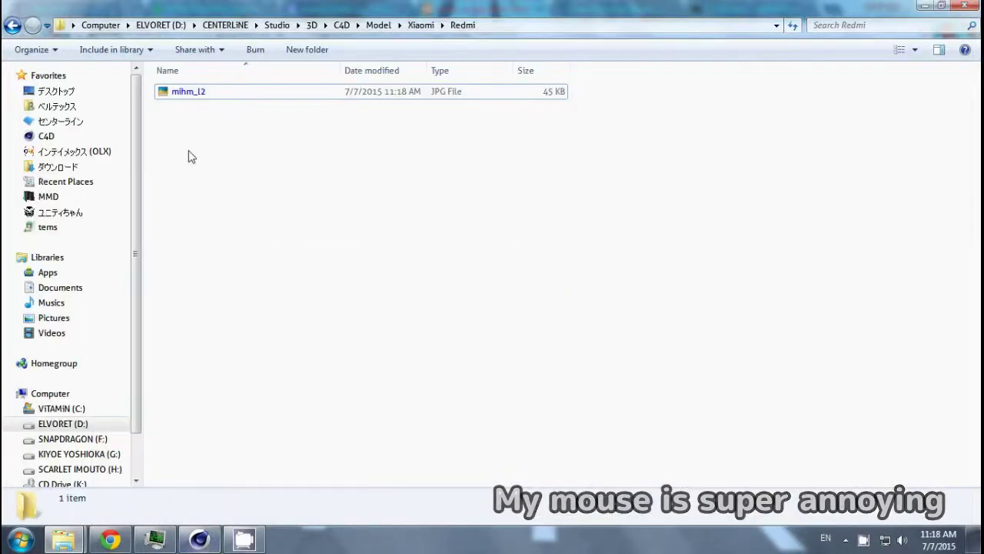
drag(185, 91, 481, 176)
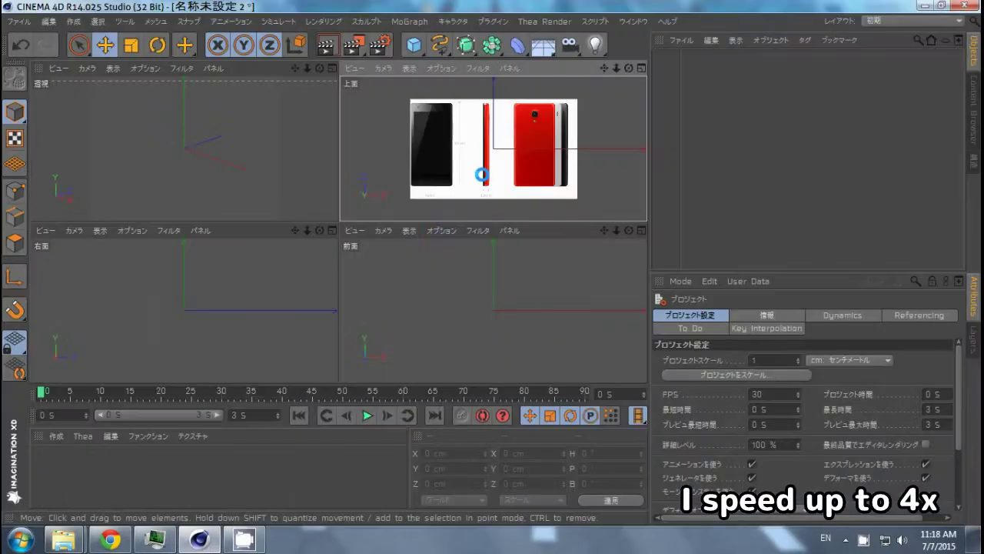
Step: Load the reference into the side and front views and offset the front background to align with the axes
click(63, 539)
drag(187, 90, 193, 288)
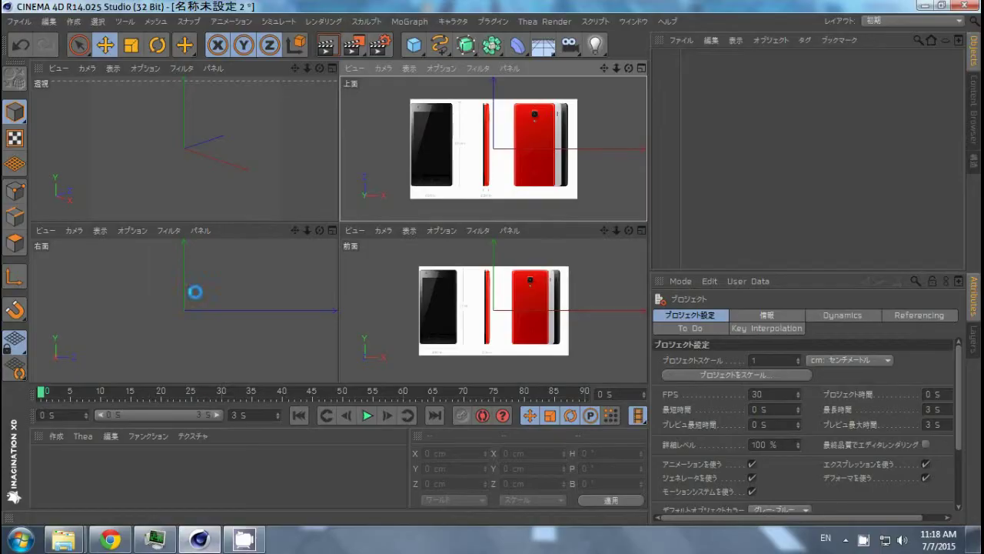
click(571, 230)
click(794, 315)
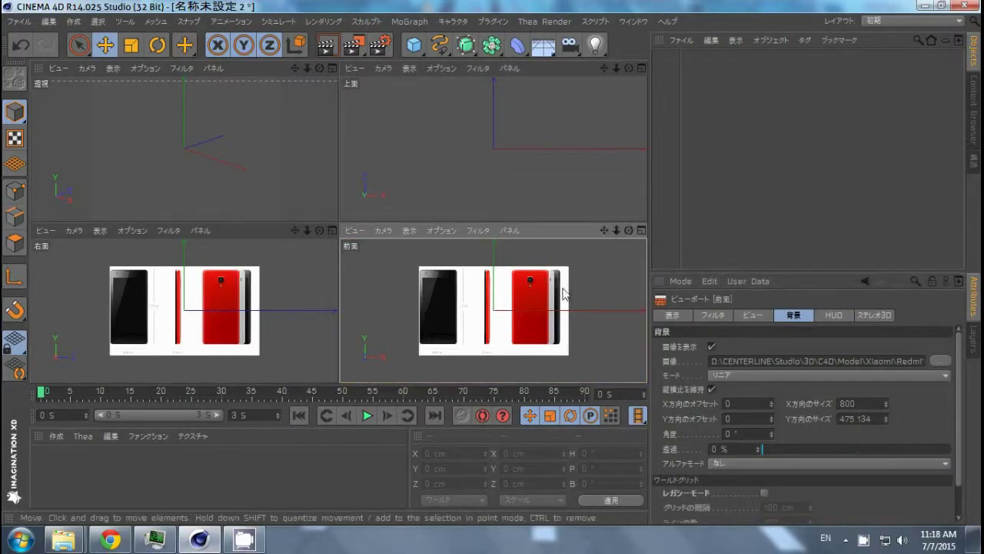
middle_click(537, 238)
drag(771, 403, 335, 111)
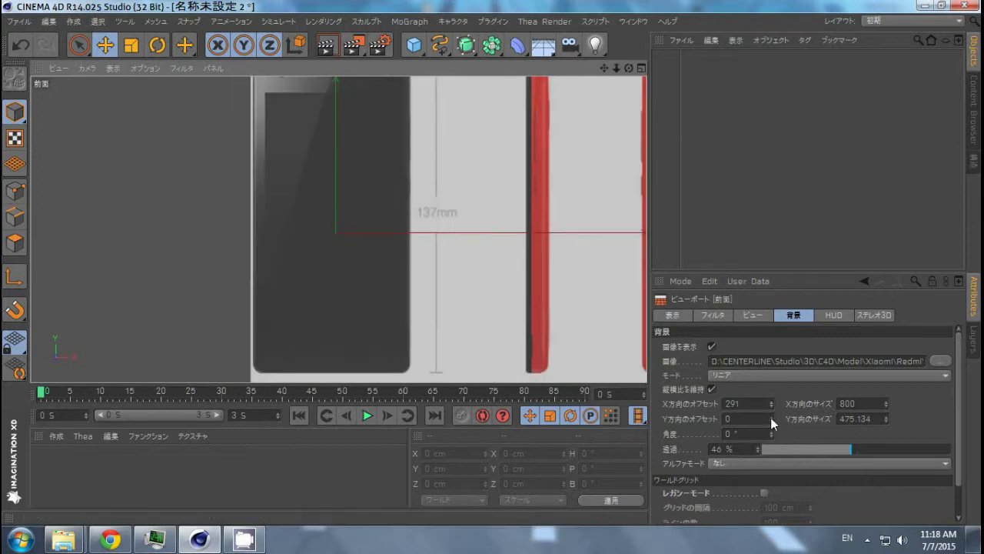
drag(770, 418, 771, 407)
Step: Add HyperNURBS and Symmetry generator objects to the scene
key(Return)
key(F5)
key(F3)
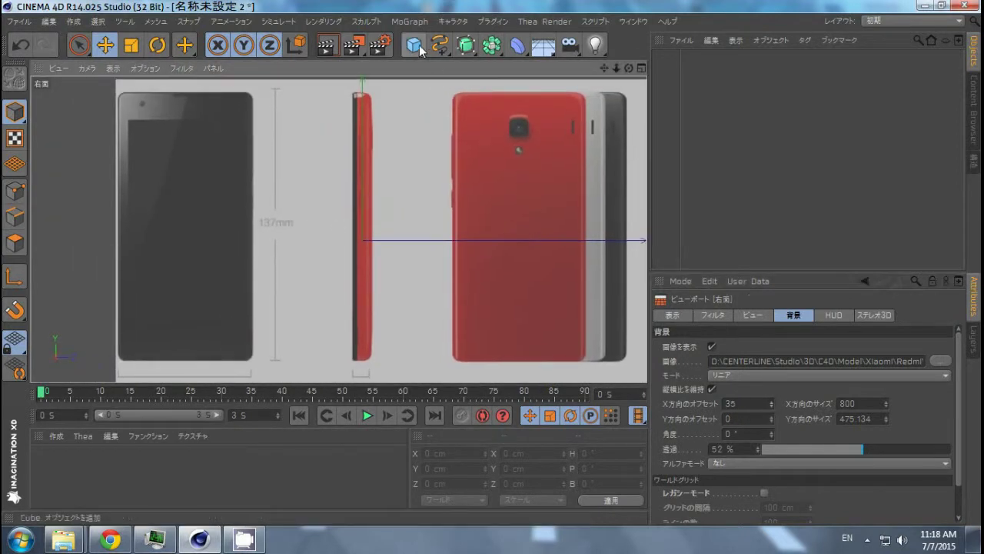
click(466, 45)
drag(492, 45, 760, 90)
click(645, 117)
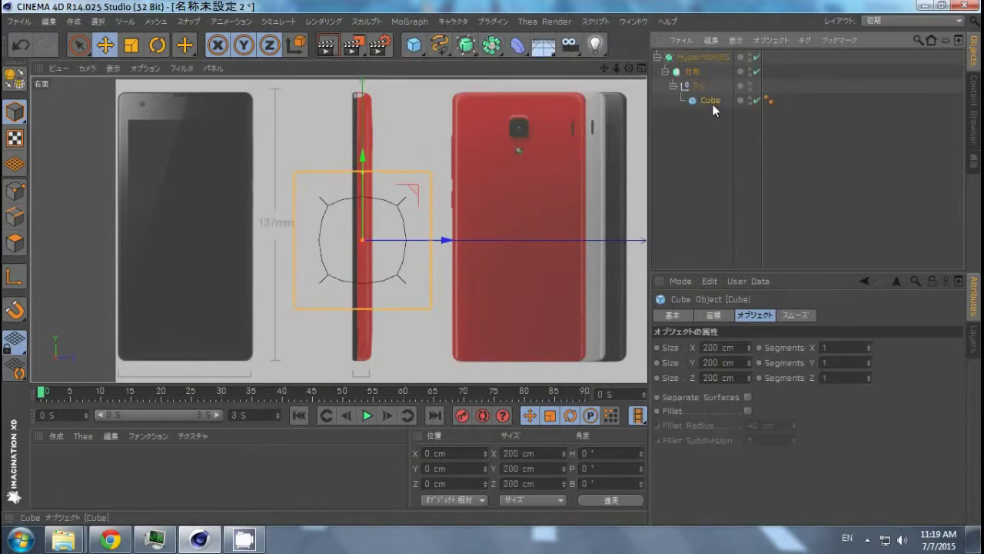
Step: Make the Cube an editable polygon object and save the scene as redmi.c4d
key(F4)
key(c)
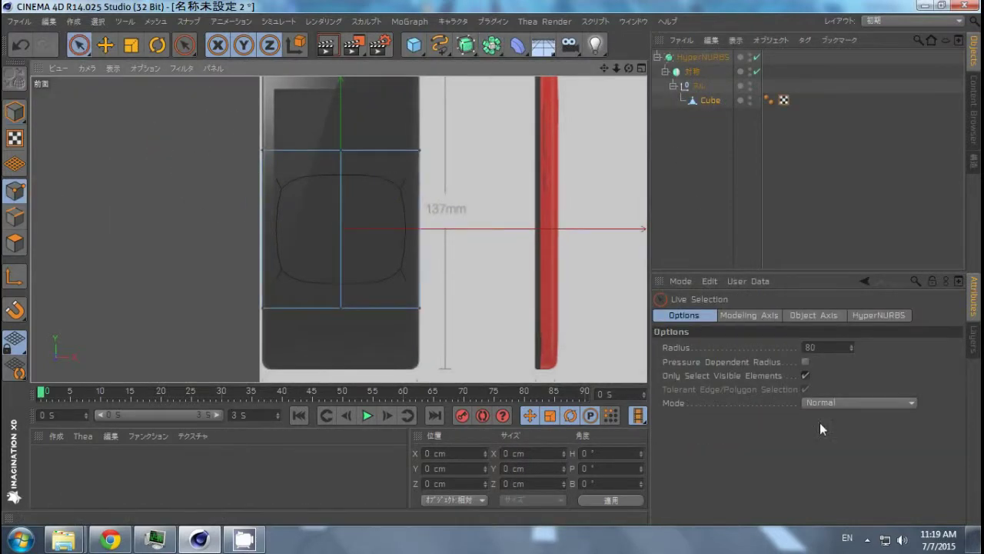
key(ctrl+s)
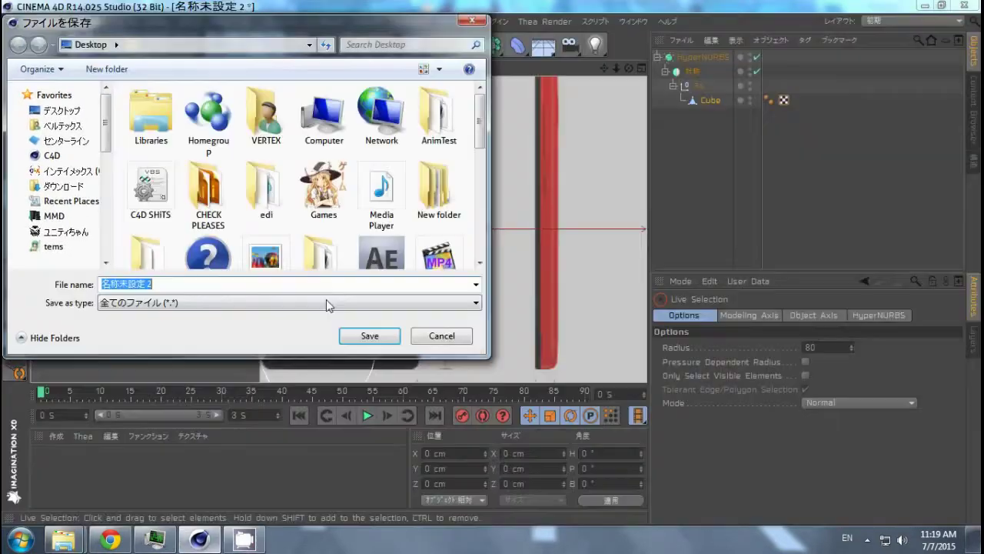
key(Return)
click(867, 539)
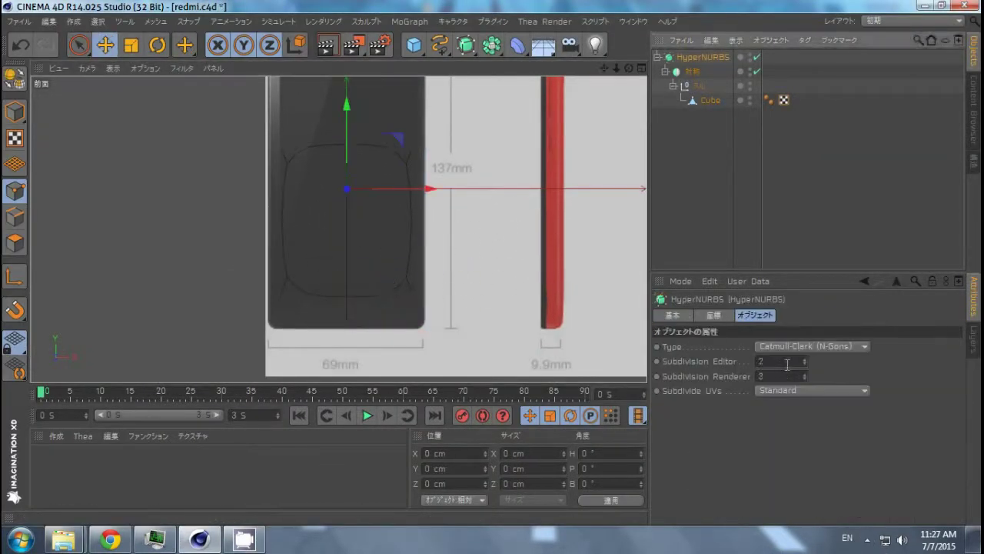
Step: Select the cube's four top points and raise them to the phone's top edge
scroll(408, 230, up, 3)
mouse_move(408, 230)
alt+middle_down()
mouse_move(156, 192)
mouse_move(219, 296)
alt+middle_up()
scroll(268, 225, down, 3)
key(9)
key(e)
drag(341, 231, 347, 89)
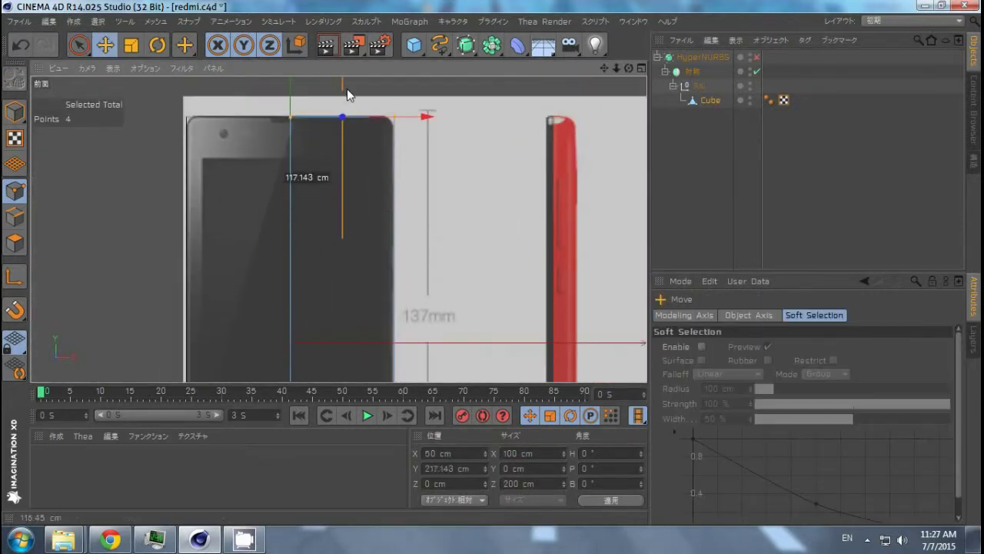
Step: Scale the box in the side view to the phone's thin depth
key(F3)
key(t)
drag(446, 240, 374, 247)
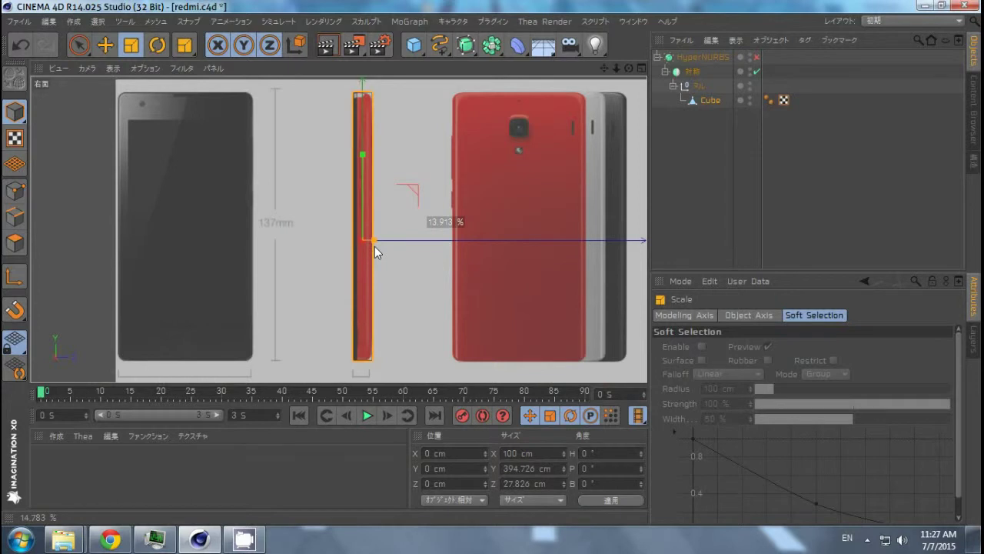
scroll(374, 246, up, 5)
scroll(389, 153, down, 1)
Step: Set the side view's background X offset to 31
key(shift+v)
double_click(739, 403)
text(31)
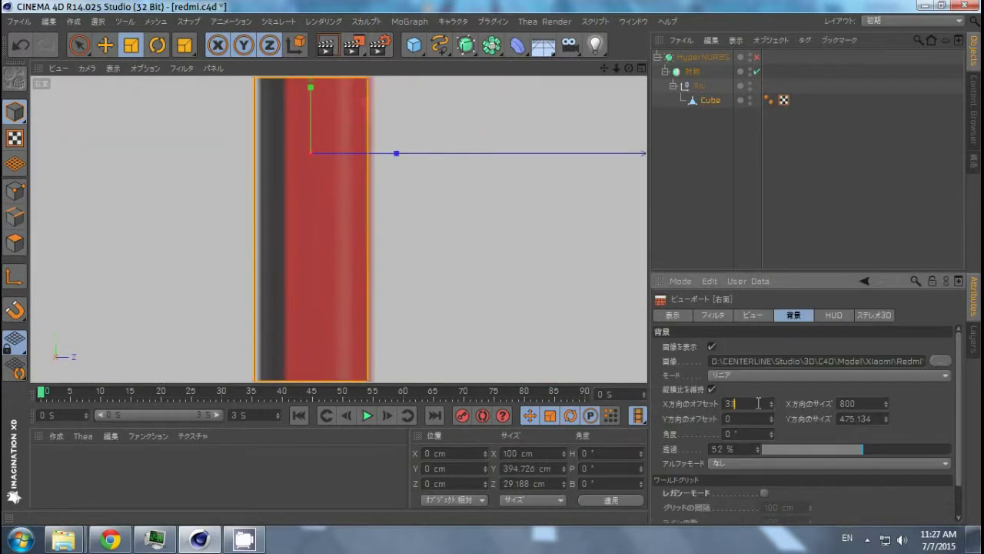
key(Return)
key(F1)
key(F4)
Step: Set the front view's background X offset to 297
scroll(186, 224, up, 2)
scroll(404, 206, down, 3)
key(9)
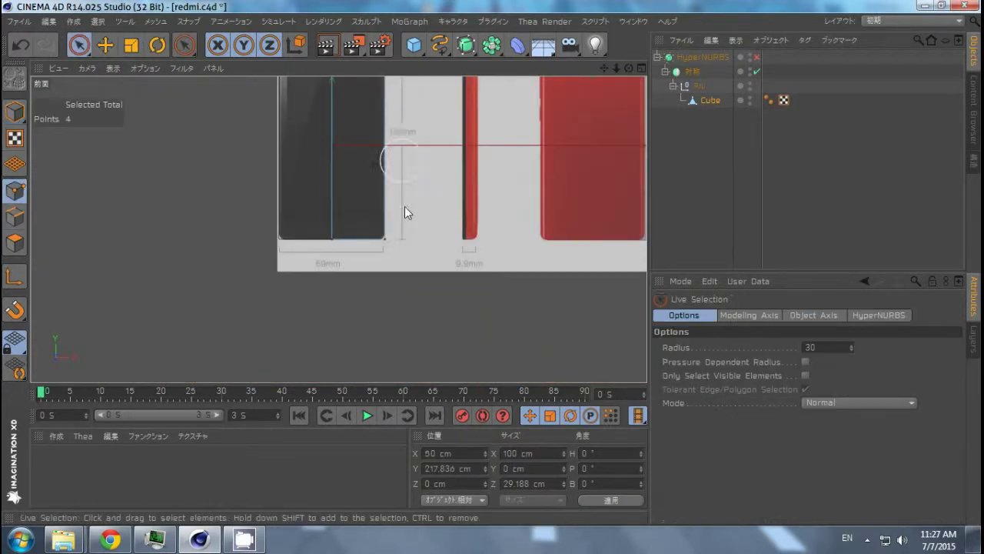
scroll(404, 207, up, 3)
scroll(469, 237, up, 3)
scroll(623, 218, down, 2)
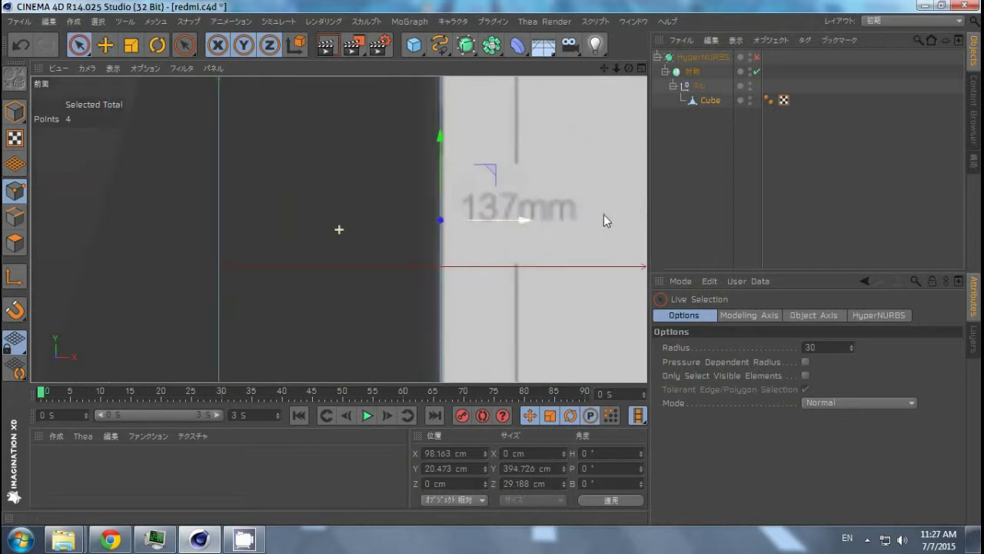
scroll(604, 214, down, 3)
key(shift+v)
click(746, 404)
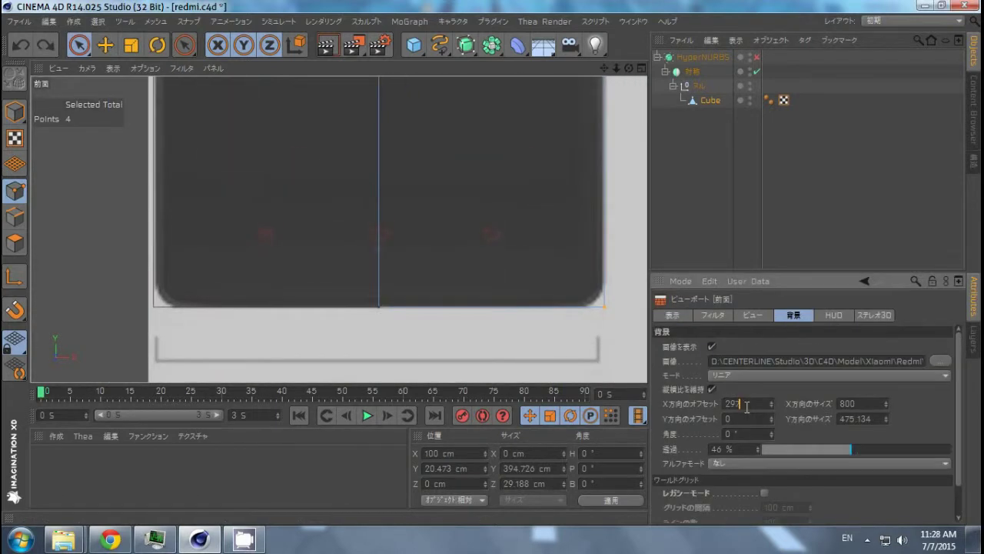
key(Return)
Step: Switch to the Knife tool in Loop mode for cutting edge loops
scroll(528, 248, down, 2)
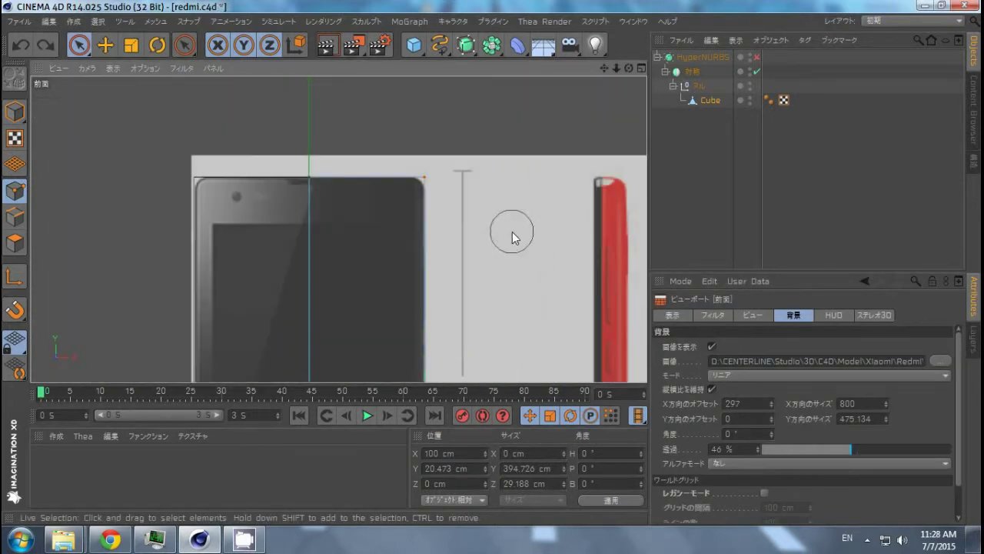
scroll(512, 231, up, 2)
key(k)
key(q)
scroll(285, 176, up, 2)
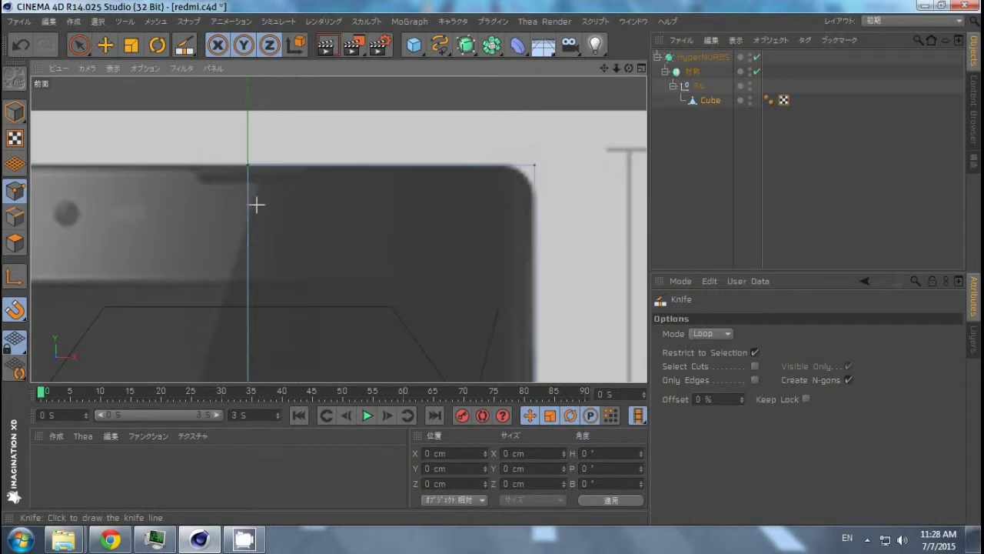
Step: Cut a vertical edge loop near the phone's right edge and check it in perspective
click(500, 163)
key(F1)
key(F4)
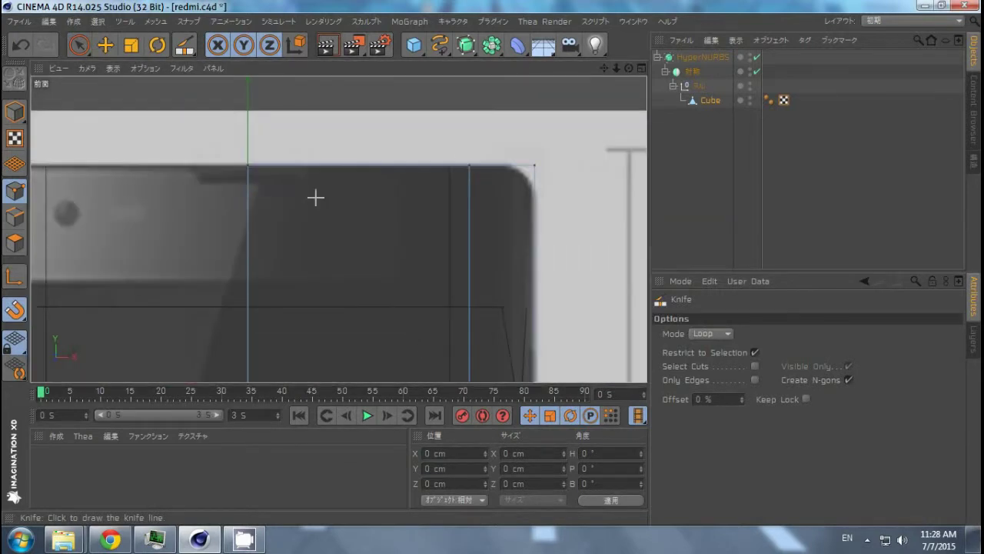
alt+middle_drag(246, 208, 242, 260)
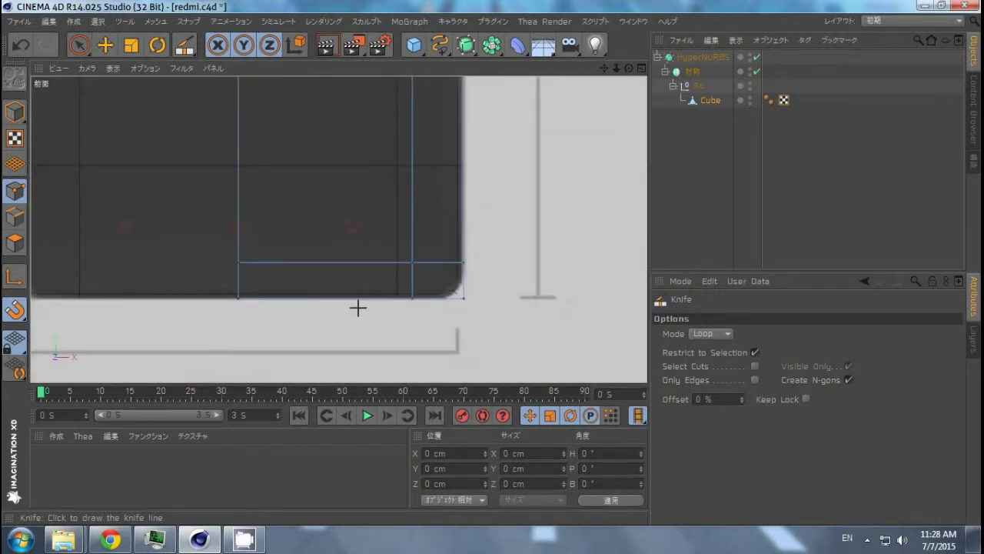
key(F3)
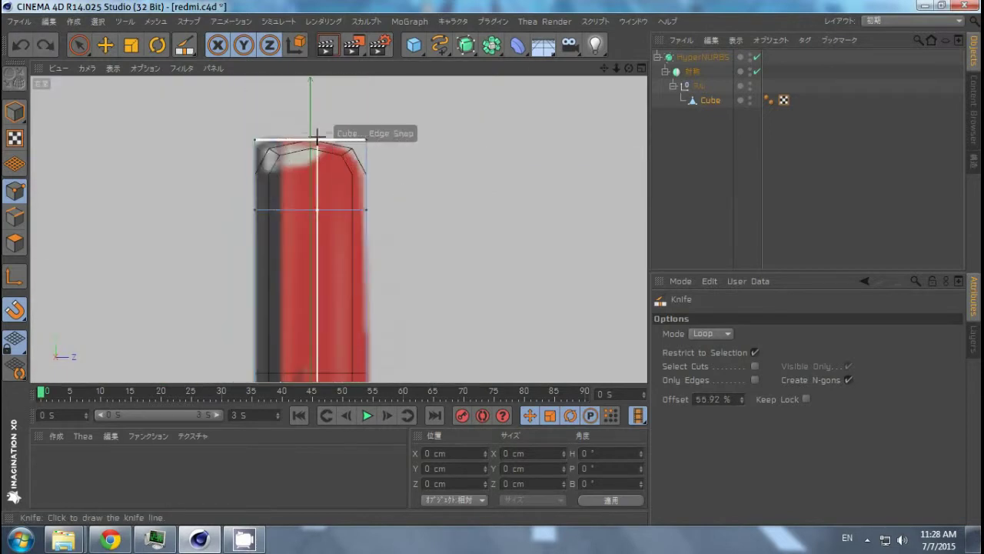
key(F1)
scroll(378, 196, up, 3)
key(F5)
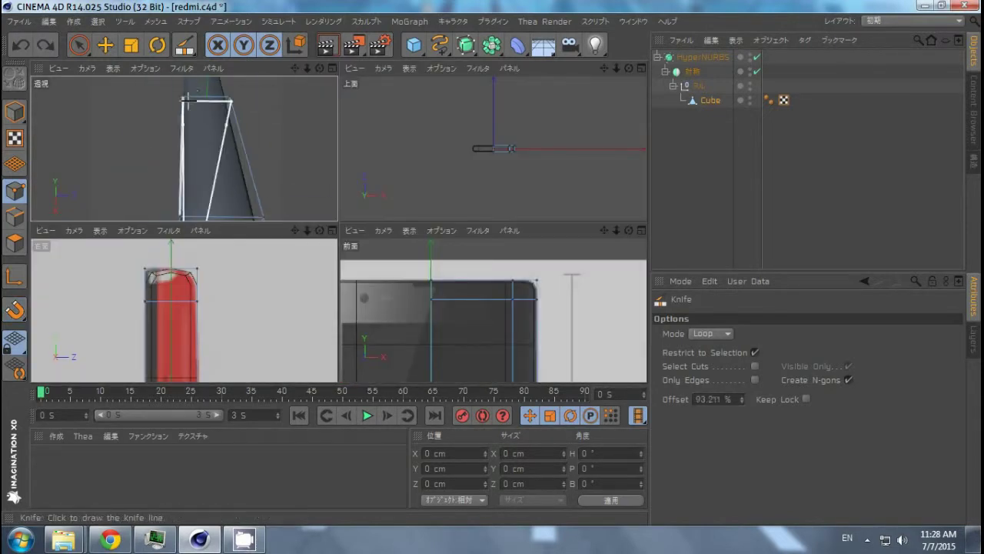
key(F3)
Step: Select and move the bottom corner points in the side view
alt+middle_drag(338, 228, 398, 259)
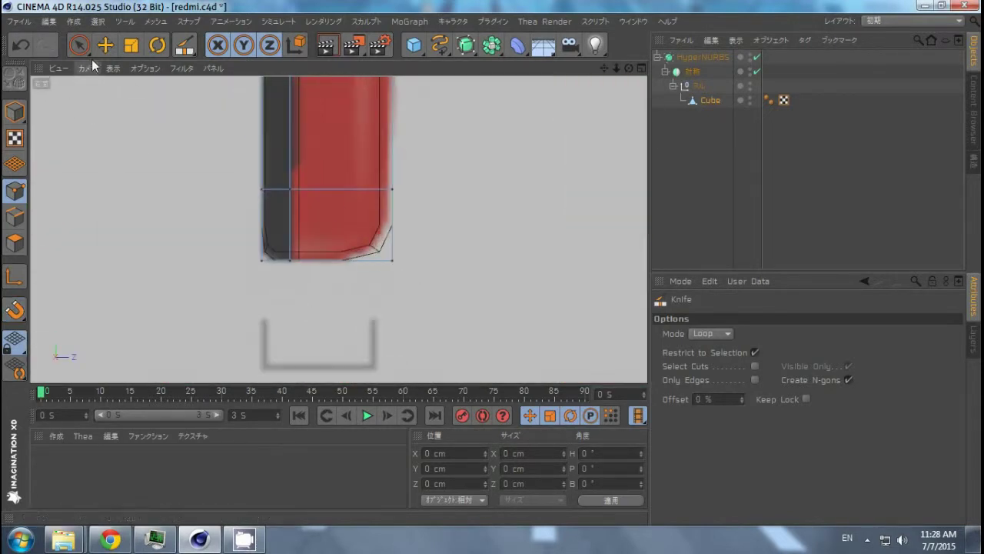
key(space)
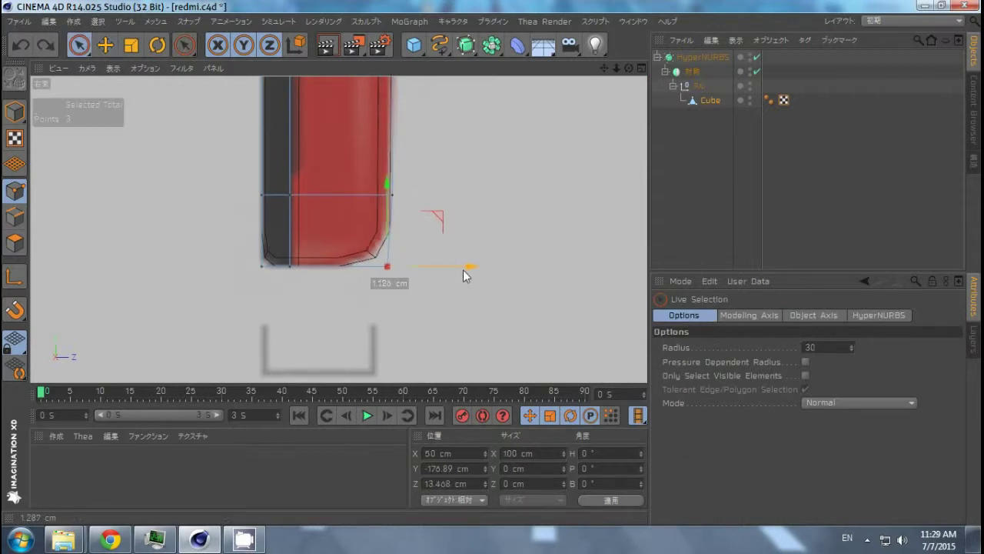
scroll(476, 269, down, 3)
key(e)
scroll(413, 285, up, 5)
scroll(426, 330, up, 2)
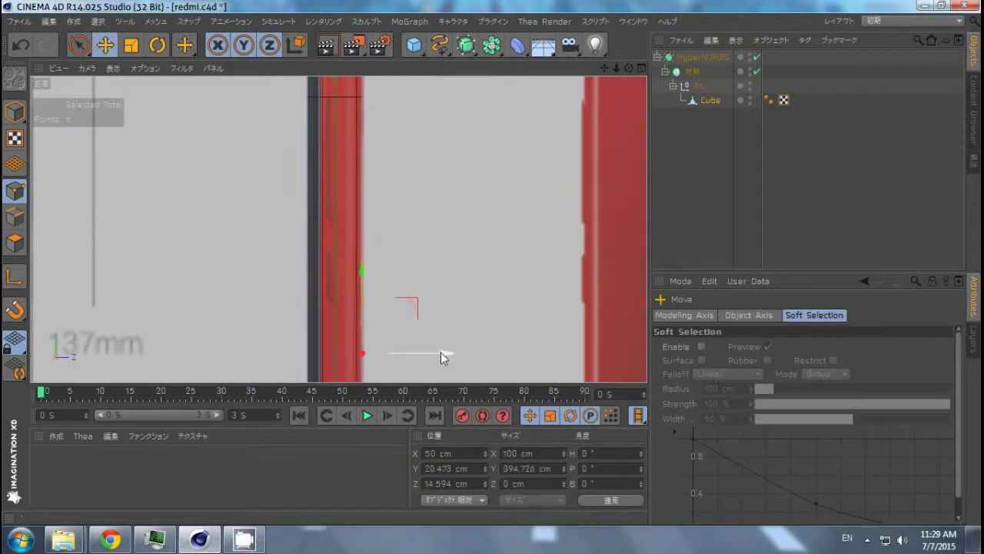
scroll(454, 315, down, 3)
scroll(463, 192, up, 3)
scroll(438, 246, down, 2)
key(F1)
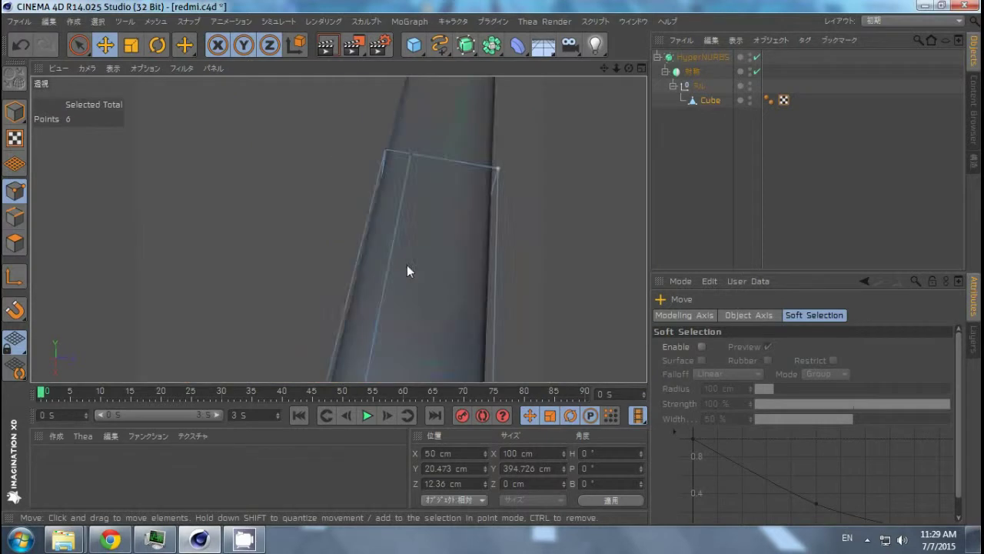
scroll(407, 271, down, 3)
Step: Add another knife loop, select the bottom-right corner points, and inspect the smoothed body
click(479, 239)
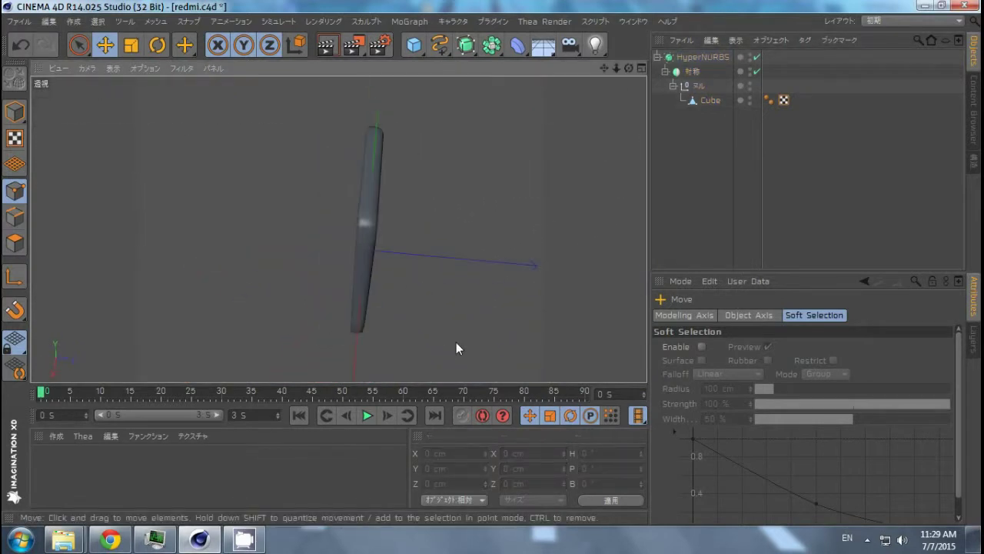
key(ctrl+z)
key(F4)
key(k)
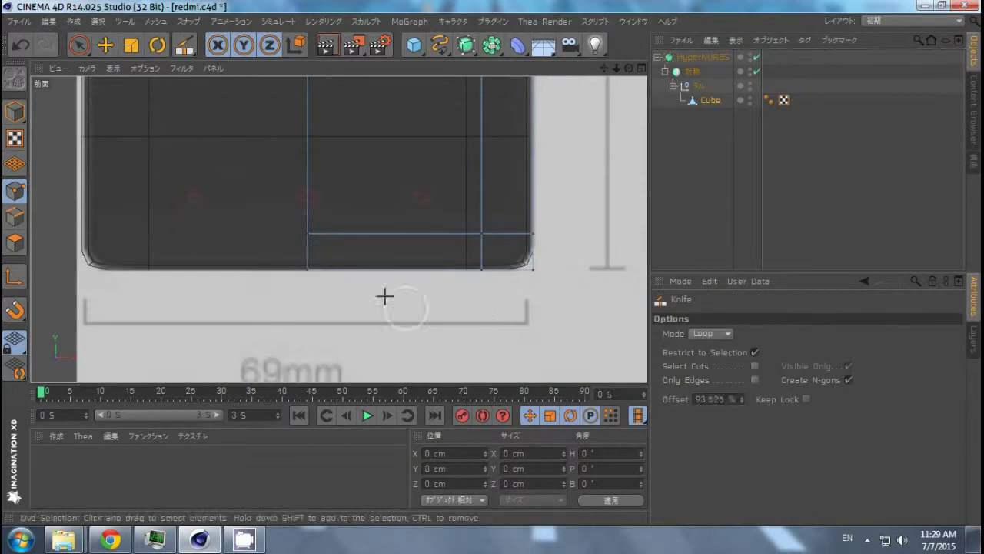
scroll(306, 262, up, 1)
key(space)
scroll(578, 239, up, 2)
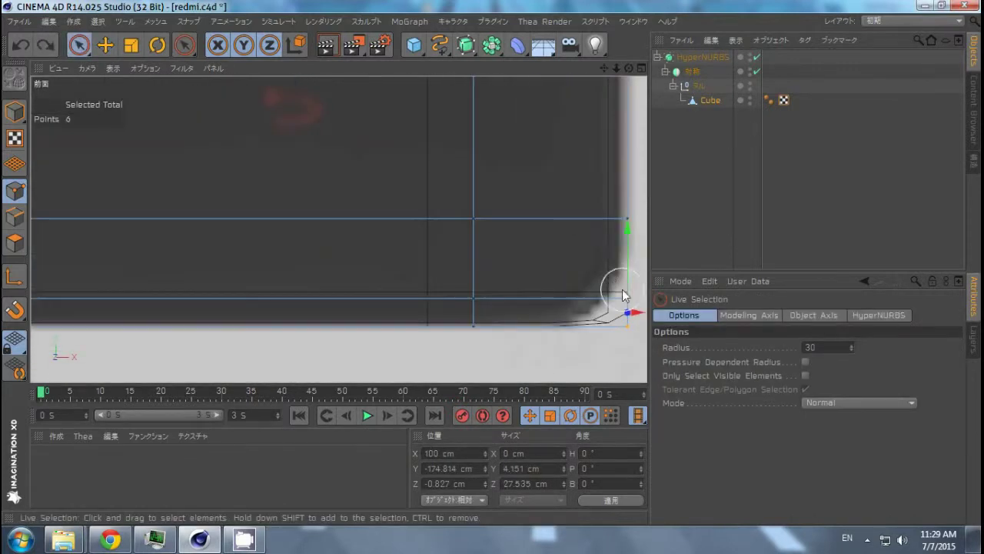
mouse_move(622, 292)
middle_down()
mouse_move(461, 256)
mouse_move(573, 282)
middle_up()
key(F1)
mouse_move(241, 175)
alt+mouse_down()
mouse_move(456, 297)
mouse_move(293, 170)
mouse_move(374, 359)
mouse_move(768, 124)
alt+mouse_up()
Step: Cut a knife loop near the phone body's top corner and orbit to inspect it
click(710, 100)
key(F3)
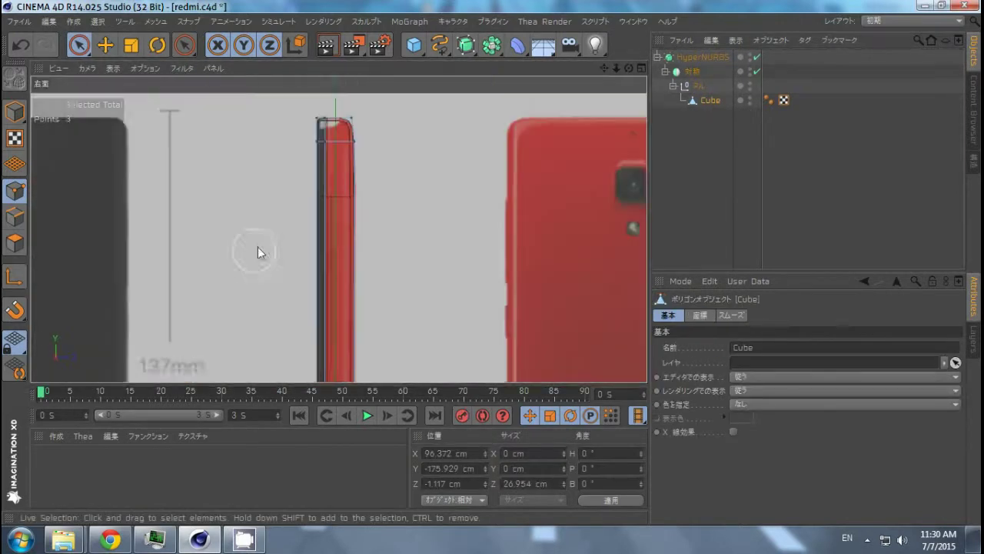
key(F4)
scroll(438, 236, up, 5)
scroll(466, 256, down, 2)
key(k)
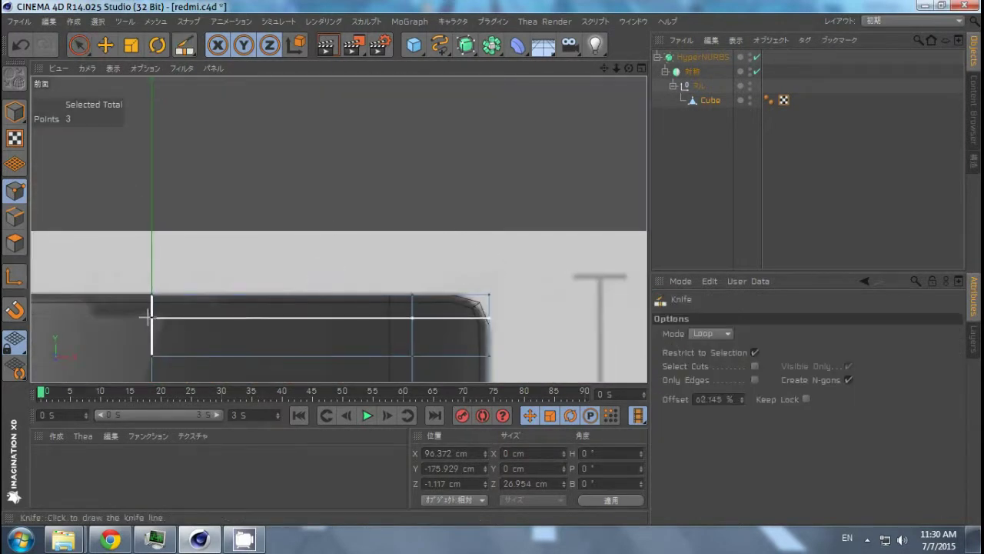
scroll(243, 284, down, 3)
scroll(623, 264, up, 4)
key(space)
middle_click(610, 260)
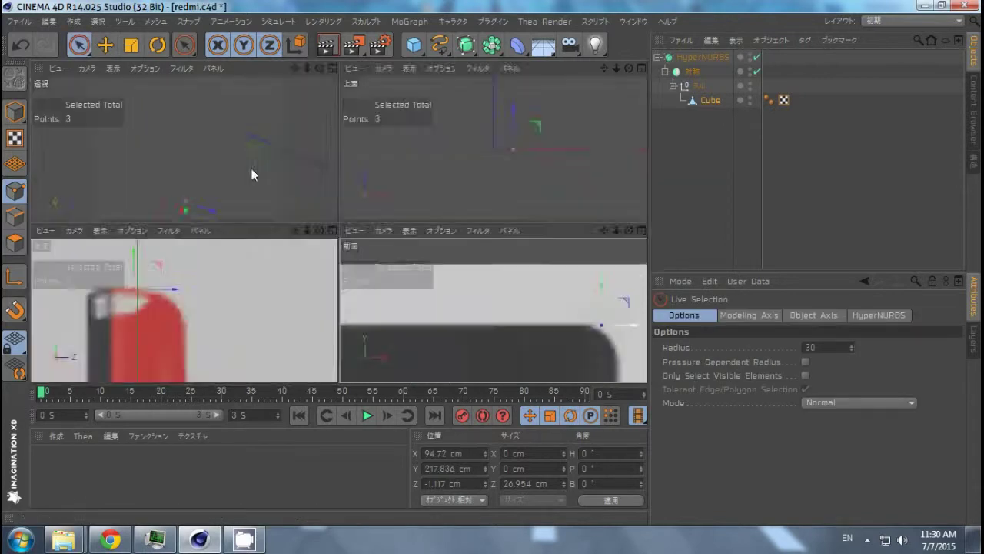
middle_click(250, 168)
mouse_move(213, 202)
alt+mouse_down()
mouse_move(298, 182)
mouse_move(464, 207)
mouse_move(500, 198)
mouse_move(376, 275)
mouse_move(334, 205)
mouse_move(311, 206)
alt+mouse_up()
Step: Select the six corner points in the top view and pull them inward to slant the end
key(e)
key(F2)
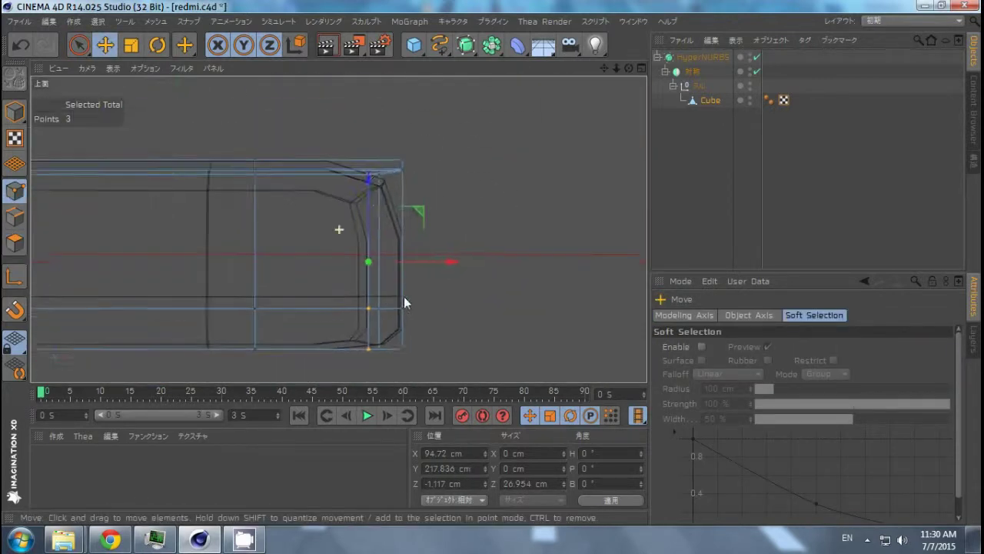
scroll(462, 223, up, 3)
key(space)
mouse_move(502, 220)
mouse_down()
mouse_move(374, 230)
mouse_move(461, 222)
mouse_up()
key(F1)
alt+drag(538, 220, 470, 327)
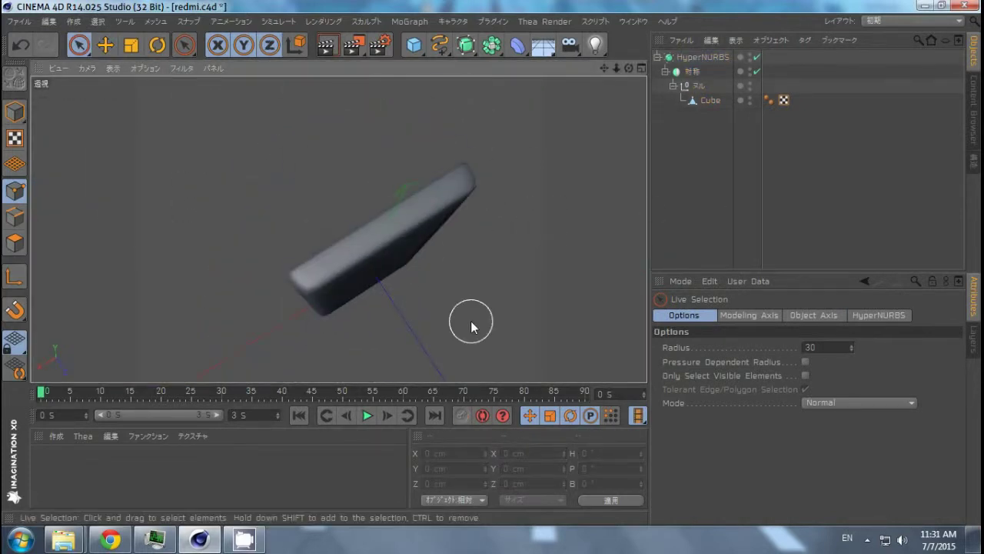
Step: Try lowering a single corner point in perspective, then undo the move
key(F2)
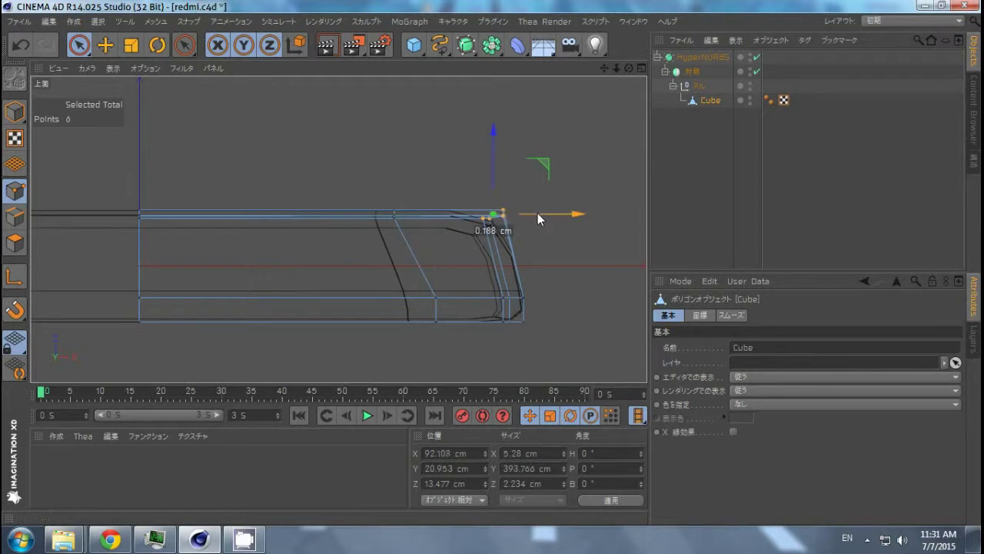
key(F1)
mouse_move(425, 211)
alt+mouse_down()
mouse_move(487, 216)
mouse_move(346, 181)
alt+mouse_up()
click(345, 181)
key(e)
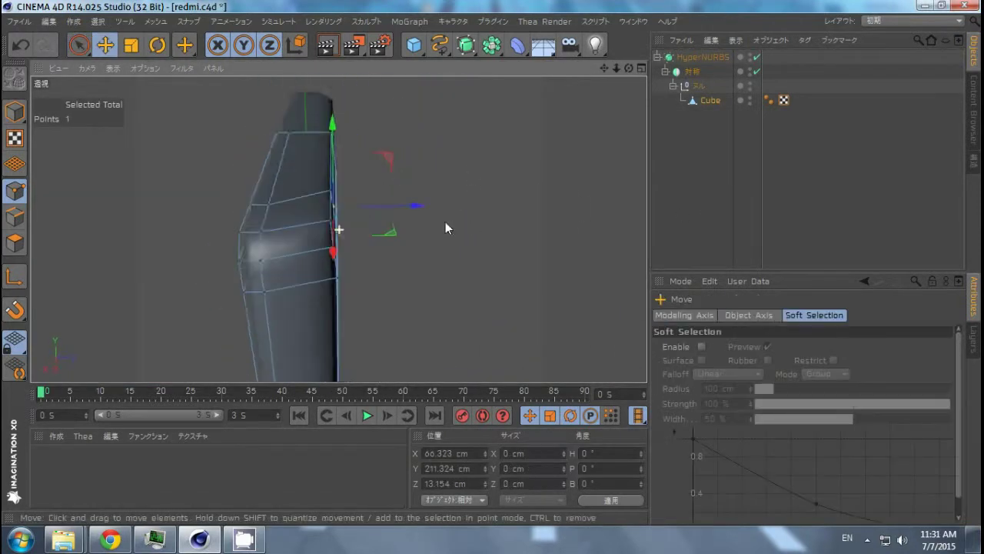
mouse_move(445, 222)
alt+mouse_down()
mouse_move(347, 162)
mouse_move(375, 189)
alt+mouse_up()
drag(339, 152, 338, 161)
alt+drag(338, 162, 393, 215)
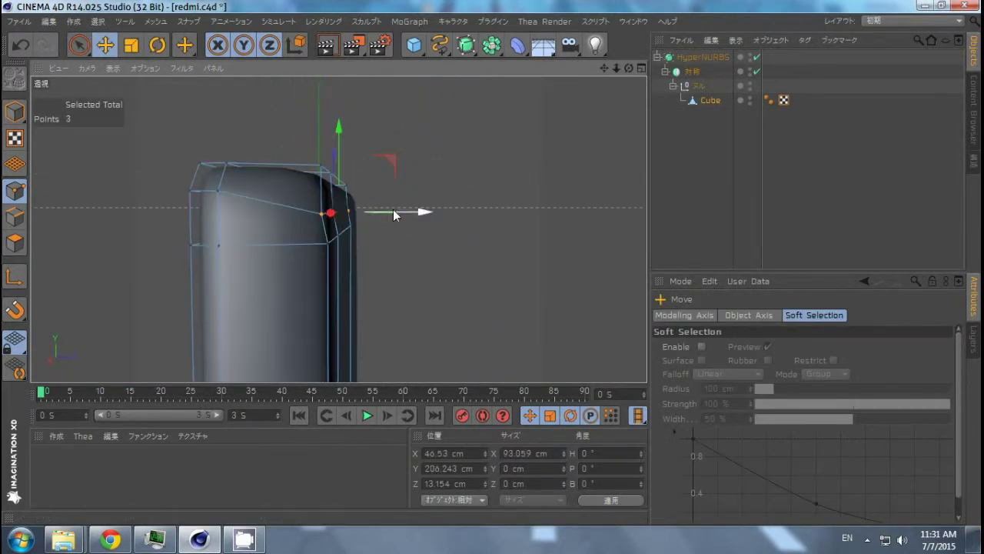
key(ctrl+z)
mouse_move(461, 254)
alt+mouse_down()
mouse_move(263, 302)
mouse_move(87, 270)
mouse_move(512, 292)
mouse_move(589, 277)
mouse_move(477, 294)
mouse_move(364, 279)
mouse_move(360, 248)
mouse_move(493, 268)
mouse_move(374, 316)
alt+mouse_up()
click(589, 283)
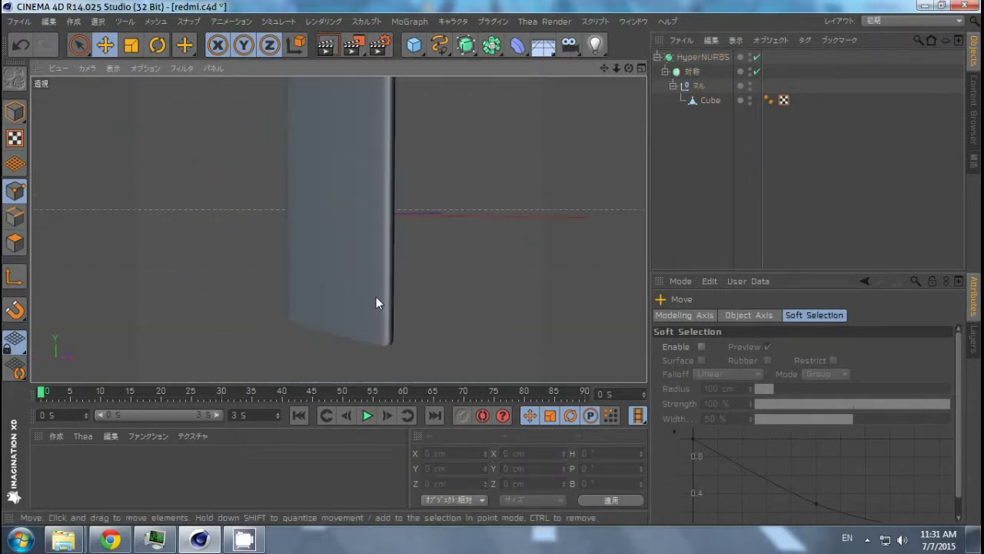
Step: Zoom the enlarged front view in on the phone's top
middle_click(376, 297)
middle_click(465, 292)
alt+middle_drag(460, 272, 341, 152)
scroll(341, 151, up, 3)
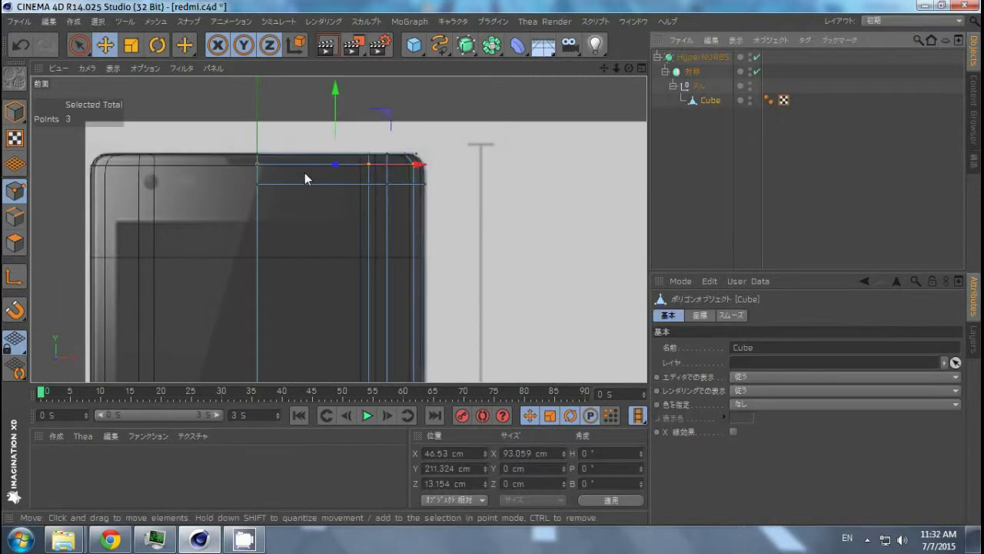
scroll(418, 243, up, 3)
Step: Knife-cut a straight line across the phone's top edge
key(k)
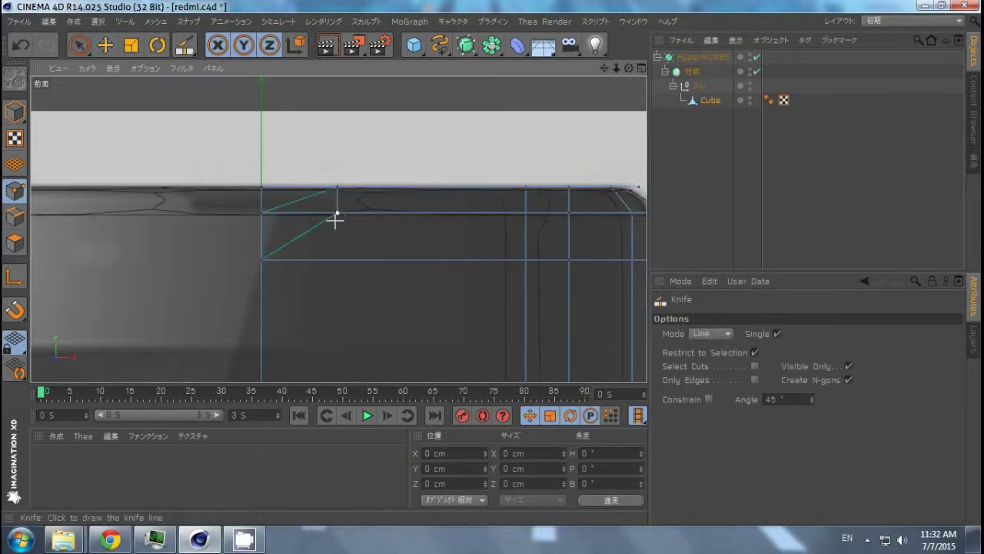
mouse_move(344, 192)
alt+mouse_down()
mouse_move(326, 249)
mouse_move(256, 231)
alt+mouse_up()
key(F1)
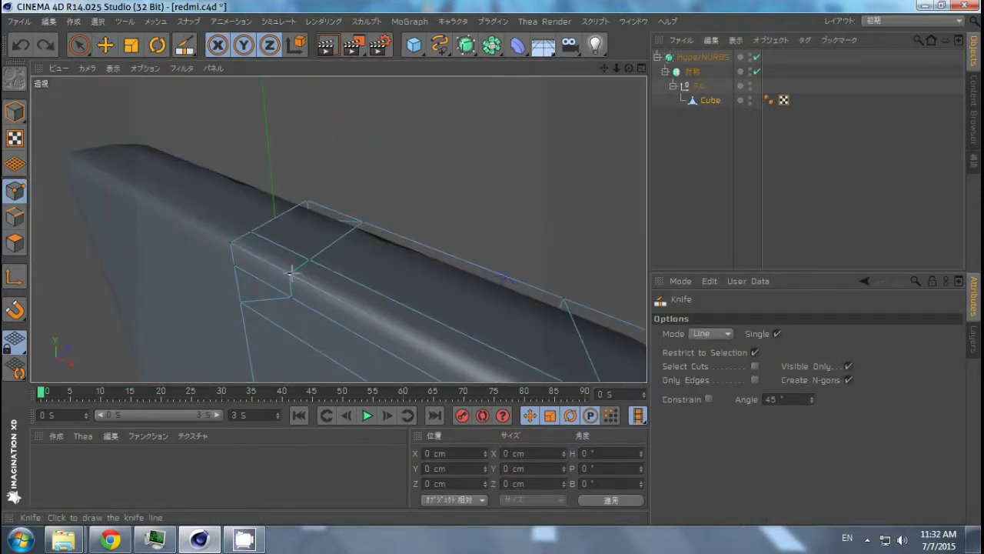
key(e)
click(352, 248)
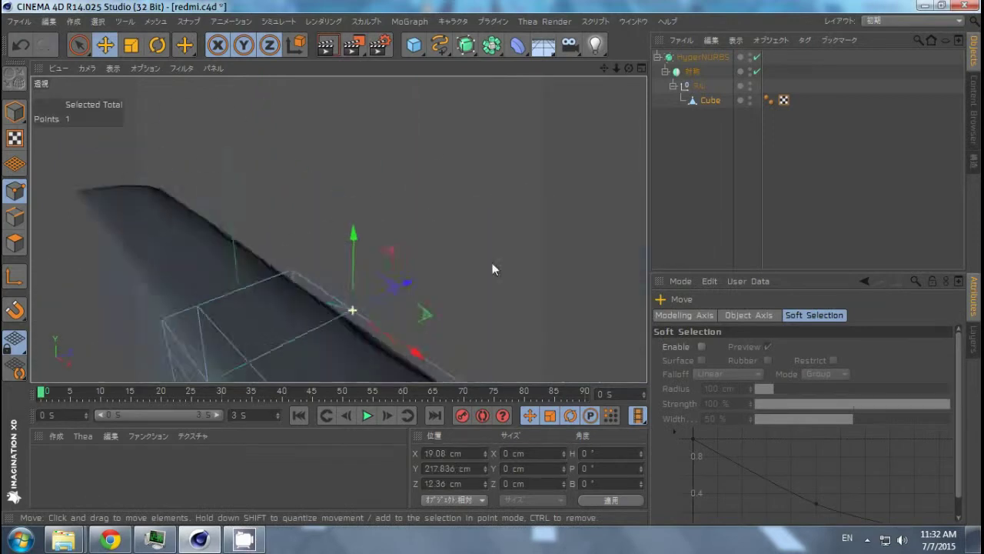
alt+drag(492, 266, 431, 313)
key(k)
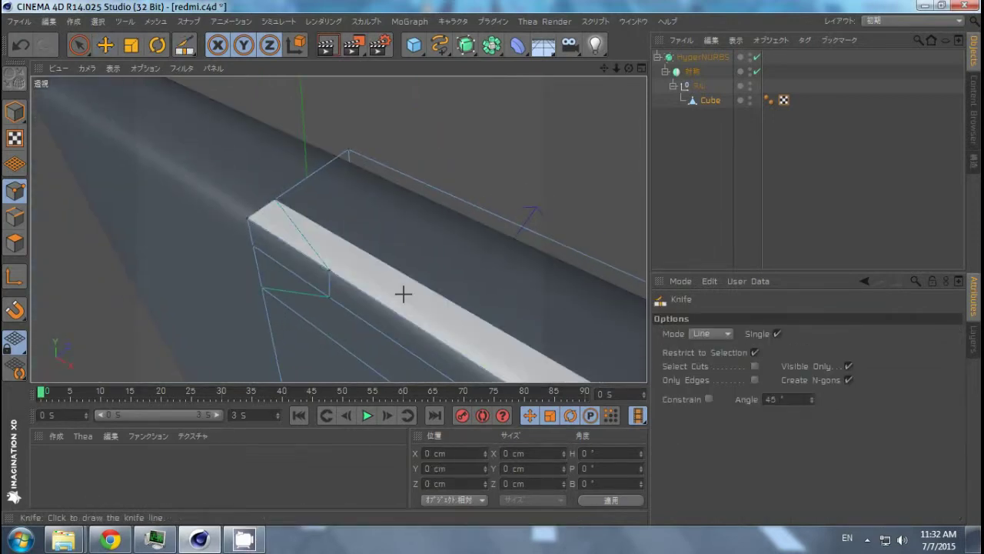
key(F4)
key(F5)
Step: Select the top-edge polygon and slide the cut's point along the edge
key(F1)
key(e)
click(316, 100)
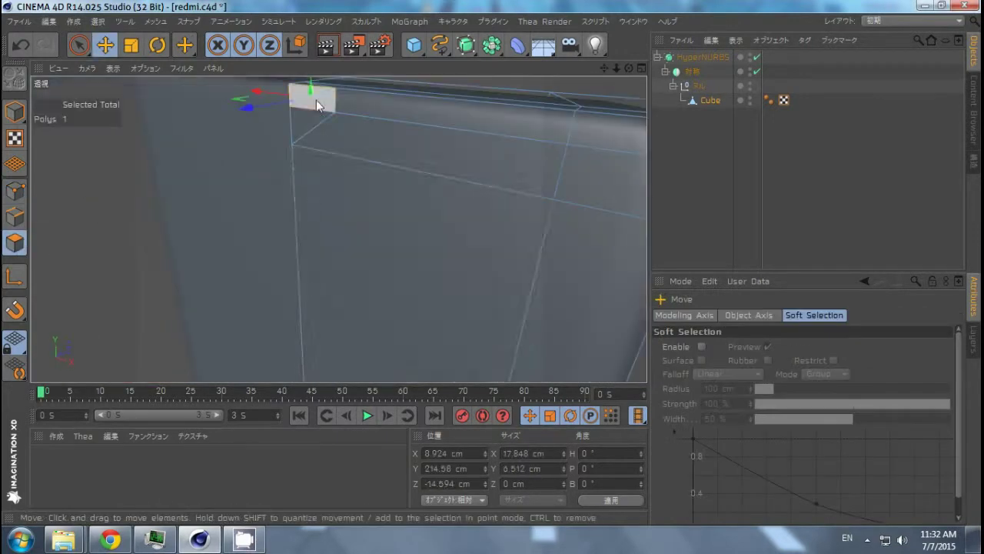
key(F4)
key(9)
click(14, 190)
scroll(248, 226, up, 3)
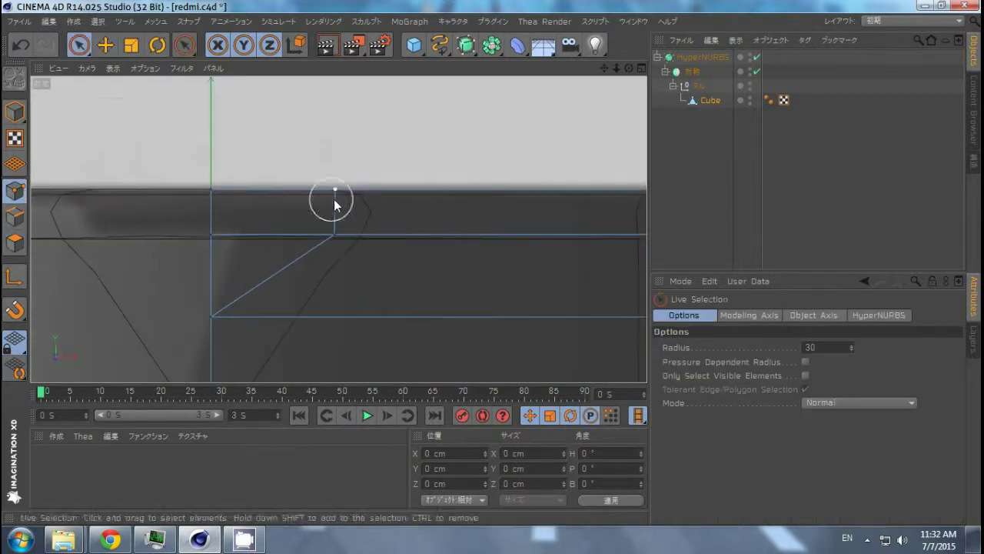
drag(409, 211, 403, 213)
click(14, 242)
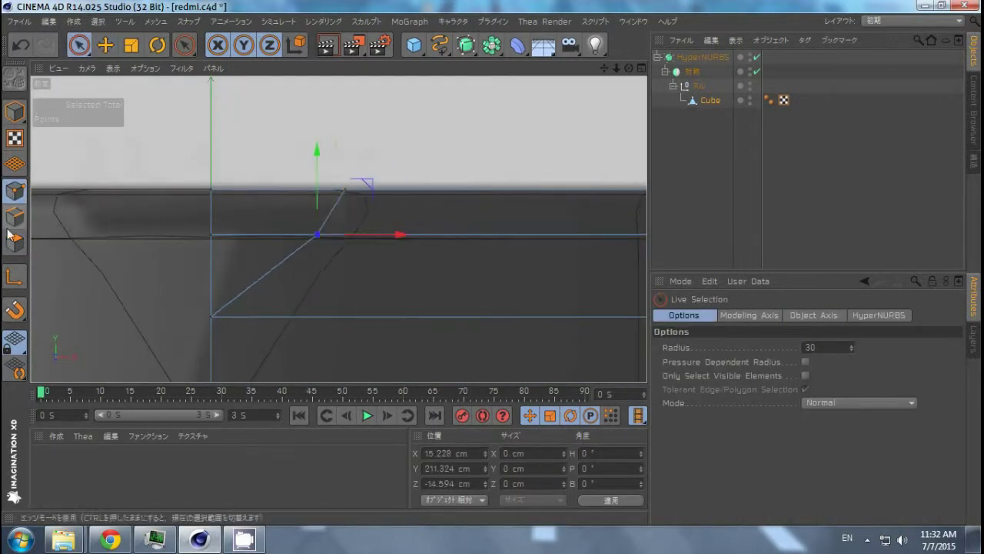
key(e)
key(F5)
key(F1)
Step: Inset the top-edge polygon with Extrude Inner, flatten its points, and extrude it 0.03 cm
key(d)
key(i)
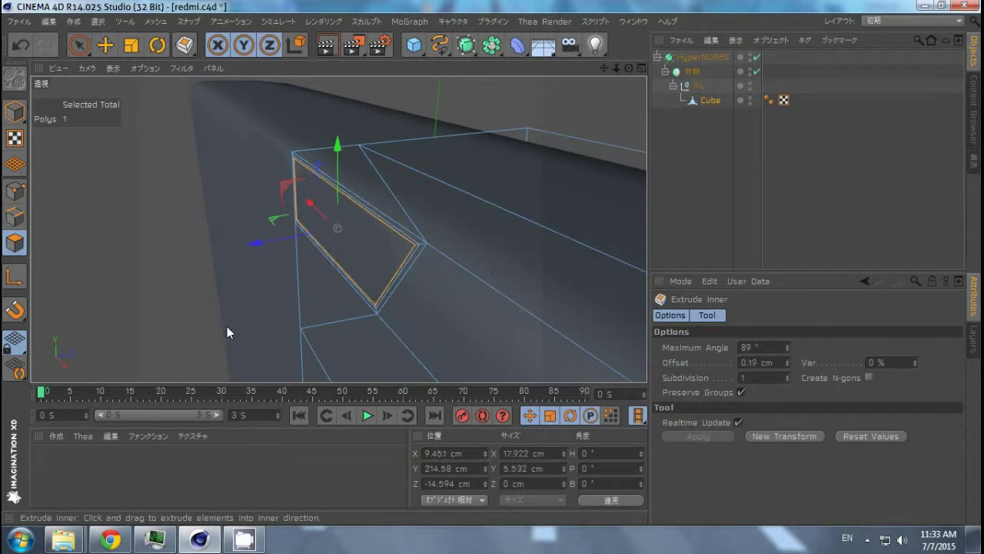
mouse_move(227, 326)
alt+mouse_down()
mouse_move(385, 299)
mouse_move(492, 263)
mouse_move(432, 327)
alt+mouse_up()
key(e)
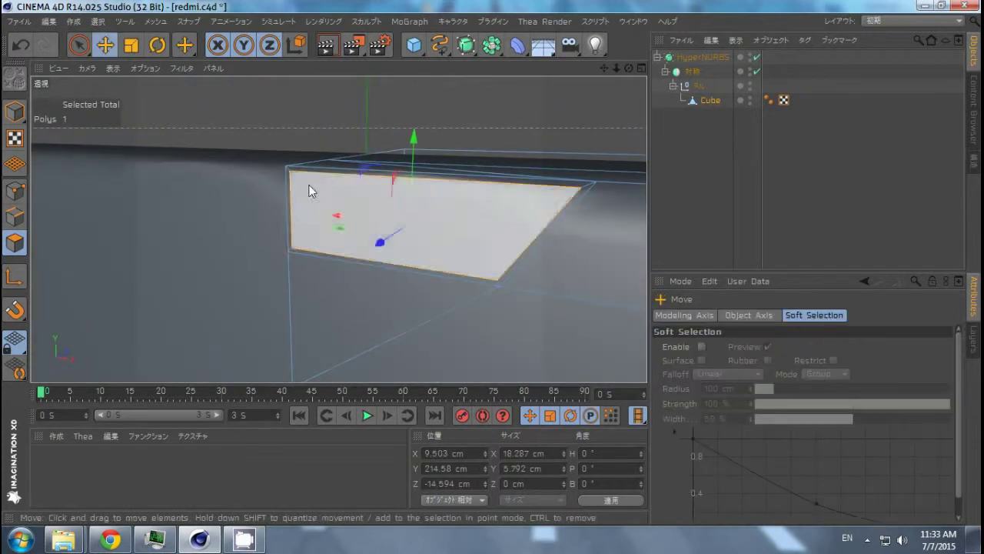
key(Return)
drag(283, 215, 291, 223)
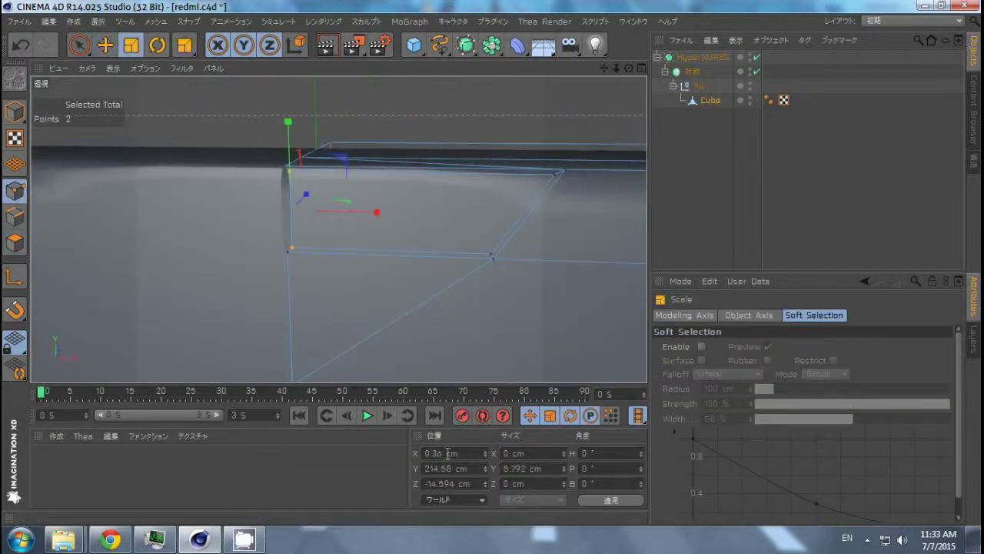
mouse_move(413, 236)
alt+mouse_down()
mouse_move(442, 303)
mouse_move(467, 255)
mouse_move(441, 250)
mouse_move(562, 204)
mouse_move(459, 238)
alt+mouse_up()
key(d)
click(472, 241)
click(471, 239)
Step: Check the red back on the reference sheet, then add an Extrude NURBS with 20 cm depth
key(F4)
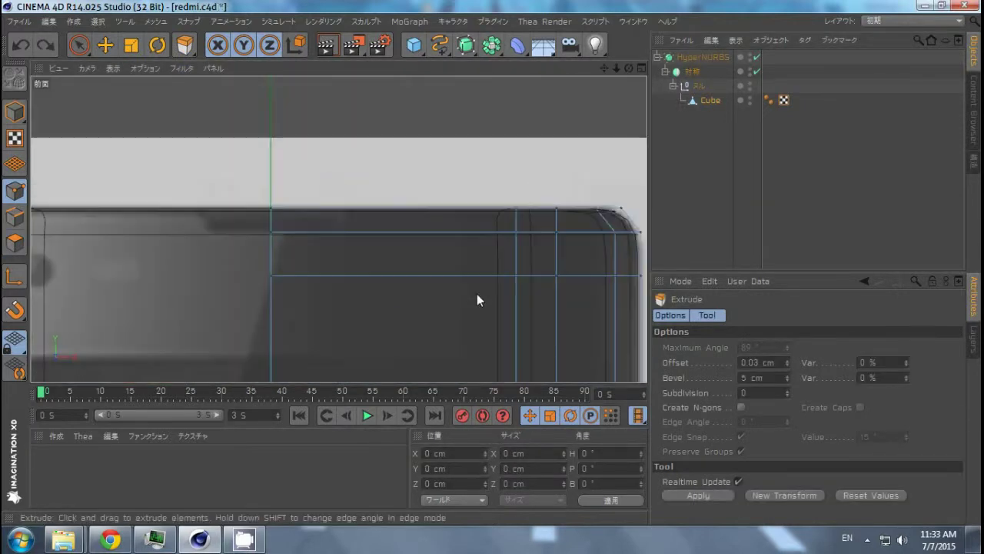
scroll(477, 292, down, 2)
scroll(373, 375, down, 3)
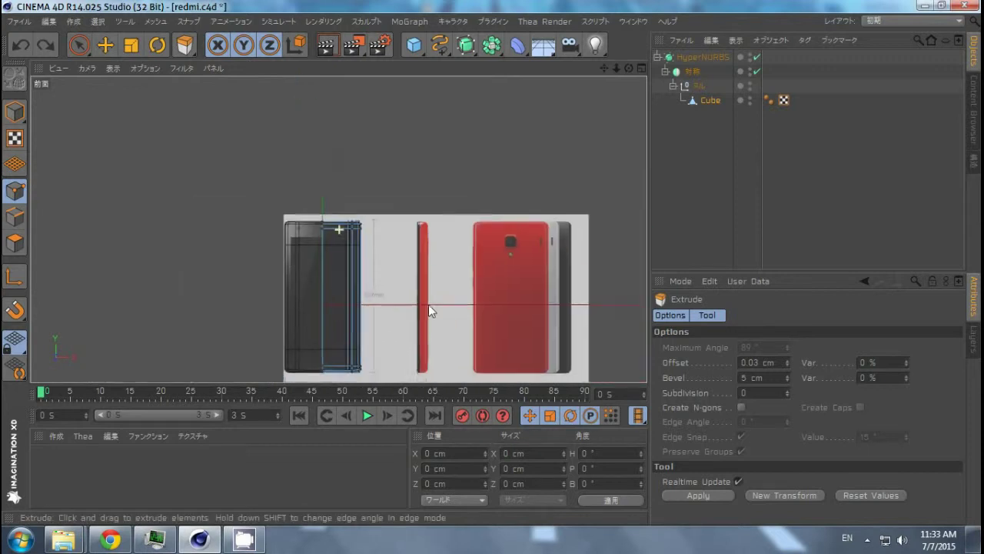
alt+middle_drag(357, 117, 401, 188)
scroll(463, 198, up, 3)
alt+middle_drag(463, 199, 492, 263)
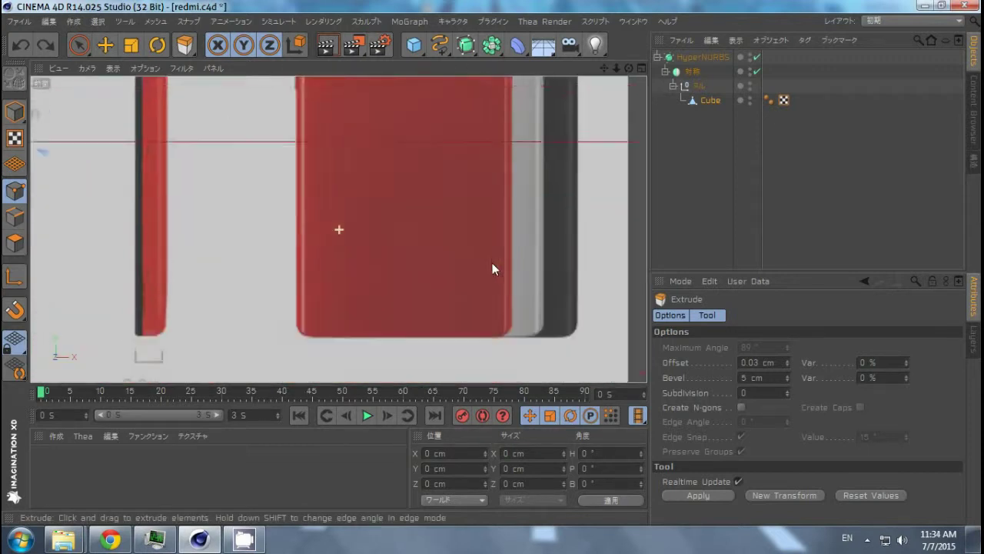
scroll(600, 290, up, 4)
middle_click(482, 248)
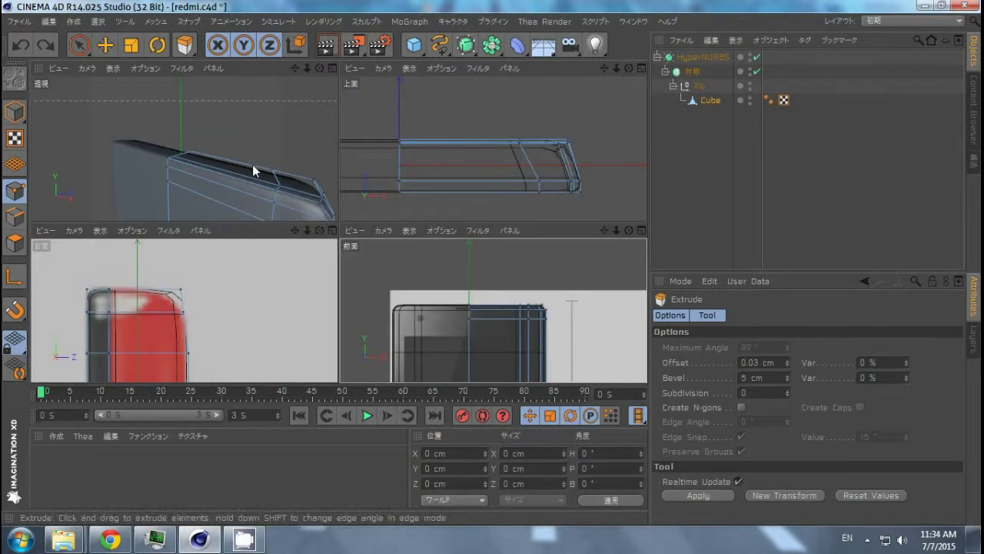
middle_click(230, 323)
click(466, 44)
click(439, 44)
Step: Add a Rectangle spline inside the Extrude NURBS and rotate it onto the phone's side
click(439, 45)
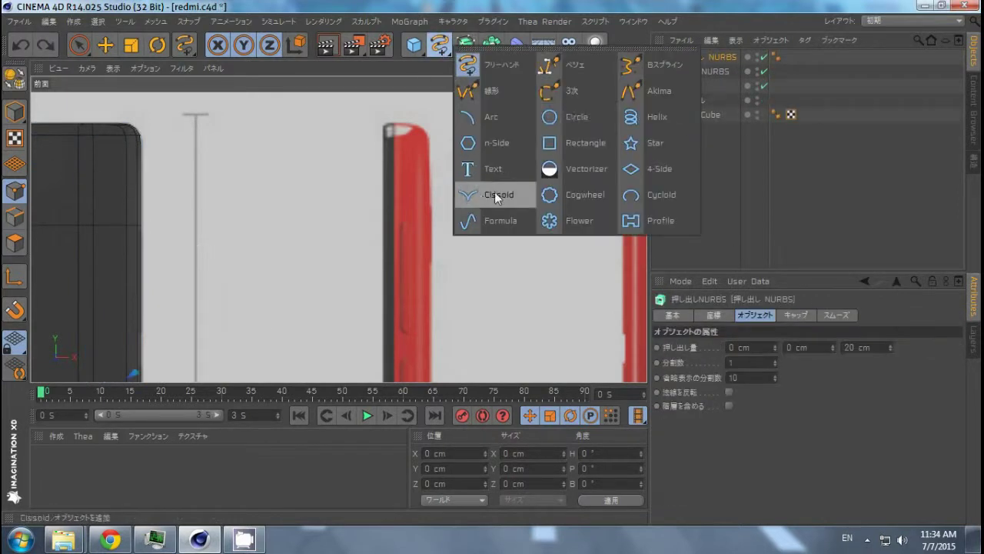
click(494, 191)
drag(706, 57, 707, 72)
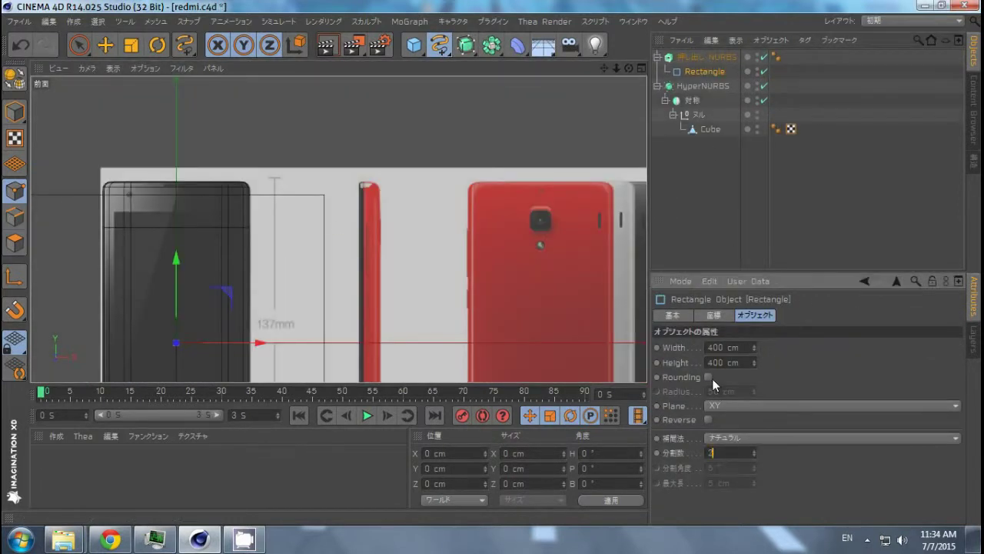
middle_click(432, 188)
middle_click(407, 260)
key(r)
drag(408, 260, 541, 319)
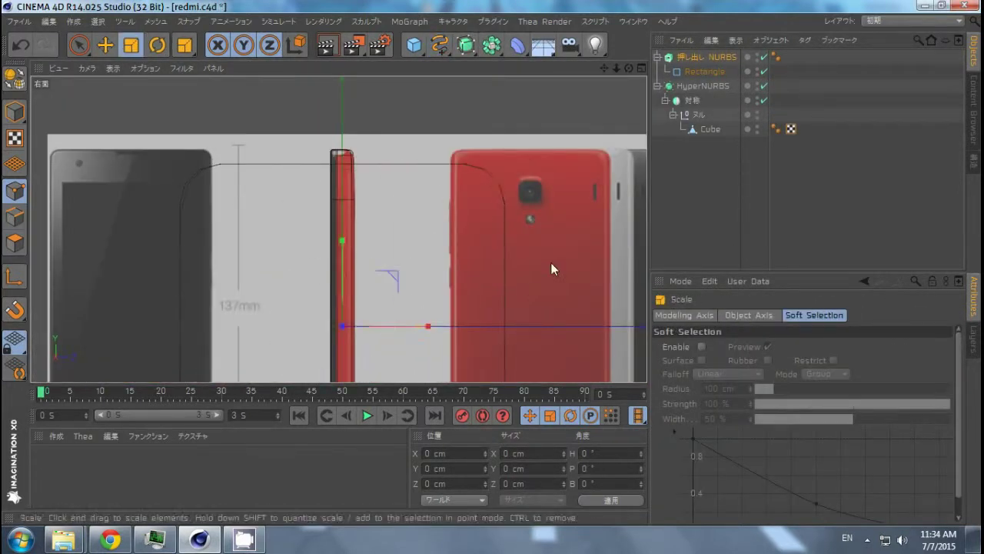
key(e)
scroll(551, 264, up, 5)
drag(494, 257, 562, 176)
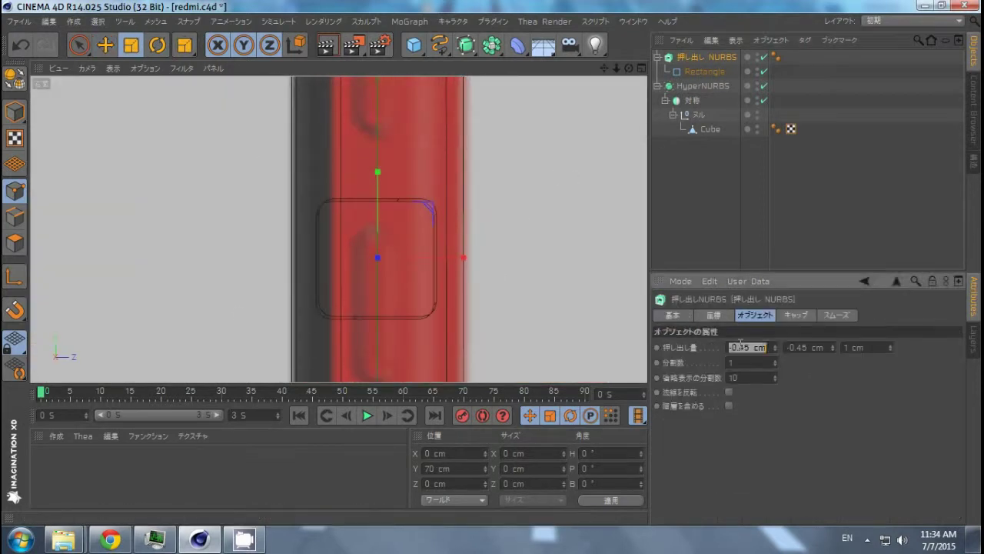
drag(433, 215, 433, 243)
Step: Make the rectangle 8 × 25 cm with rounding, extruded 1 cm, placed on the phone's side
click(730, 75)
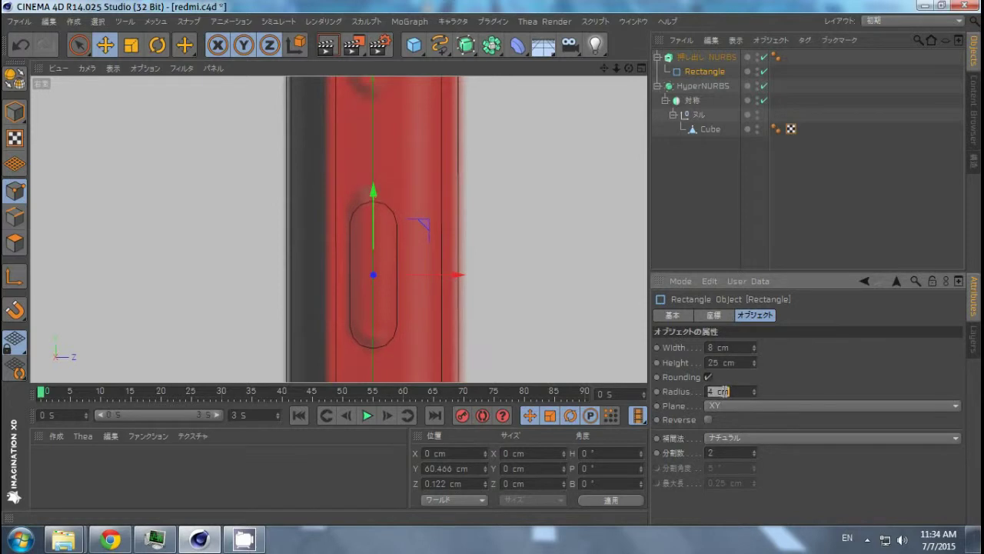
click(706, 57)
drag(428, 224, 423, 219)
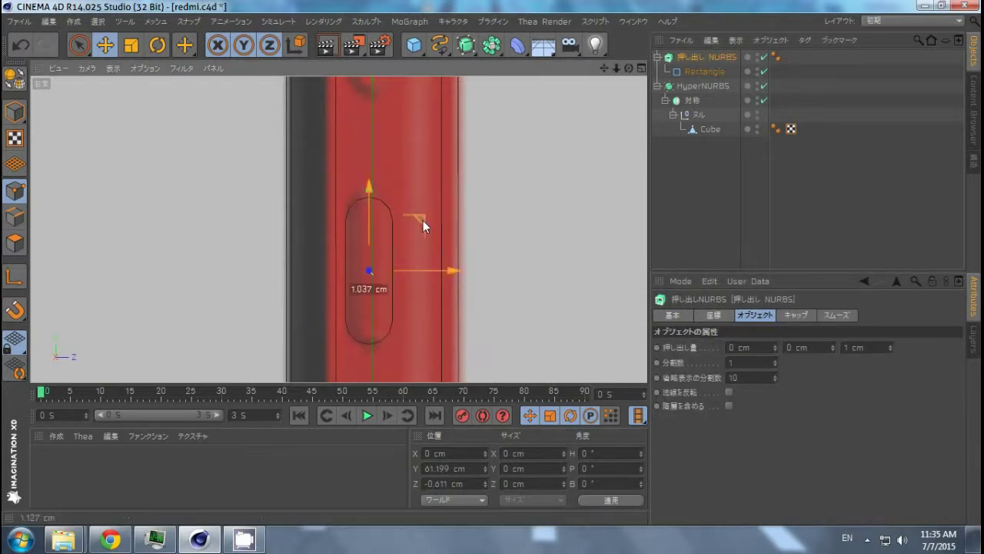
key(F1)
alt+drag(391, 257, 165, 292)
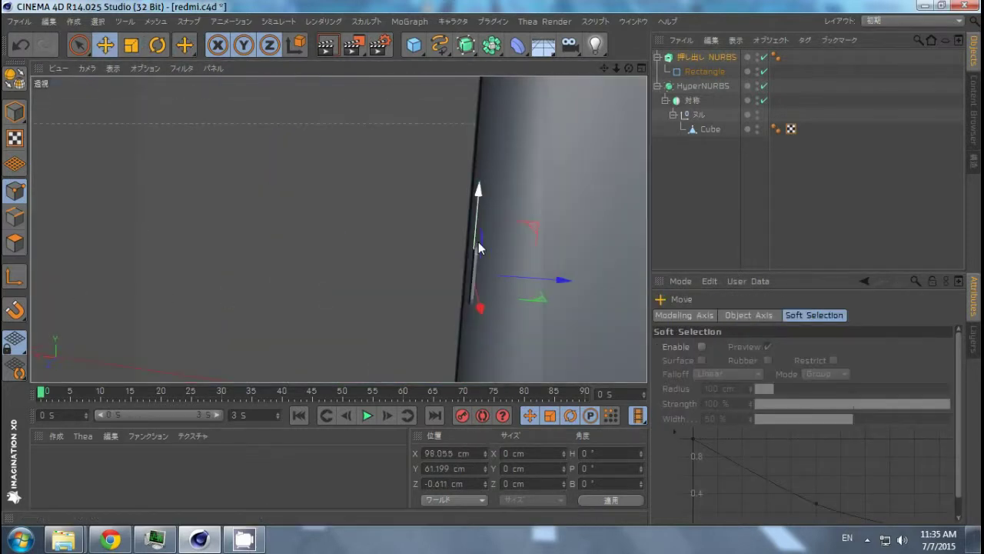
click(702, 132)
Step: Knife a loop cut near the body's end and push its points outward along X
alt+drag(596, 262, 503, 297)
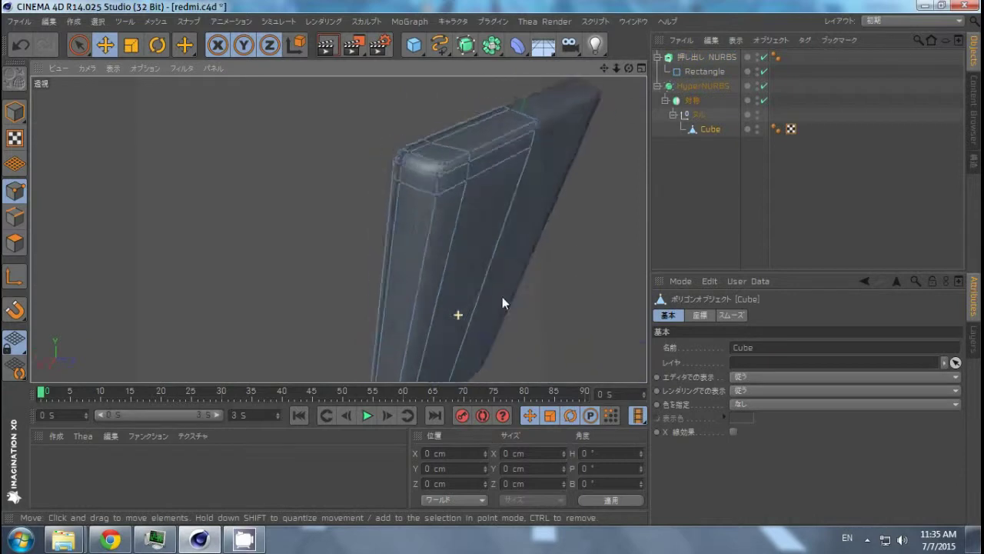
right_click(588, 209)
click(626, 380)
alt+drag(508, 93, 474, 137)
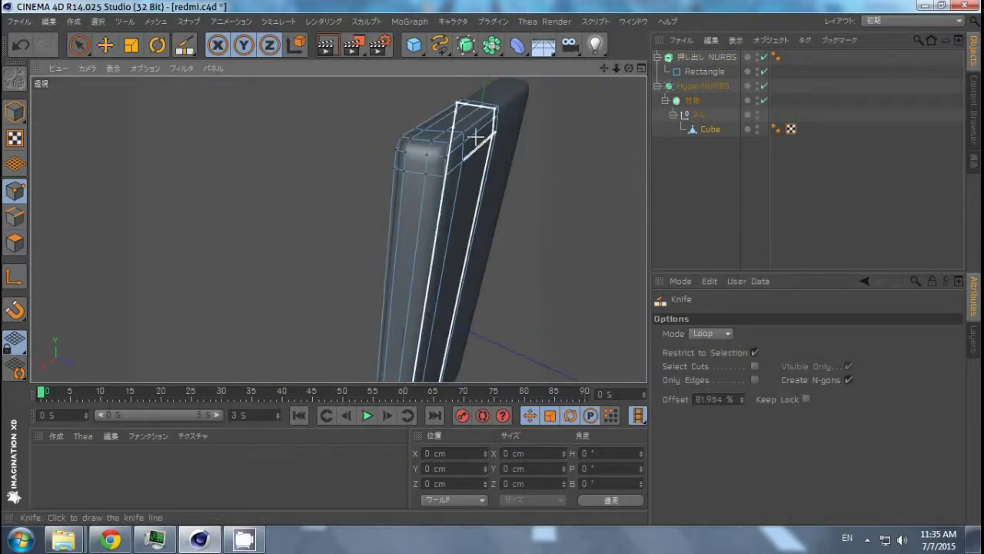
click(474, 136)
key(e)
alt+drag(424, 250, 426, 84)
key(F2)
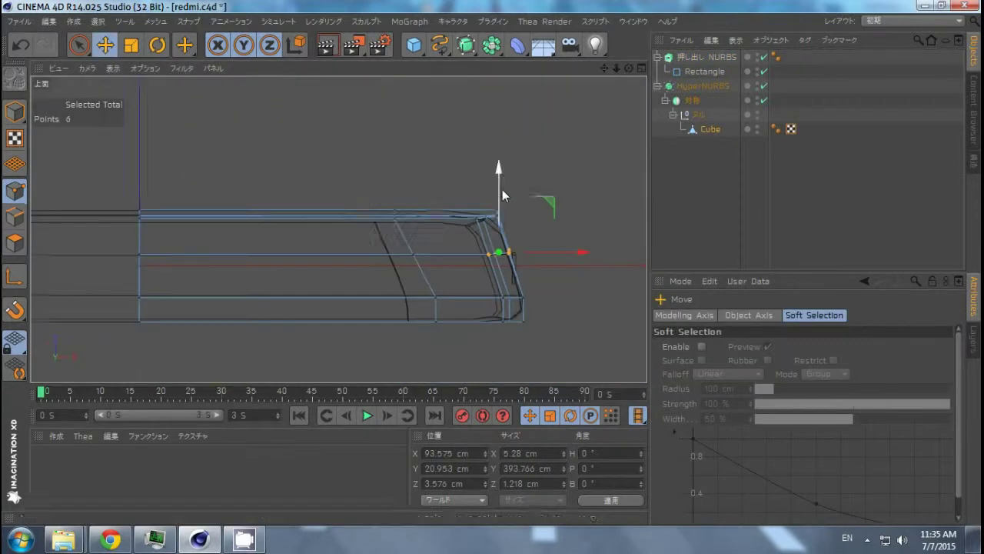
drag(503, 193, 527, 255)
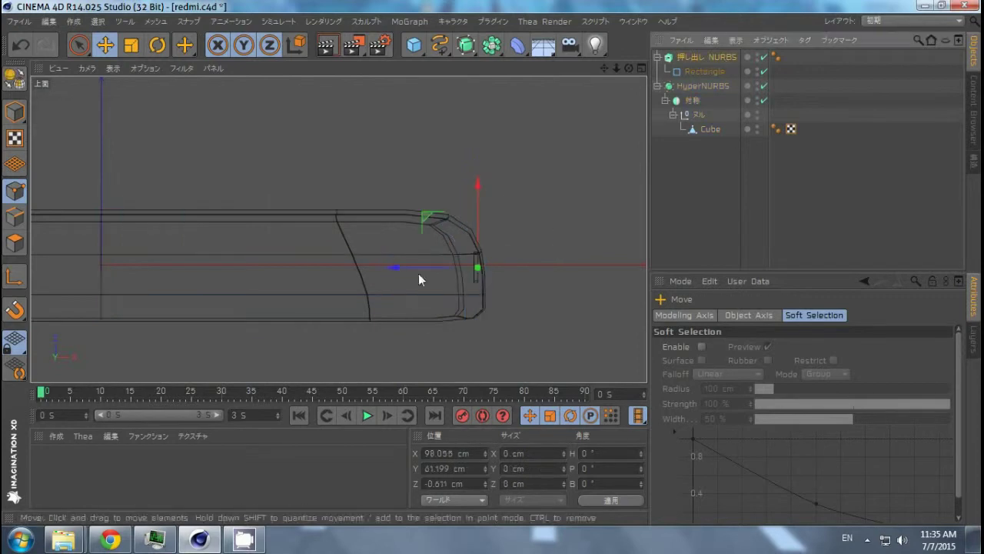
key(F1)
Step: Select the button Extrude NURBS and bring up its cap settings
scroll(242, 360, up, 5)
click(706, 57)
click(797, 316)
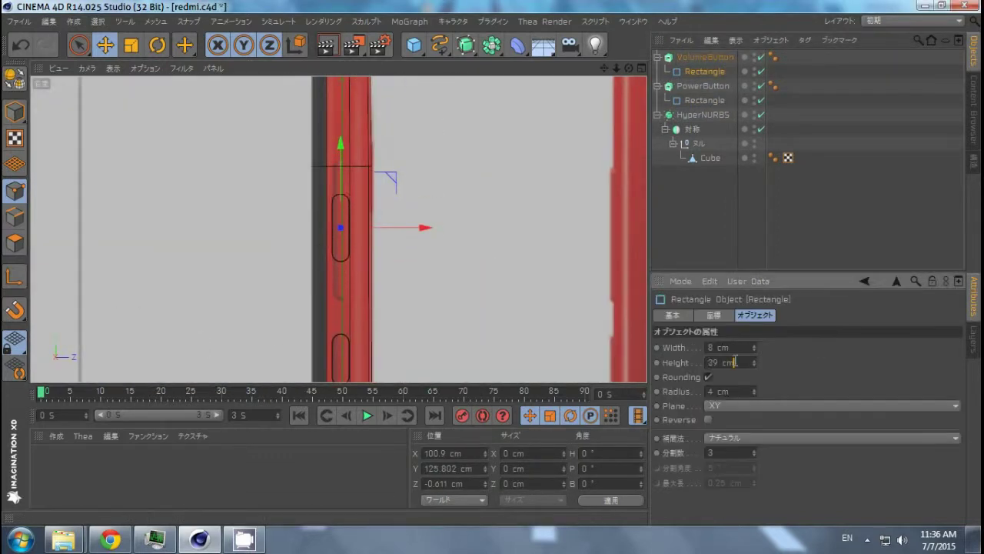
Step: Lengthen the VolumeButton rectangle to 8 × 67 cm
click(701, 59)
drag(344, 158, 344, 153)
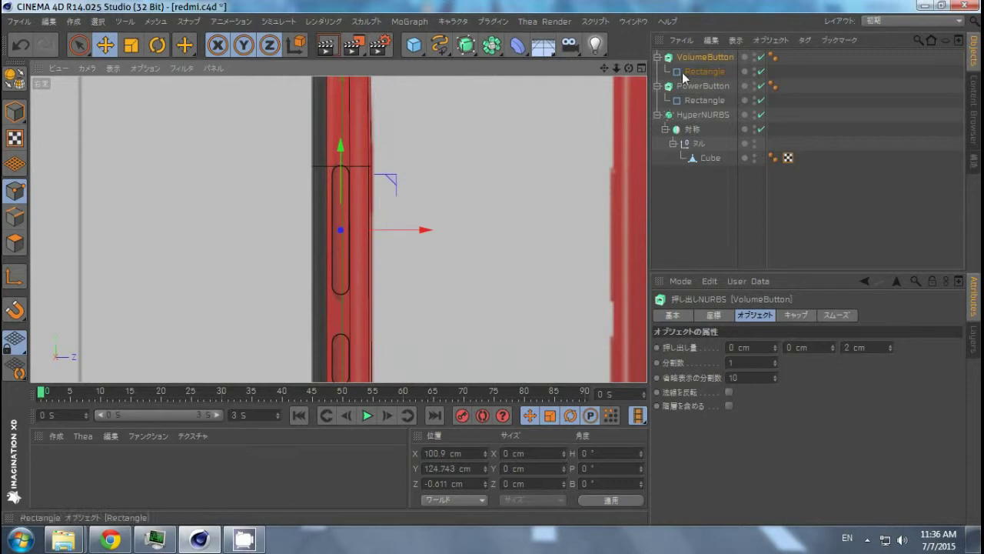
click(704, 71)
click(703, 57)
key(F1)
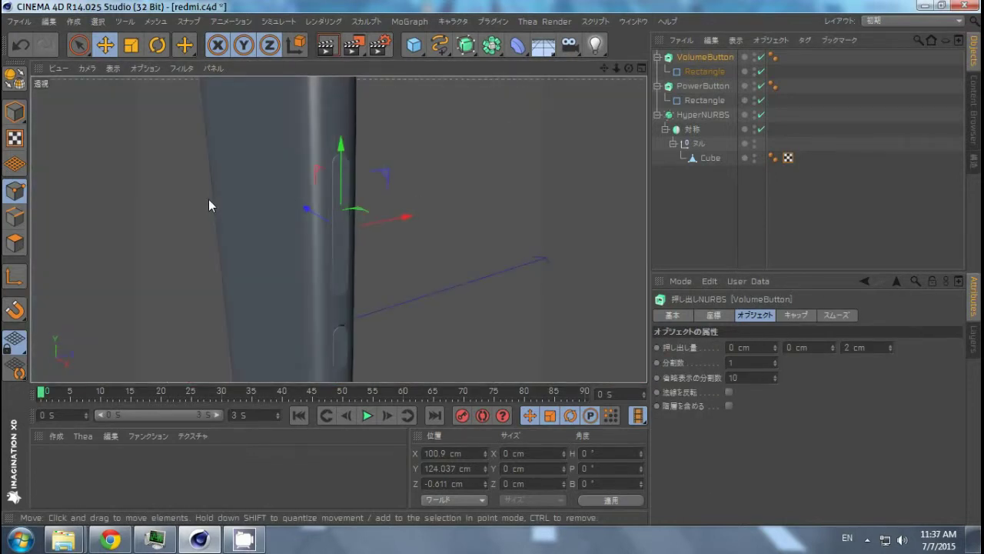
middle_click(209, 205)
middle_click(495, 287)
click(704, 72)
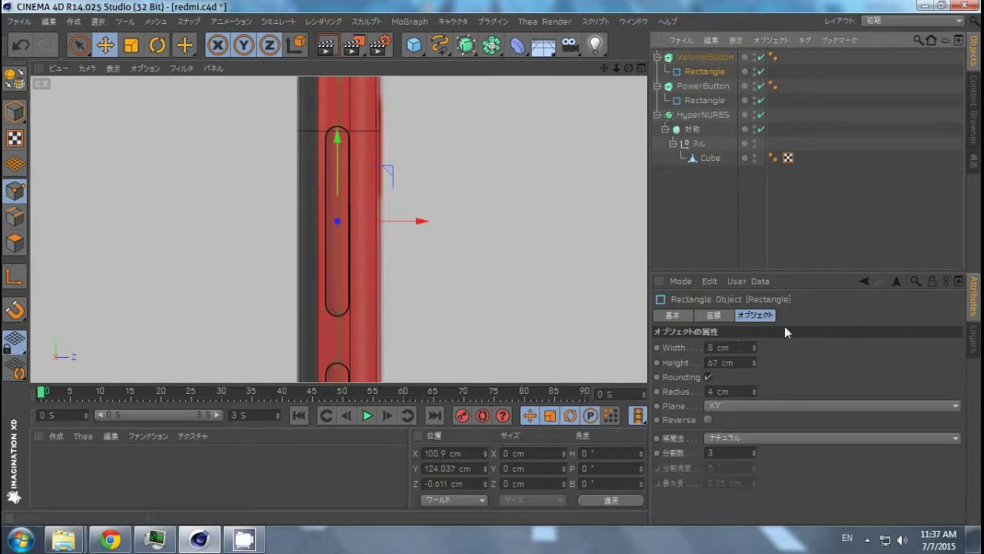
click(737, 348)
Step: Set Fillet caps with small radii on the VolumeButton and PowerButton extrusions
click(705, 57)
click(796, 315)
middle_click(221, 132)
middle_click(221, 131)
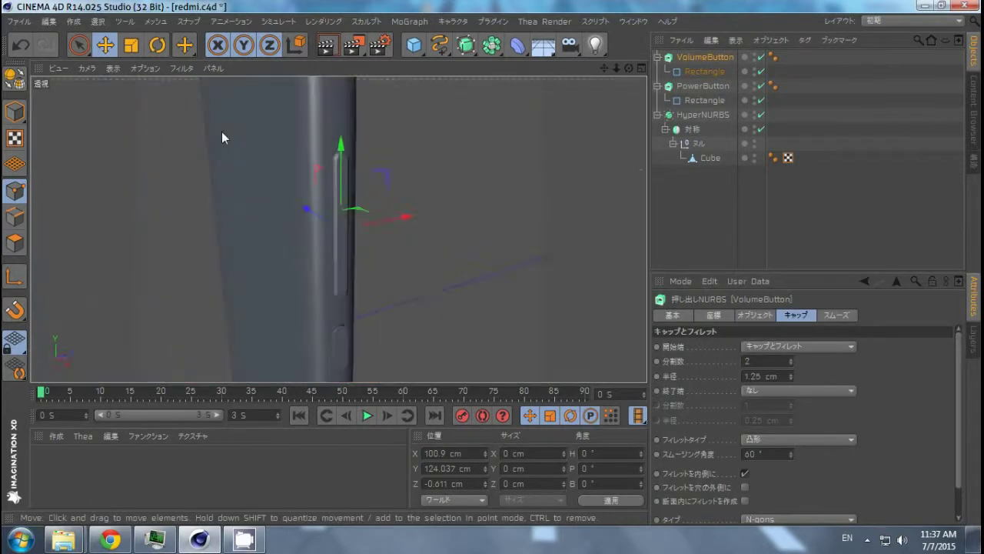
alt+drag(442, 231, 715, 402)
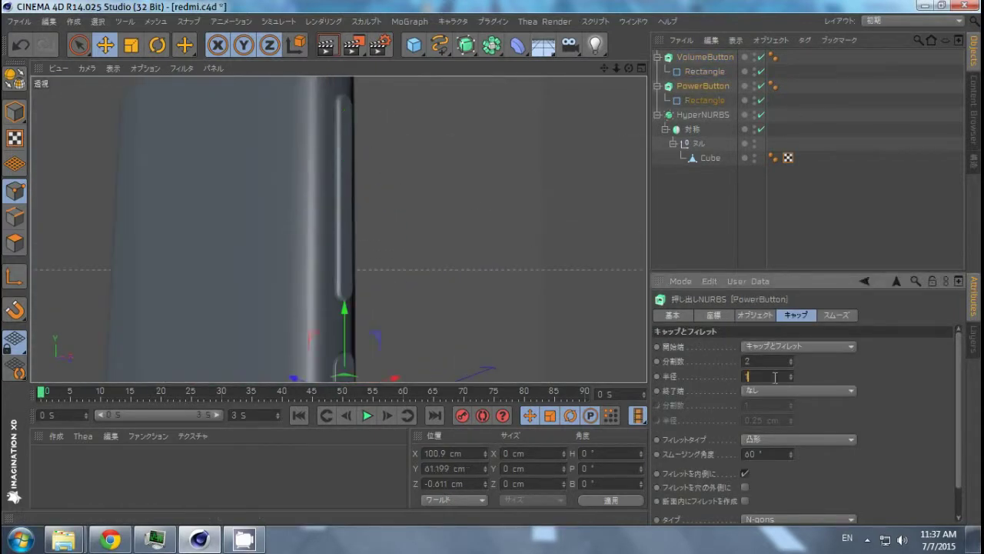
click(715, 102)
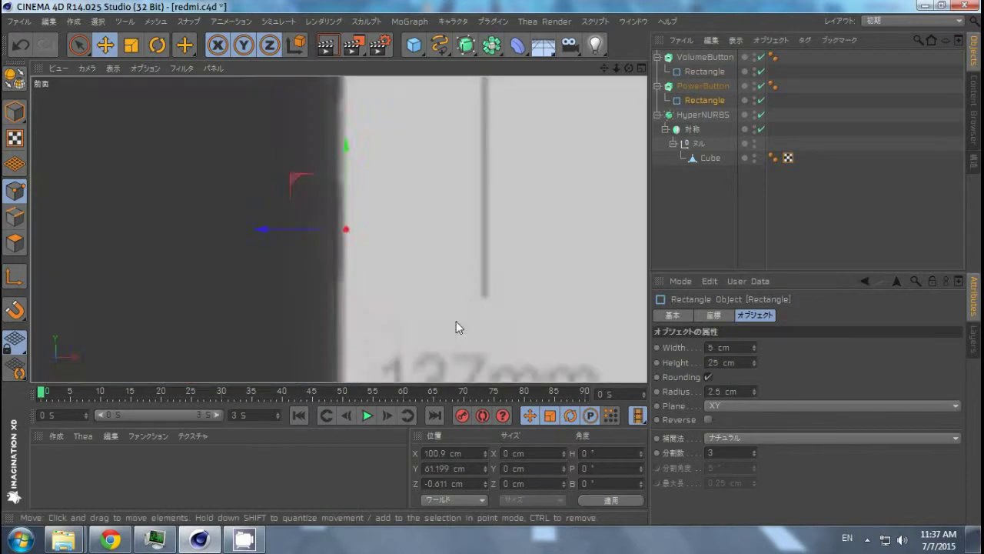
alt+drag(456, 321, 364, 224)
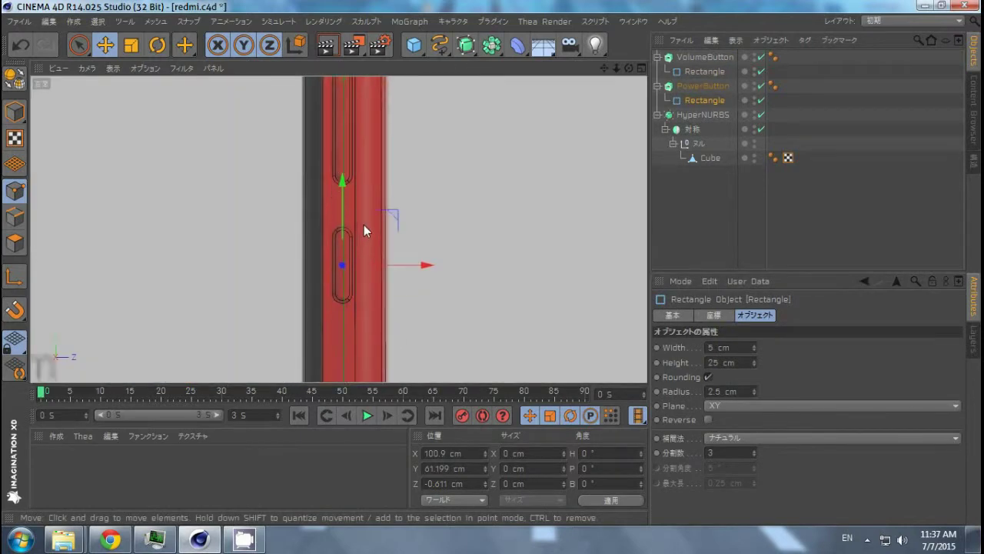
click(866, 207)
mouse_move(286, 289)
alt+mouse_down()
mouse_move(223, 170)
mouse_move(205, 217)
mouse_move(492, 268)
mouse_move(418, 244)
alt+mouse_up()
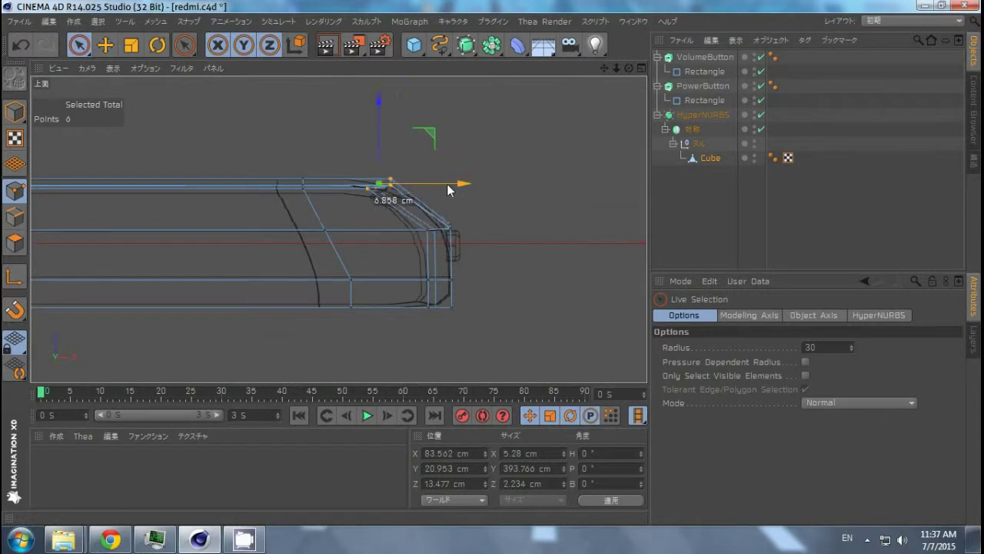
Step: Select and move corner points at the phone body's end to round it
key(F1)
alt+drag(298, 152, 334, 286)
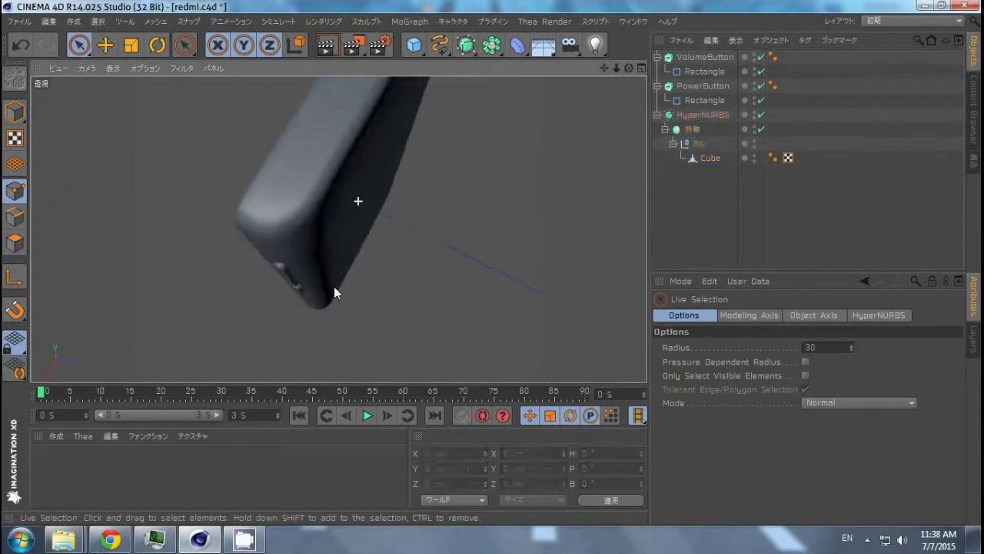
click(231, 233)
key(e)
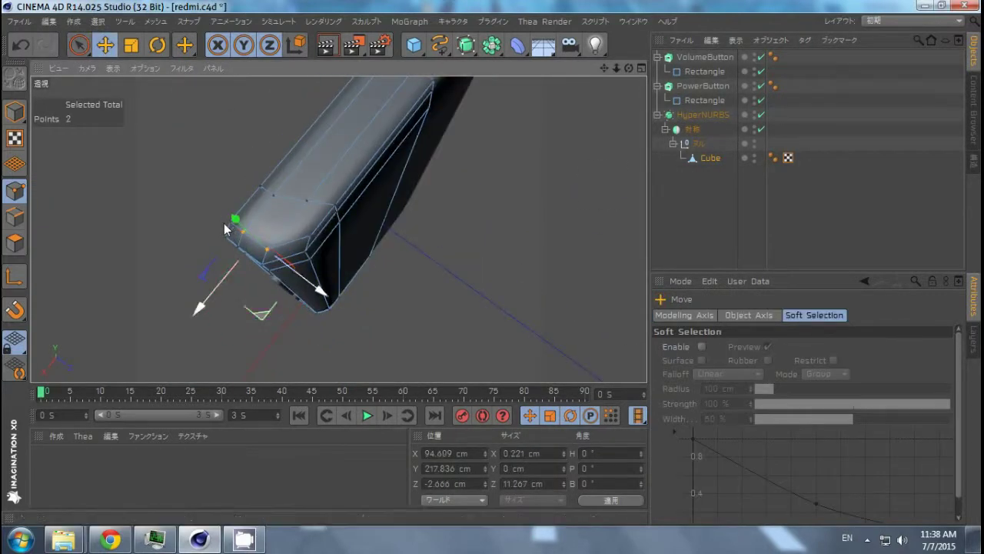
mouse_move(227, 229)
alt+mouse_down()
mouse_move(337, 197)
mouse_move(422, 259)
mouse_move(469, 249)
mouse_move(409, 257)
mouse_move(329, 235)
alt+mouse_up()
click(466, 256)
key(F4)
click(356, 256)
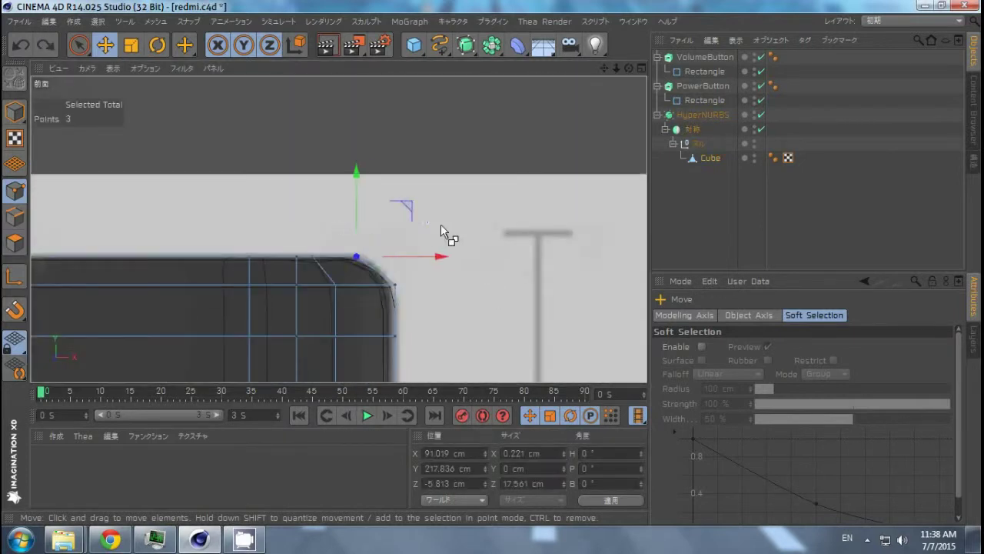
key(F1)
Step: Select additional points at the body's lower corner for reshaping
mouse_move(444, 211)
alt+mouse_down()
mouse_move(173, 193)
mouse_move(469, 218)
mouse_move(384, 237)
mouse_move(577, 357)
alt+mouse_up()
click(353, 221)
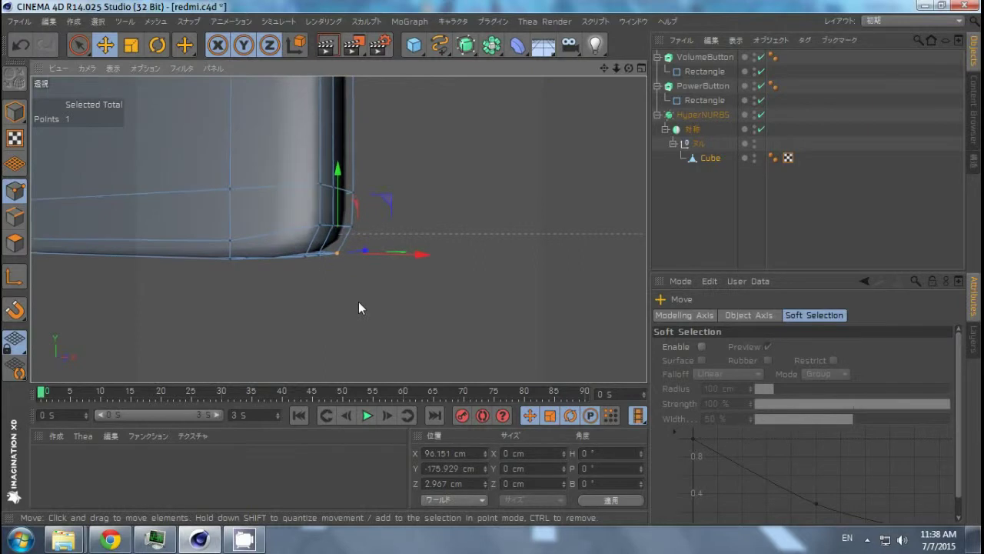
alt+drag(359, 307, 447, 264)
scroll(495, 270, up, 5)
shift+click(374, 233)
scroll(430, 191, down, 5)
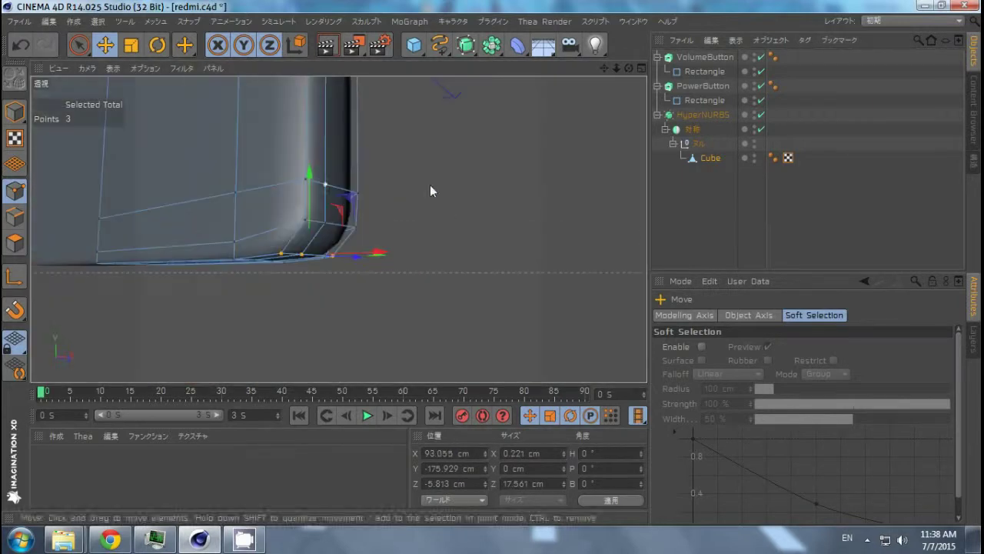
mouse_move(430, 191)
alt+mouse_down()
mouse_move(533, 345)
mouse_move(492, 268)
mouse_move(468, 257)
mouse_move(538, 231)
alt+mouse_up()
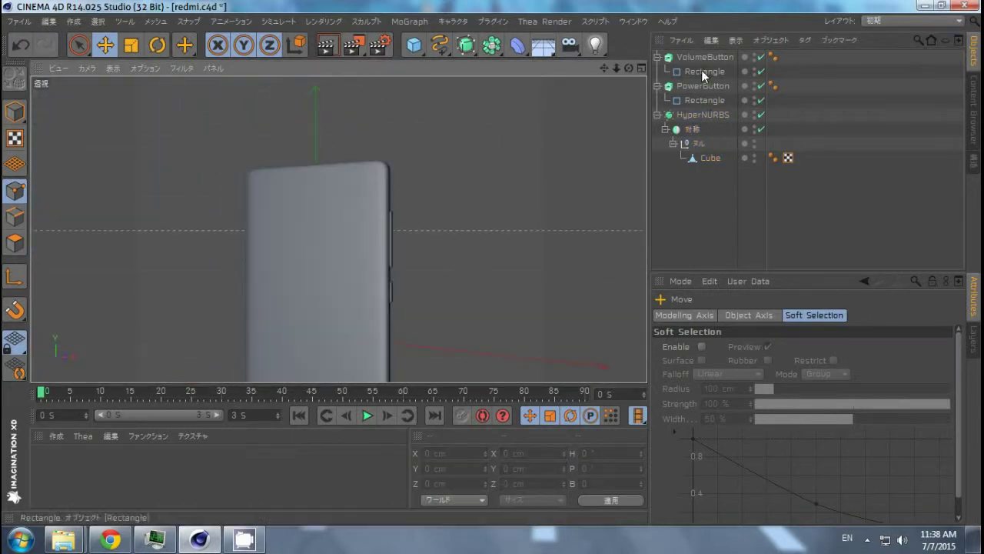
Step: Duplicate the VolumeButton extrusion, keeping its 2-step, 1 cm start-cap fillet
click(708, 60)
key(o)
mouse_move(415, 261)
alt+mouse_down()
mouse_move(516, 240)
mouse_move(415, 216)
mouse_move(340, 294)
mouse_move(393, 202)
alt+mouse_up()
Step: Duplicate the VolumeButton extrusion, rotate it 90° in heading and place it over the camera bump
key(ctrl+c)
key(ctrl+v)
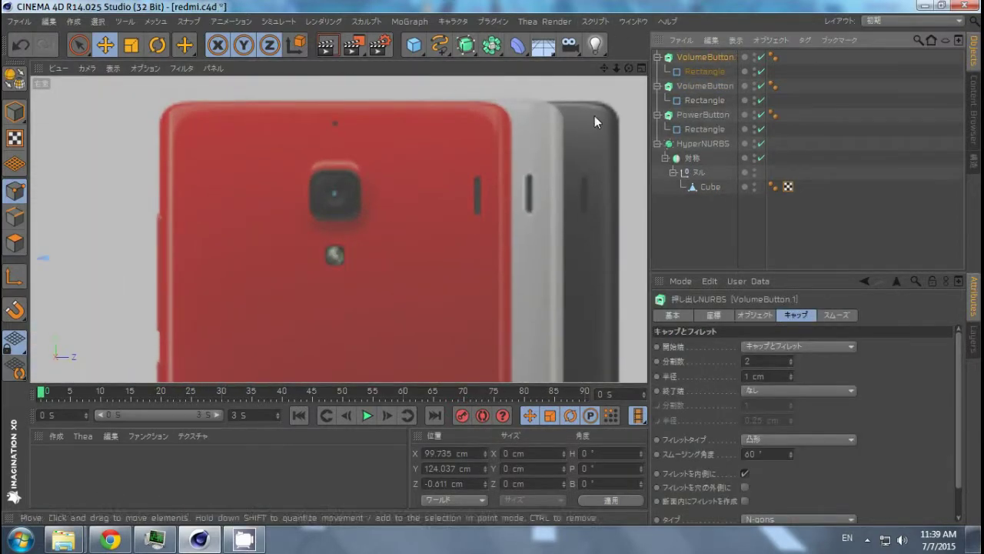
middle_click(594, 116)
key(r)
middle_click(387, 247)
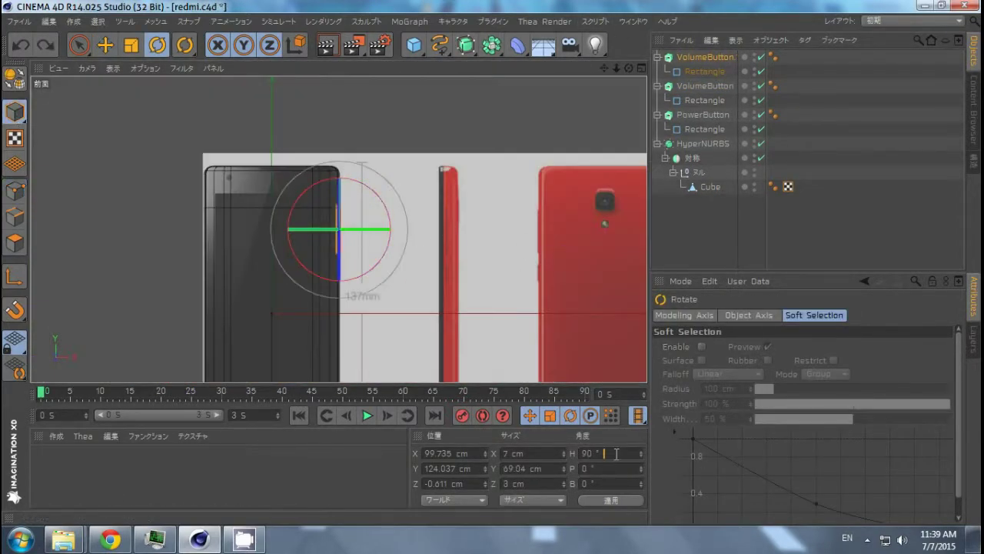
key(Return)
key(e)
drag(528, 270, 626, 220)
scroll(472, 247, up, 5)
drag(472, 248, 413, 228)
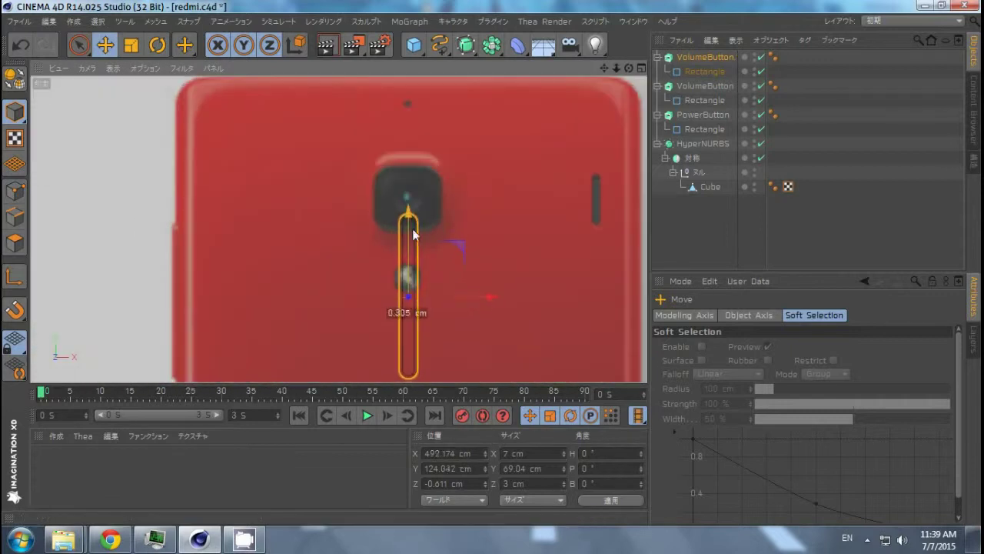
Step: Rename the duplicate Camera, then scale and rotate its Rectangle outline to fit the bump
double_click(706, 56)
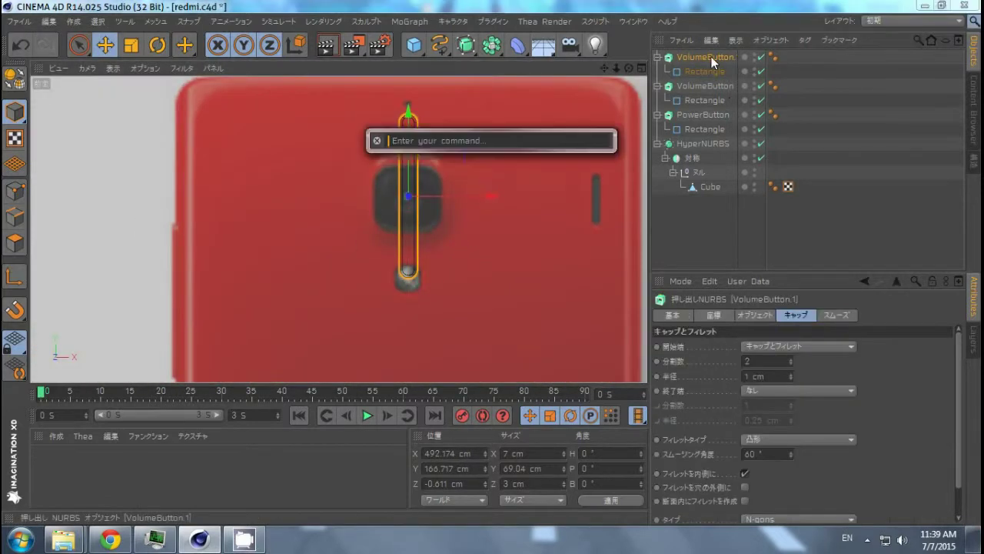
text(Camera)
key(Return)
click(705, 71)
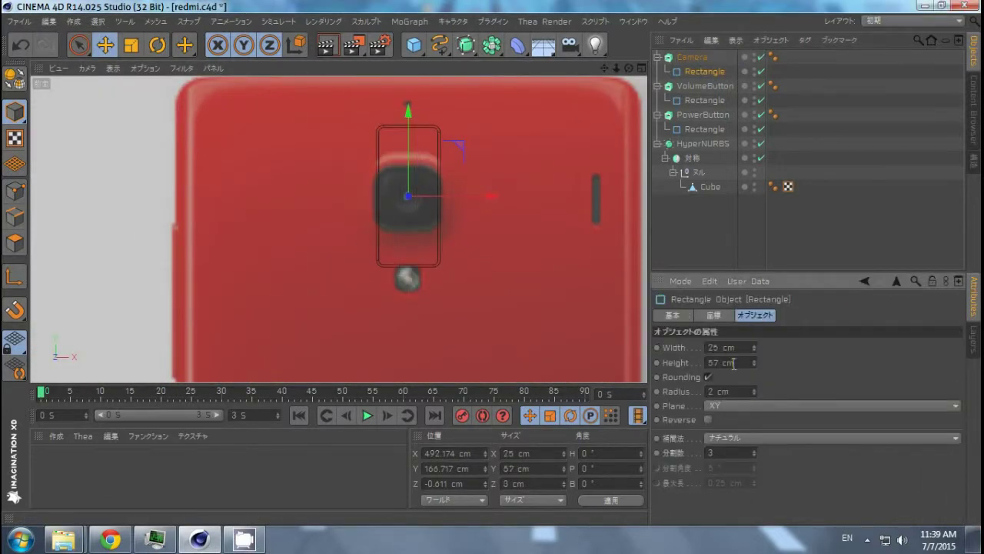
key(o)
key(t)
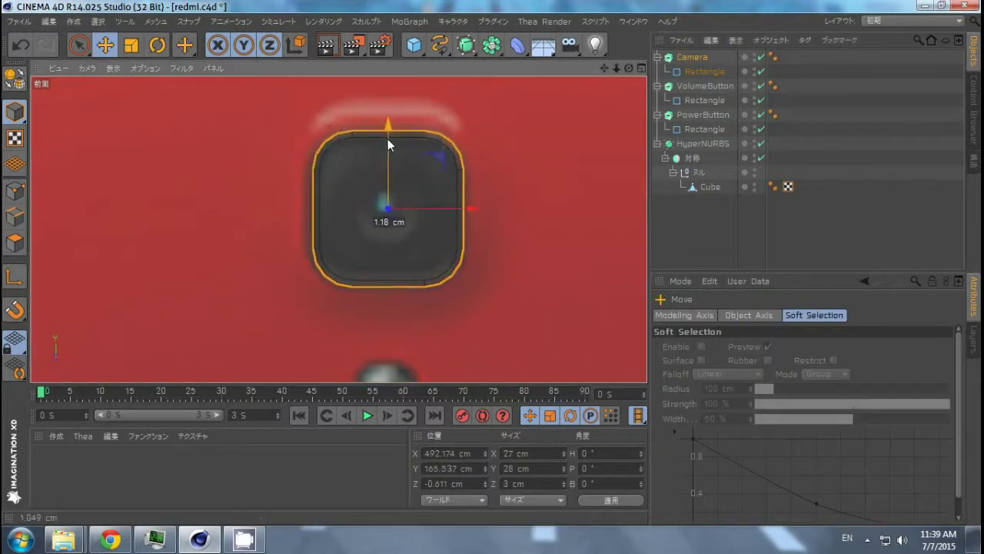
drag(536, 281, 529, 290)
key(e)
key(F1)
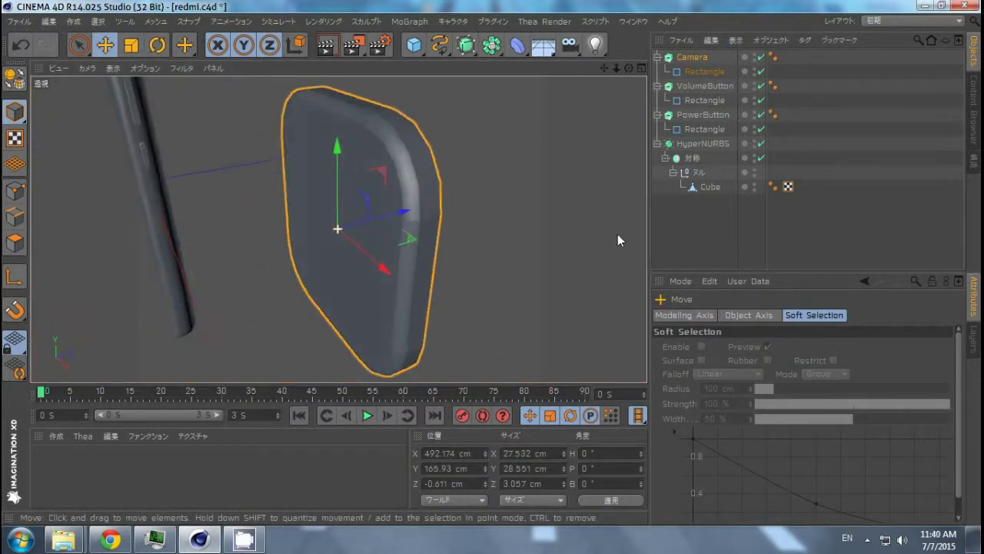
key(r)
drag(413, 108, 492, 156)
Step: Set the Rectangle's Interpolation to Adaptive with a 15° angle for smoother curves
click(704, 72)
click(748, 438)
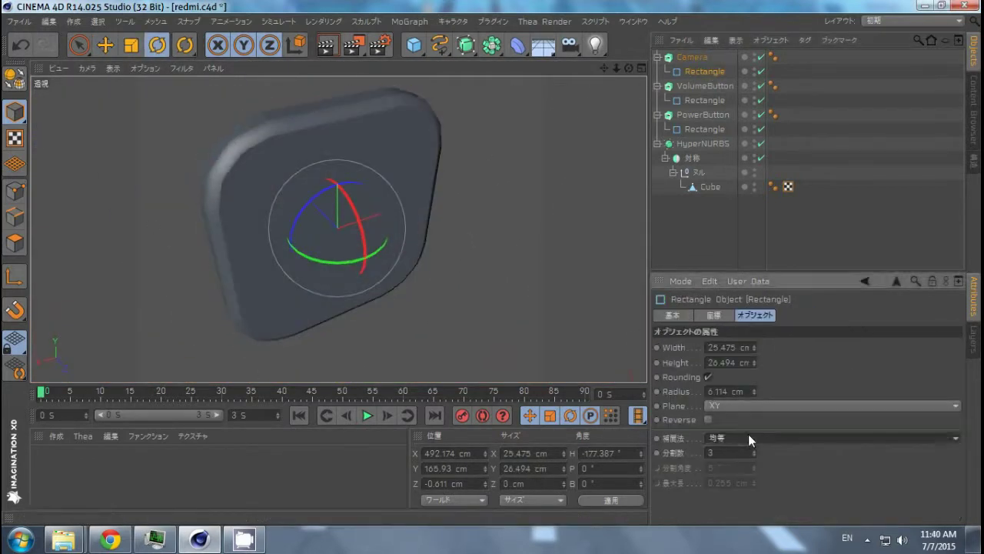
click(728, 453)
click(742, 440)
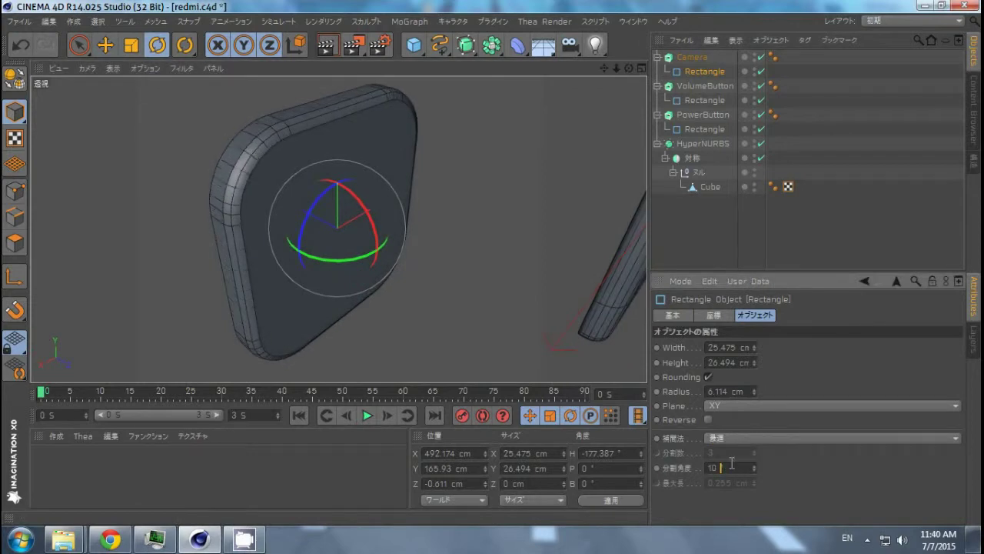
click(713, 231)
click(704, 72)
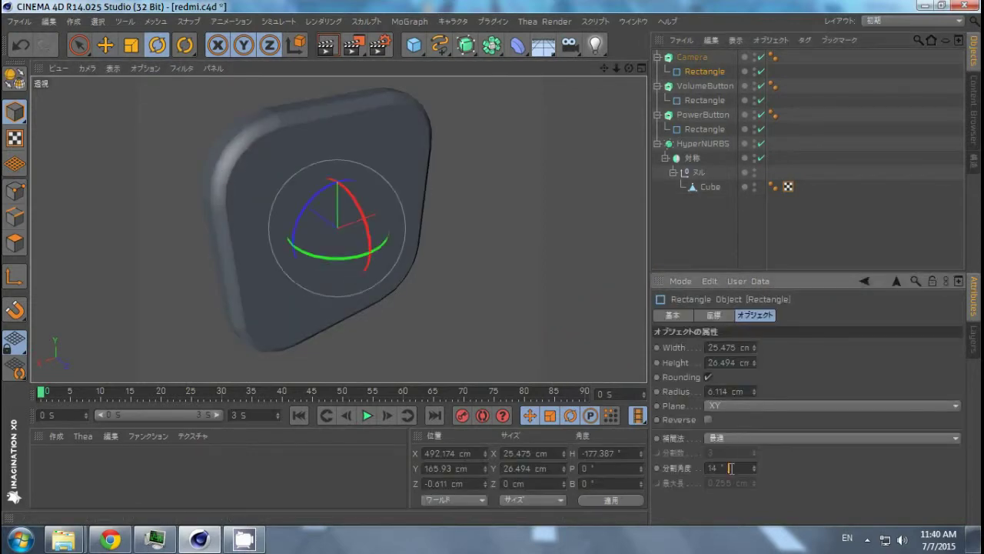
Step: Check the Camera shape edge-on and in the side view, then select the Camera object
mouse_move(388, 248)
alt+mouse_down()
mouse_move(601, 215)
mouse_move(394, 261)
alt+mouse_up()
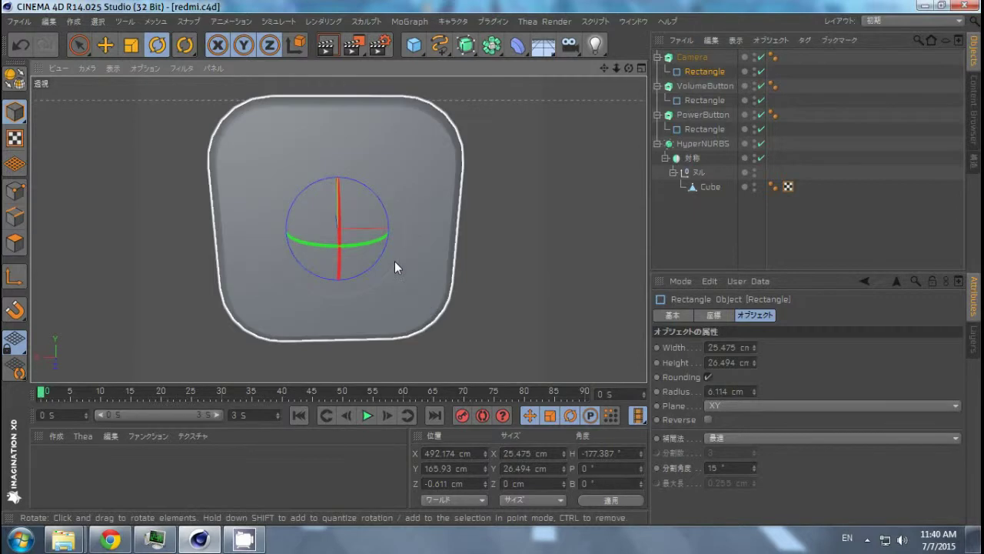
key(F4)
middle_click(462, 282)
middle_click(206, 281)
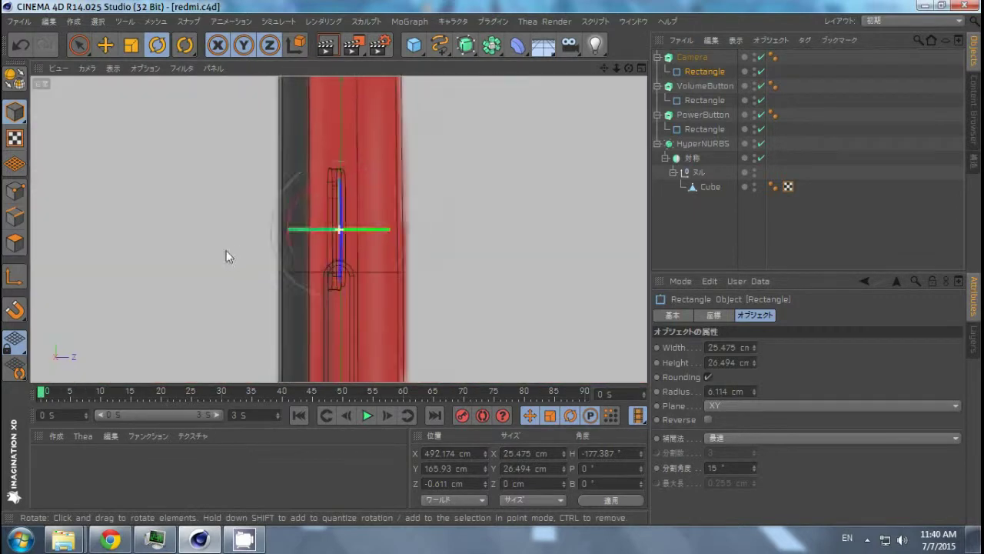
key(e)
middle_click(338, 232)
click(692, 57)
Step: Collapse the Camera extrusion into an editable polygon mesh and face it head-on
right_click(692, 57)
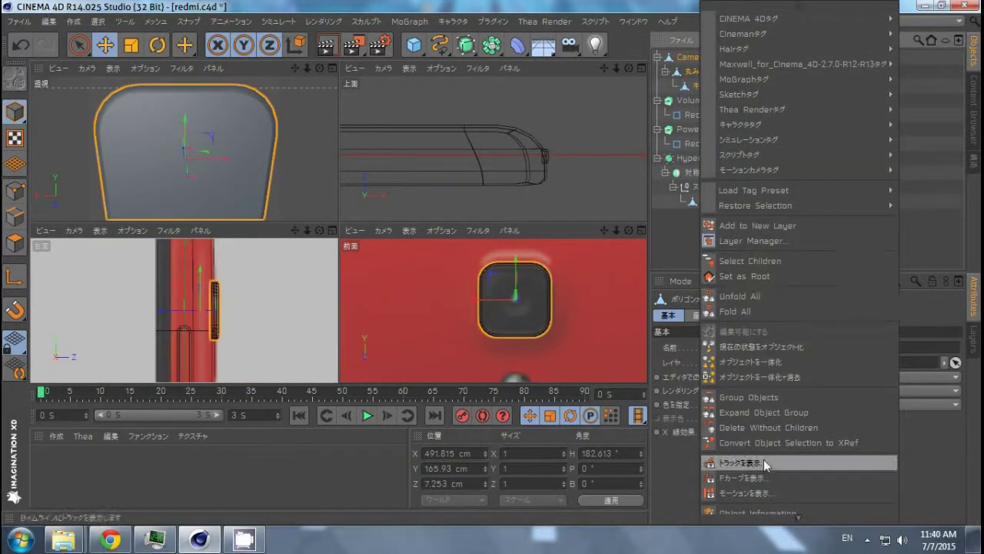
click(764, 459)
middle_click(231, 144)
alt+drag(231, 144, 505, 124)
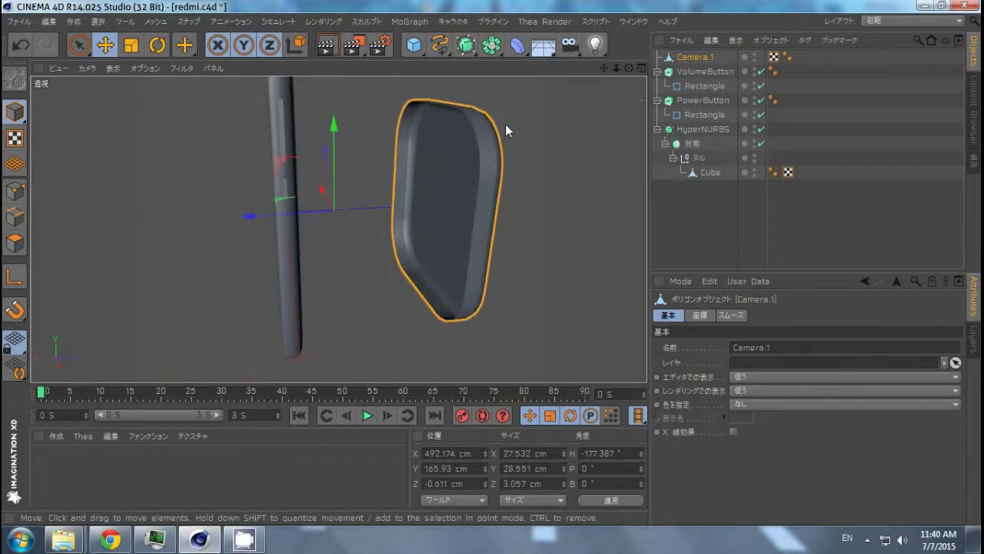
click(188, 20)
click(154, 10)
mouse_move(259, 226)
alt+mouse_down()
mouse_move(510, 295)
mouse_move(181, 197)
alt+mouse_up()
Step: Cut knife lines across the camera bump's face and select all its polygons
key(k)
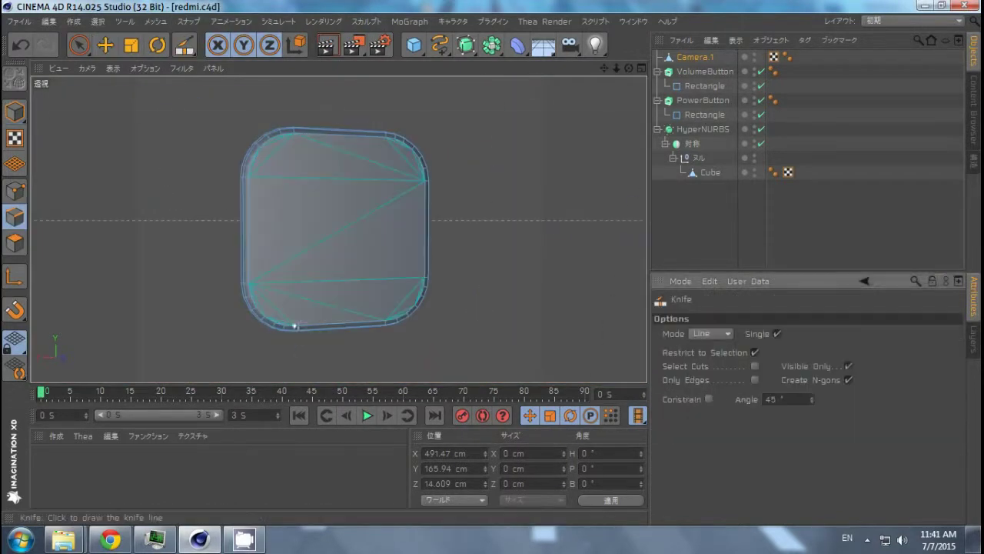
key(e)
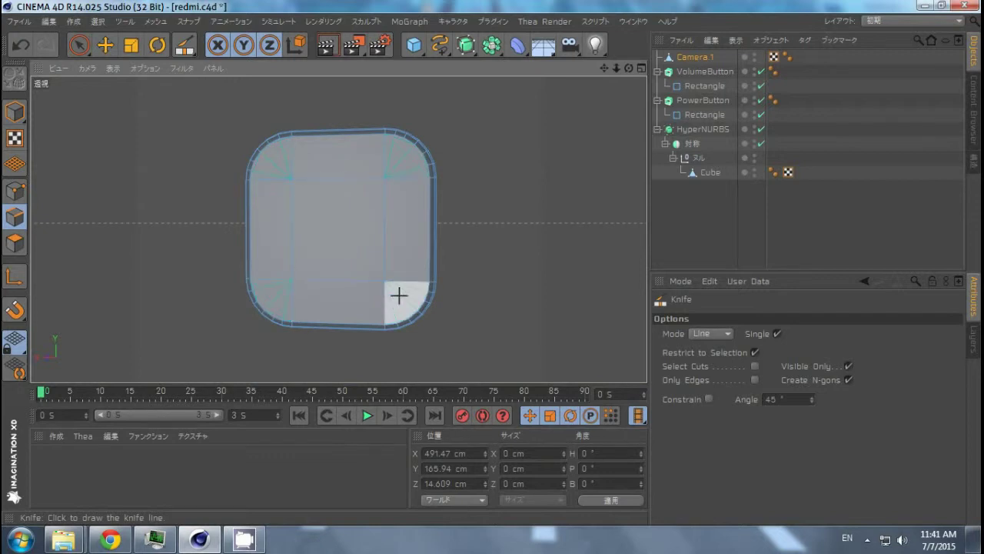
click(15, 242)
key(ctrl+a)
mouse_move(450, 219)
alt+mouse_down()
mouse_move(559, 293)
mouse_move(350, 242)
alt+mouse_up()
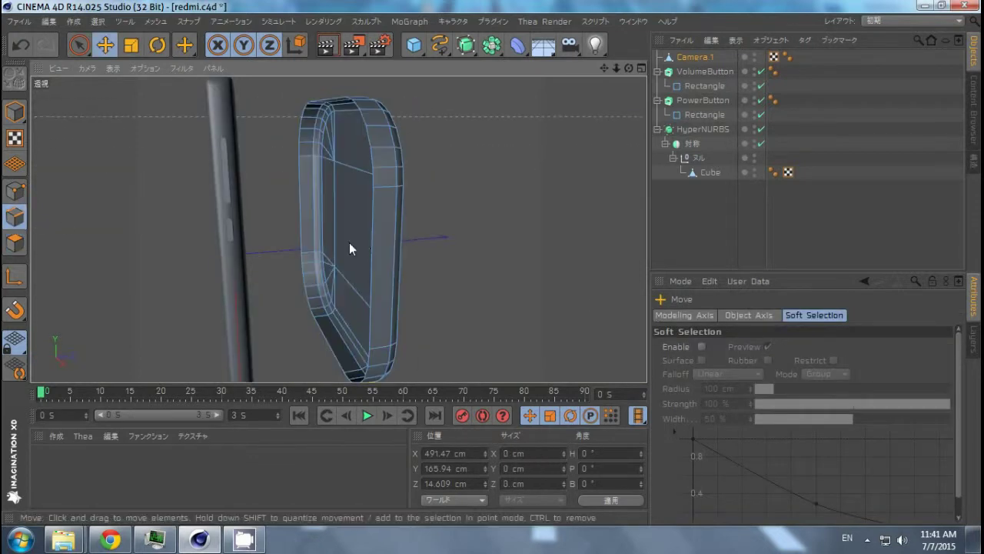
Step: Select the points along one side of the bump and push them out about 0.9 cm along X
key(F5)
middle_click(462, 303)
key(t)
key(F1)
mouse_move(407, 315)
alt+mouse_down()
mouse_move(276, 182)
mouse_move(241, 233)
alt+mouse_up()
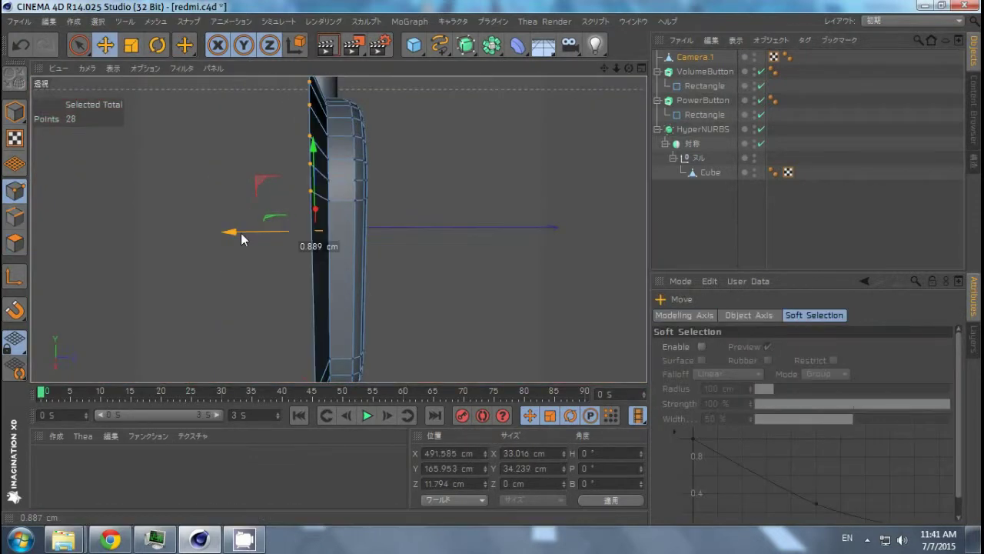
key(F4)
key(F1)
key(e)
key(F5)
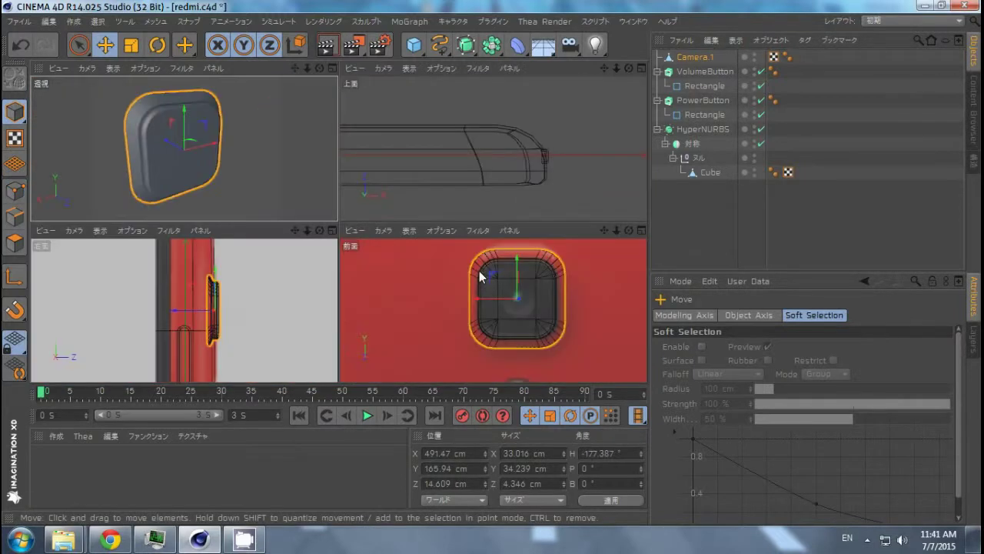
middle_click(120, 98)
mouse_move(121, 98)
alt+mouse_down()
mouse_move(300, 221)
mouse_move(326, 221)
mouse_move(384, 281)
mouse_move(287, 267)
mouse_move(396, 204)
mouse_move(370, 198)
mouse_move(494, 269)
alt+mouse_up()
Step: Adjust Camera.1's heading, then Ctrl-drag a button extrusion to the top of the object list as a copy
click(630, 454)
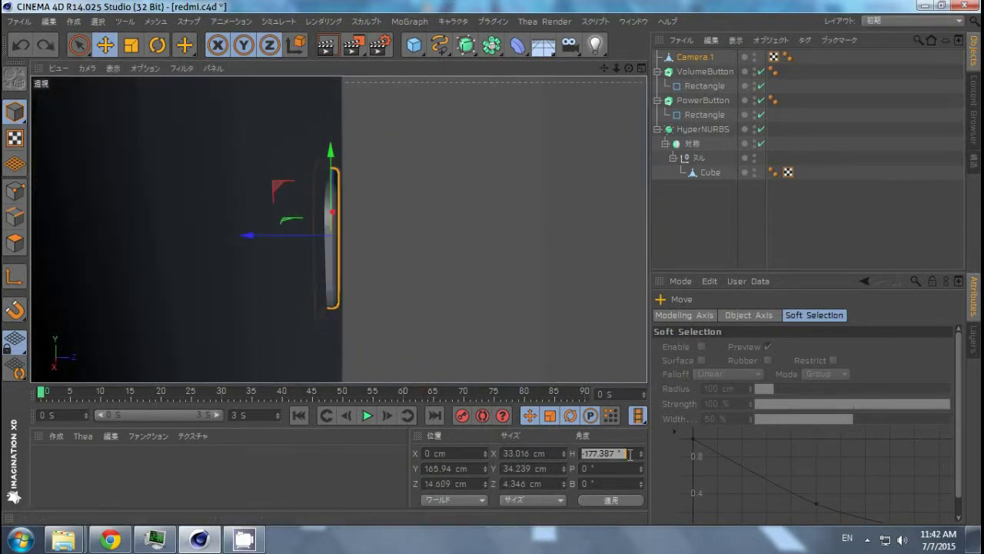
text(-180)
mouse_move(263, 231)
alt+mouse_down()
mouse_move(192, 223)
mouse_move(324, 299)
mouse_move(371, 283)
alt+mouse_up()
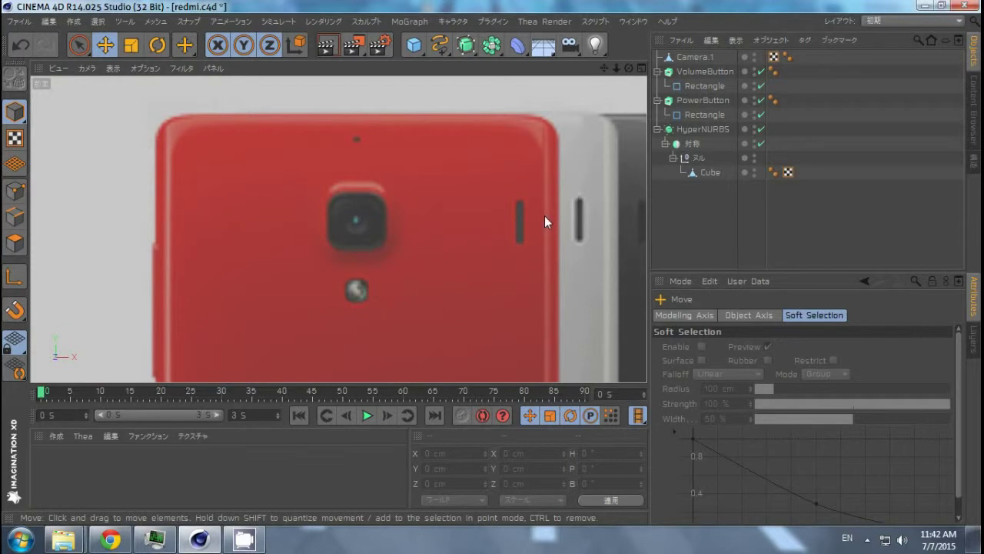
scroll(519, 169, down, 5)
click(506, 147)
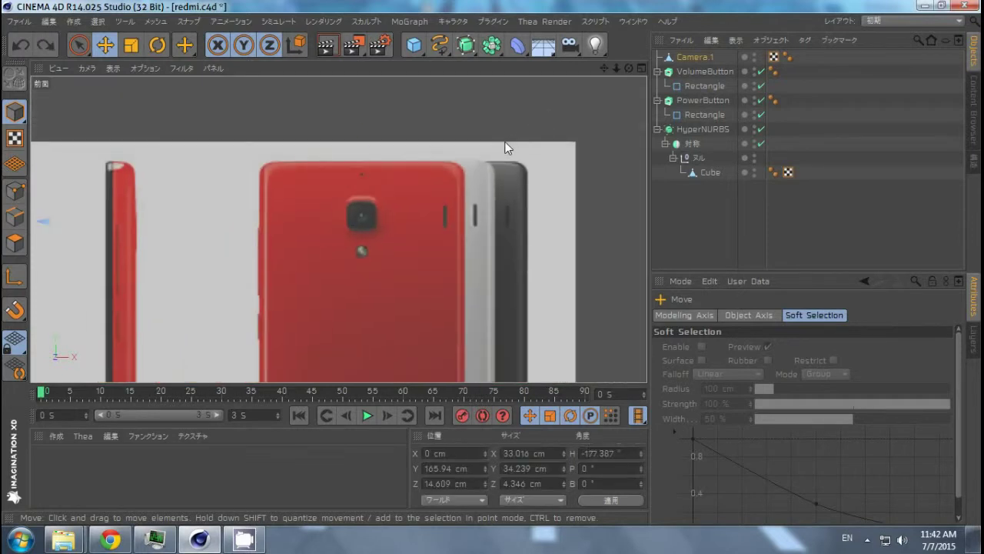
ctrl+drag(705, 70, 713, 58)
Step: Rename the new extrusion copy Flash
double_click(688, 57)
text(Flash)
key(Return)
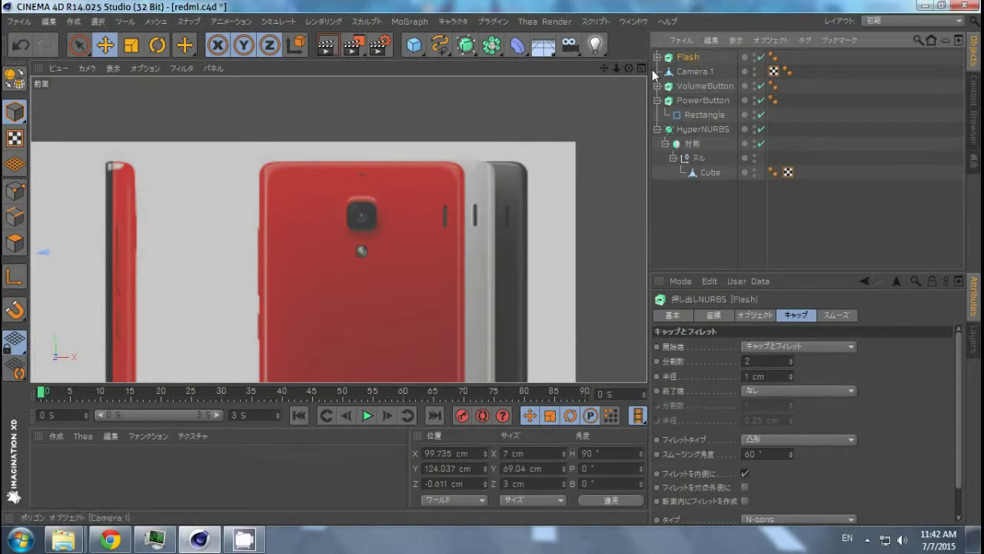
key(F5)
middle_click(405, 334)
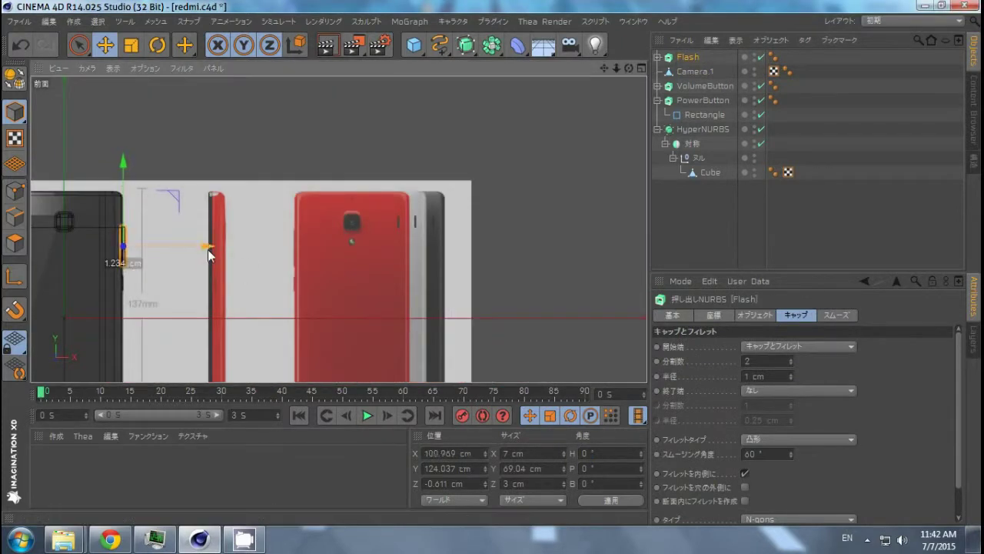
Step: Make Flash a 7 × 7 cm rounded square with 0.5 cm fillet caps, then move the Speaker copy over the speaker slot
click(677, 71)
double_click(730, 347)
text(1)
key(Return)
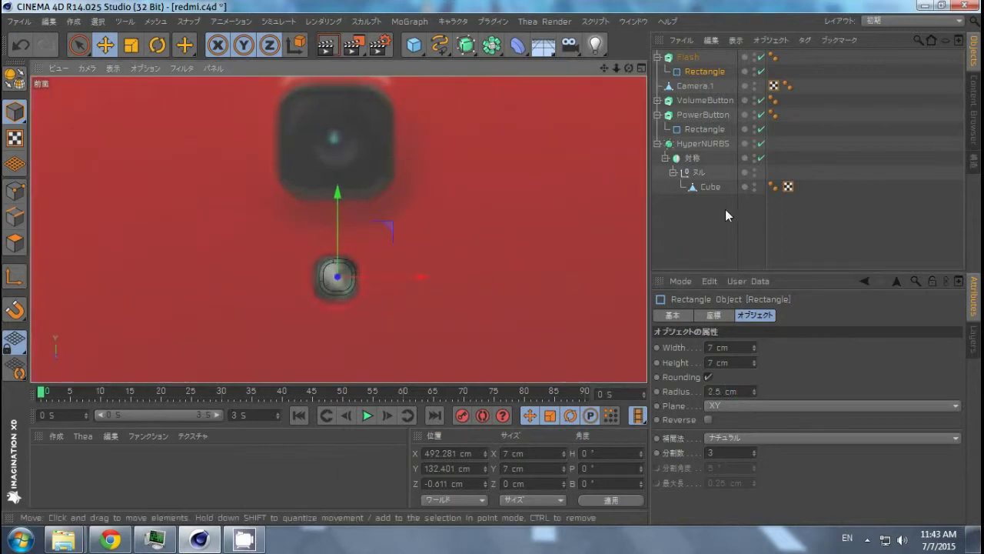
click(768, 311)
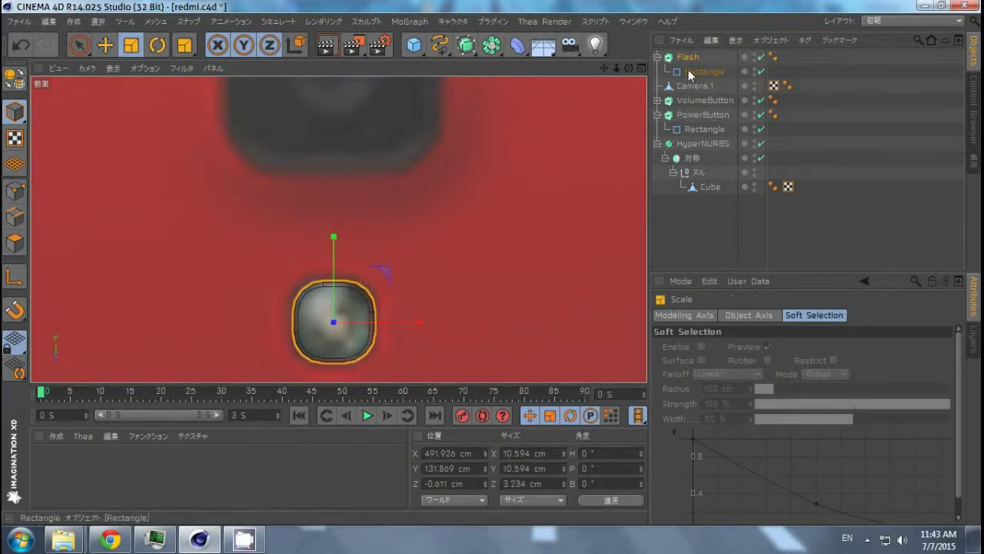
click(688, 71)
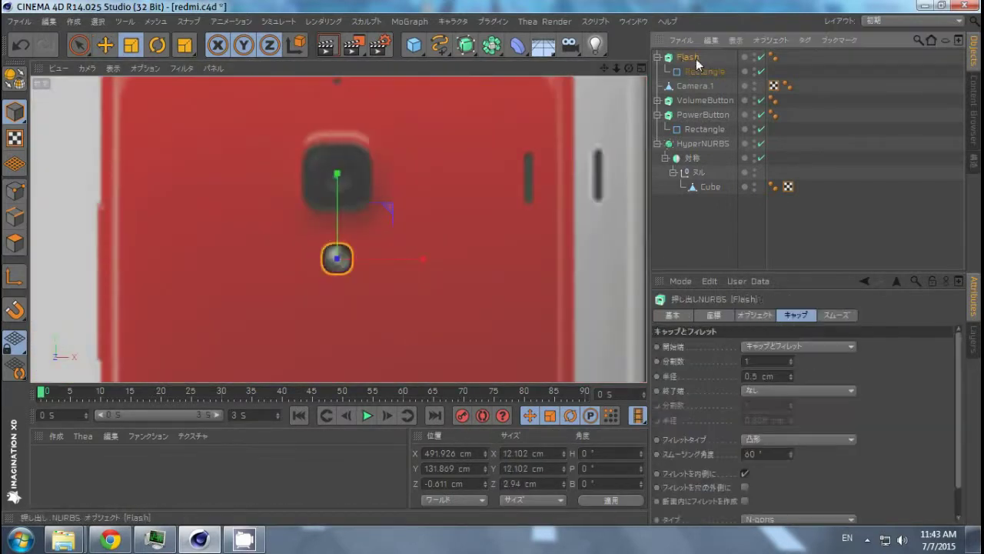
key(e)
drag(299, 229, 583, 135)
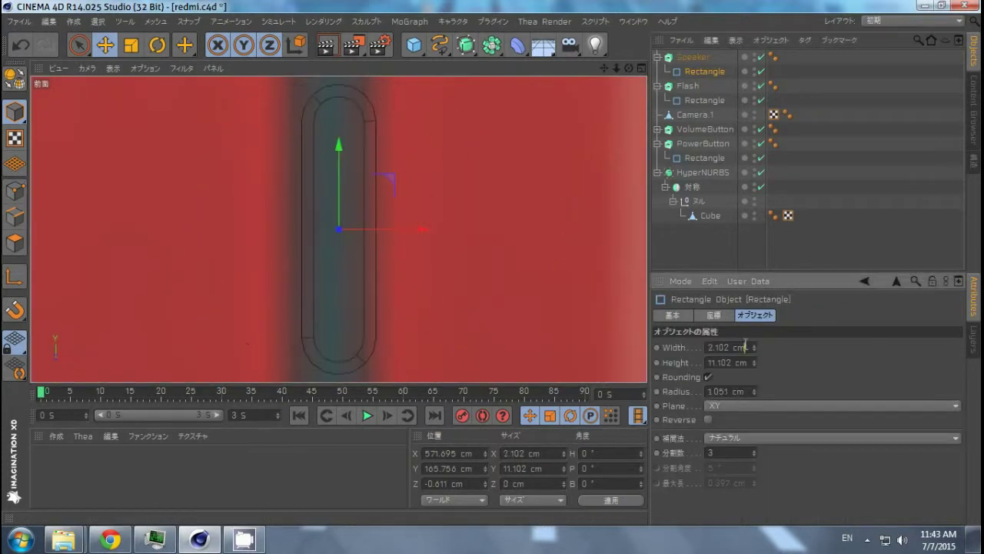
Step: Set the Speaker rectangle's height to 20.102 cm
key(Tab)
text(20.102)
key(Return)
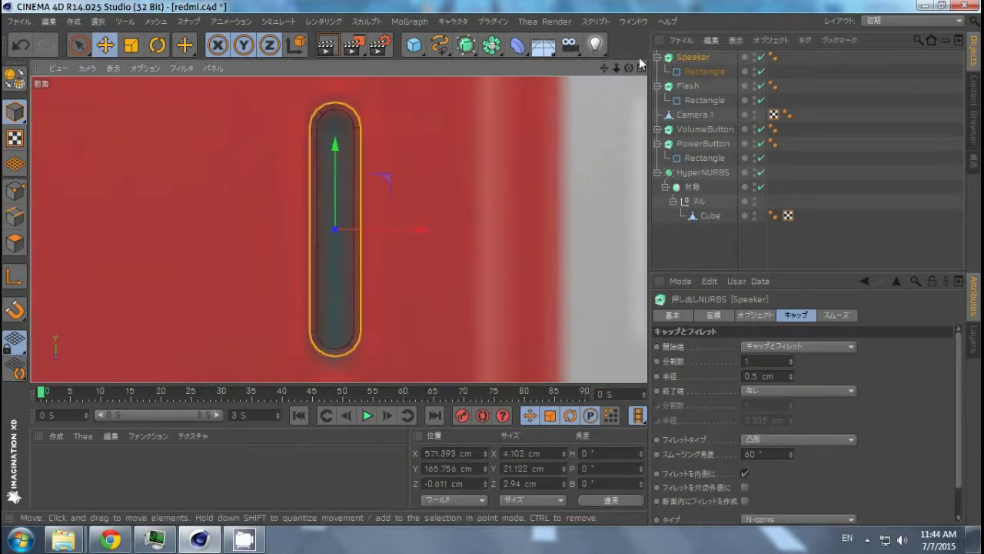
scroll(402, 241, down, 3)
scroll(431, 243, down, 3)
Step: Set Speaker and Flash to X 0 and move them onto the phone's back
key(F1)
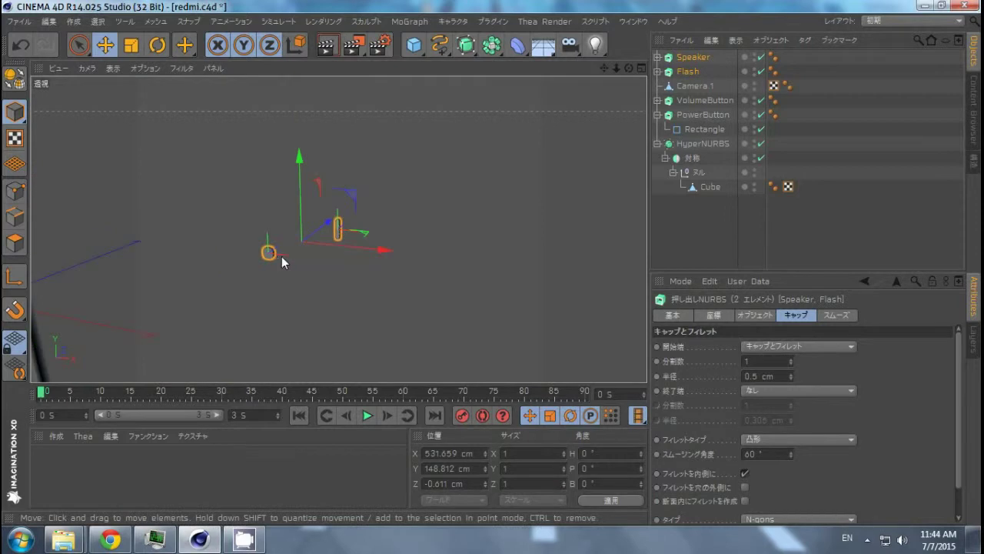
drag(355, 256, 227, 261)
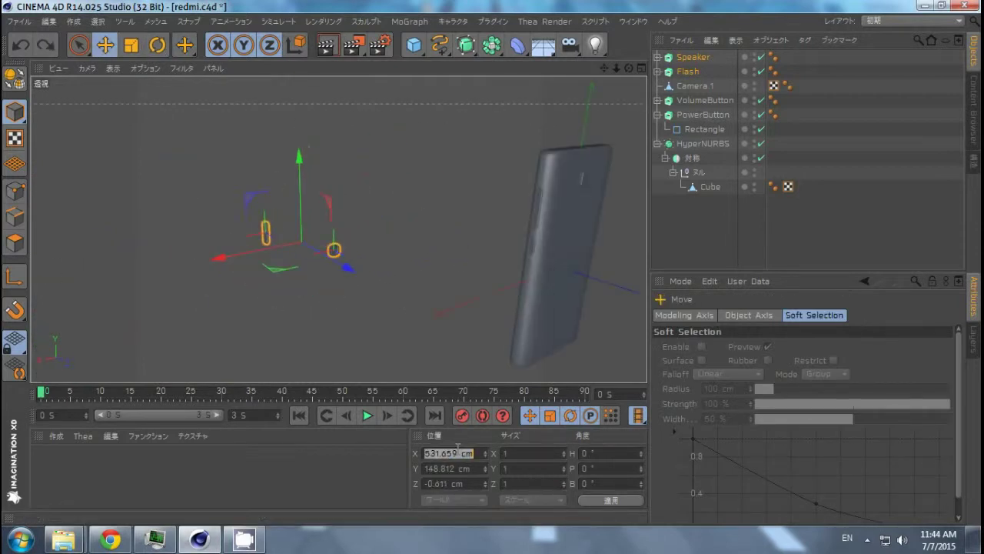
text(0)
key(Return)
mouse_move(419, 319)
alt+mouse_down()
mouse_move(320, 254)
mouse_move(200, 245)
alt+mouse_up()
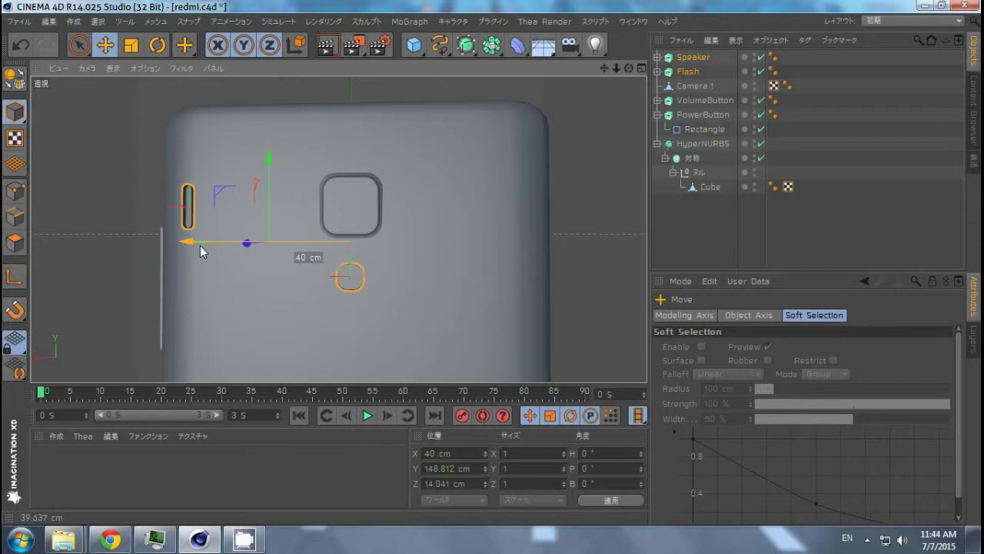
Step: Slide Speaker and Flash sideways into place beside the camera bump and check the placement
key(F5)
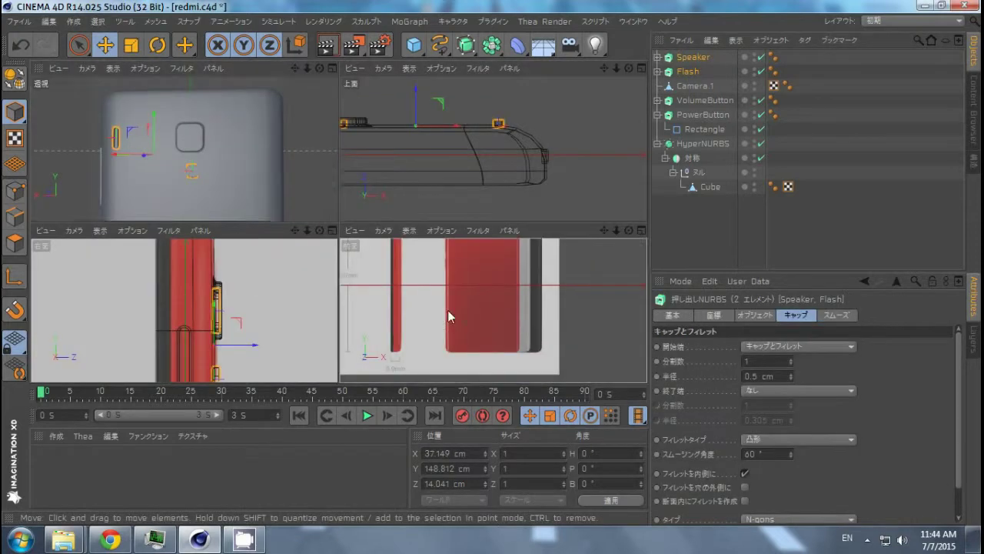
middle_click(450, 316)
drag(450, 246, 497, 259)
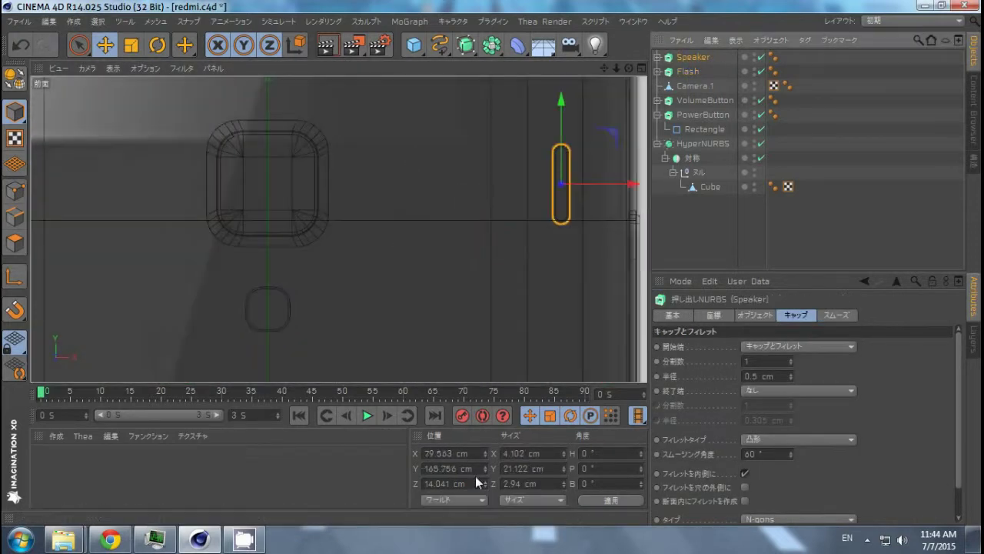
key(F5)
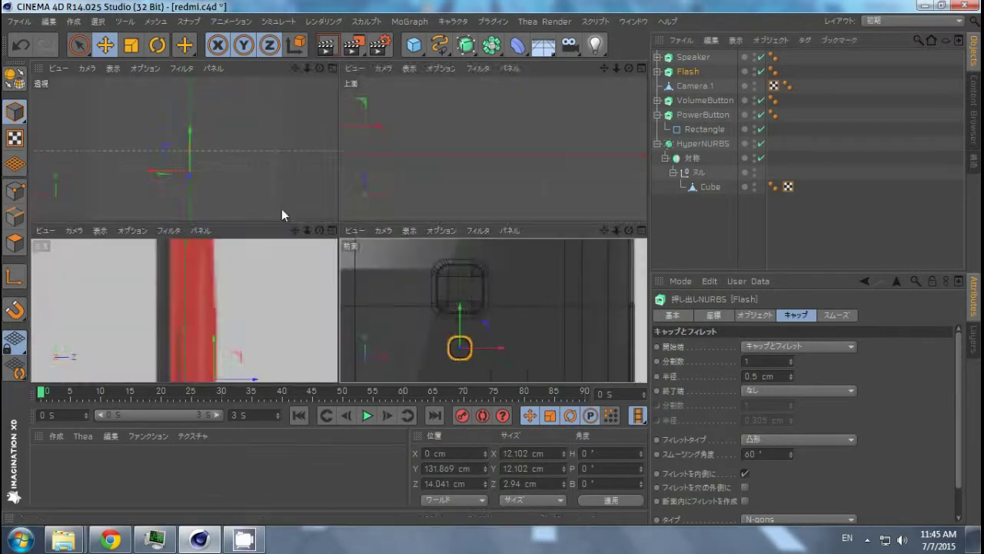
middle_click(282, 208)
alt+drag(510, 264, 322, 286)
key(F4)
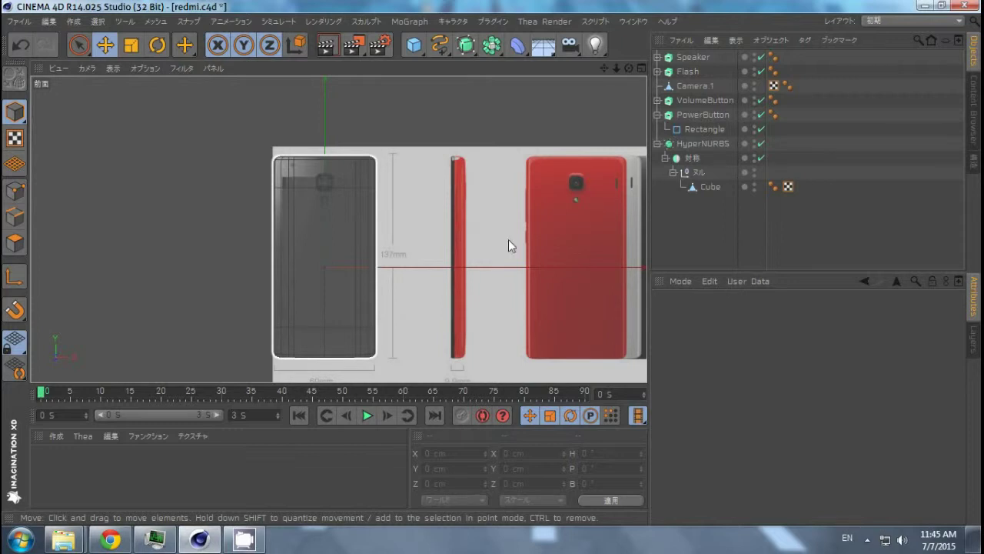
Step: Add a cylinder named MicPlug with a 50 cm height
alt+middle_drag(508, 239, 404, 239)
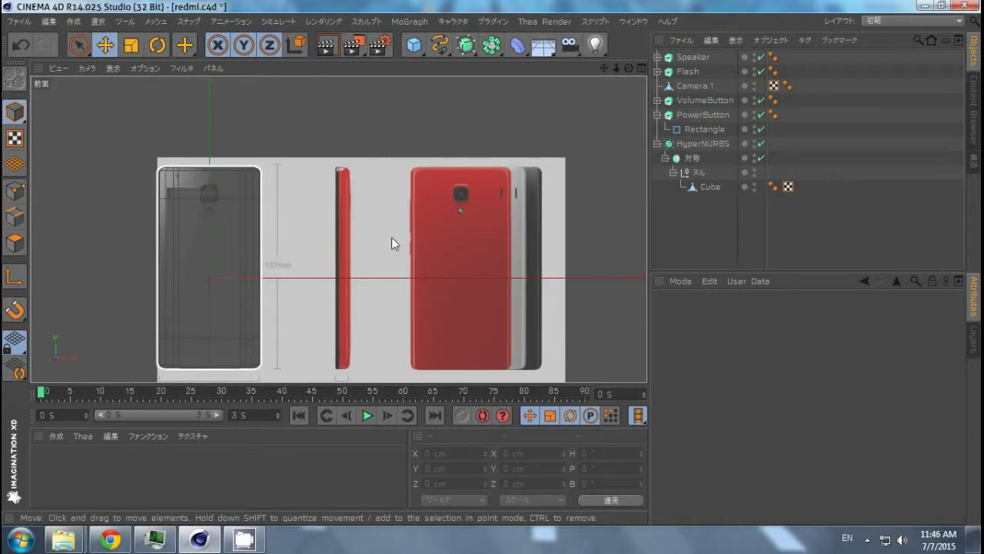
drag(413, 44, 725, 61)
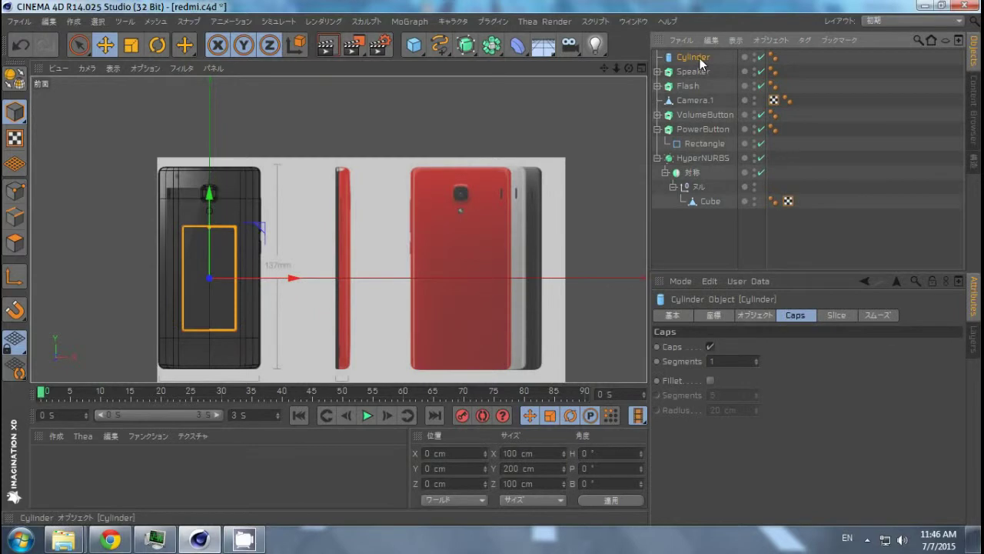
double_click(699, 58)
text(MicPlug)
key(Return)
click(755, 315)
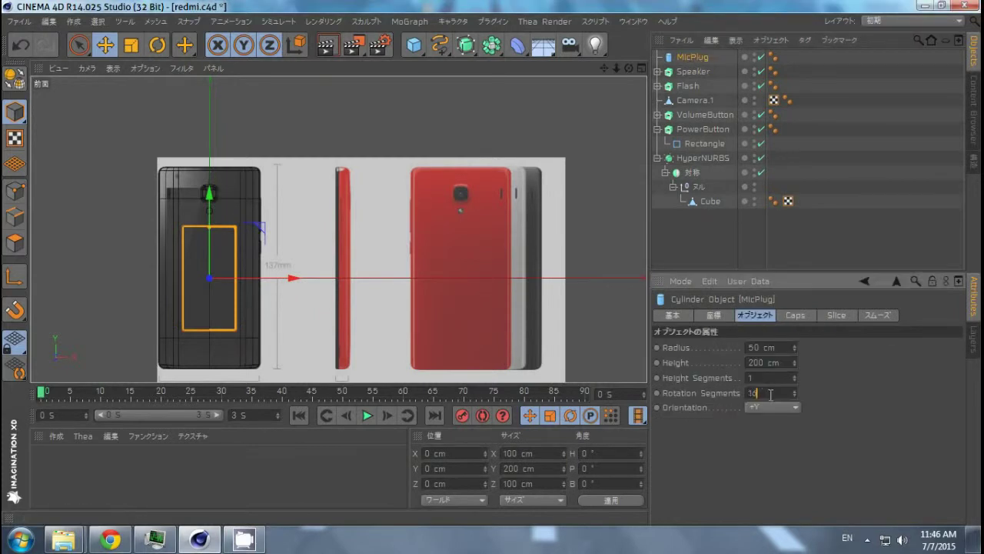
text(50)
key(Return)
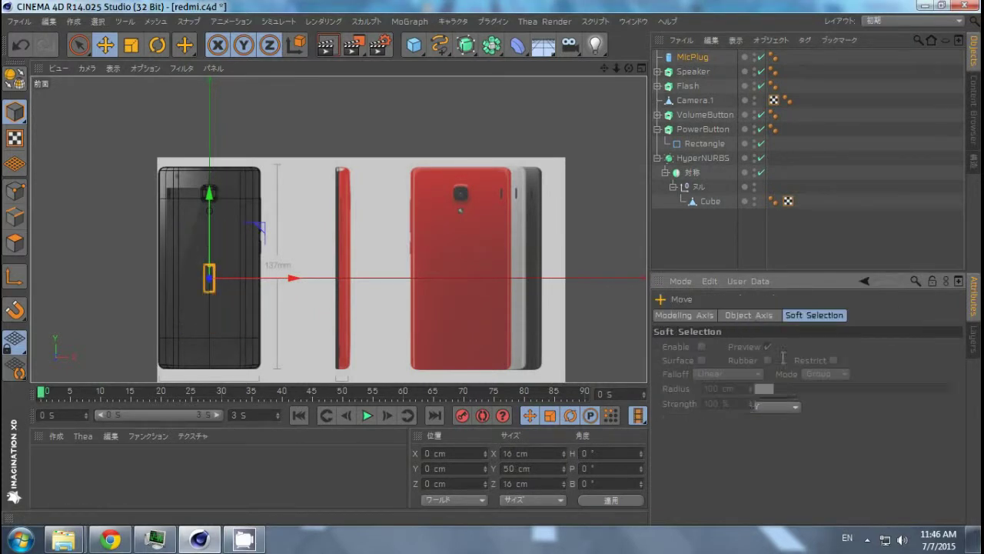
key(F1)
Step: Move MicPlug along X and in depth so it sits in the phone's top edge
scroll(297, 343, up, 5)
alt+drag(298, 344, 370, 307)
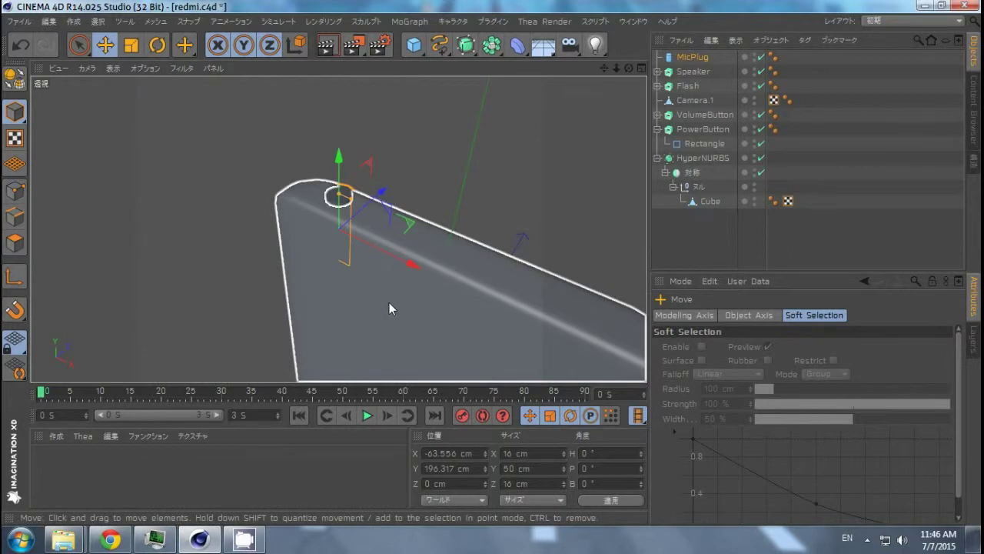
key(F4)
drag(318, 230, 556, 237)
key(F1)
alt+drag(452, 190, 182, 243)
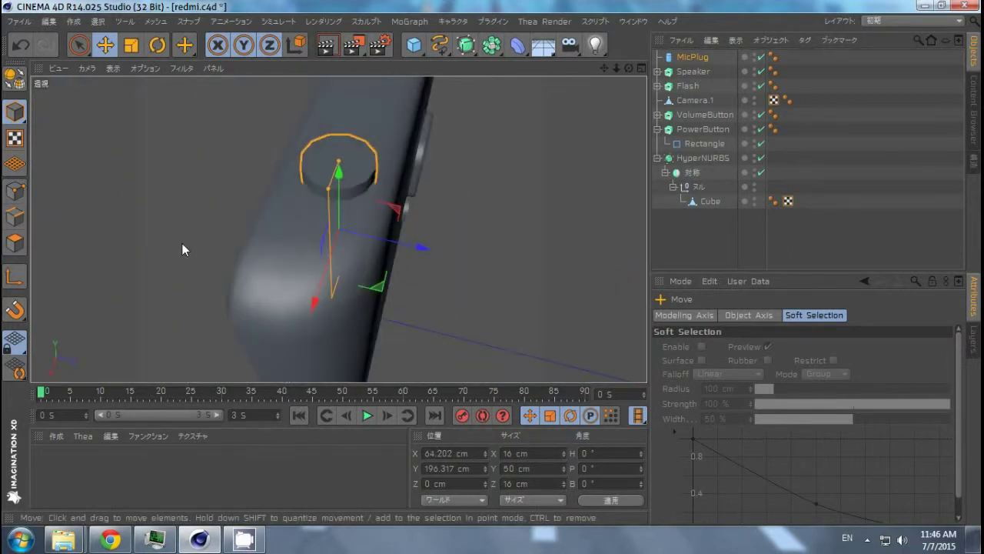
mouse_move(415, 244)
mouse_down()
mouse_move(400, 244)
mouse_move(240, 86)
mouse_move(445, 247)
mouse_move(477, 166)
mouse_up()
click(385, 214)
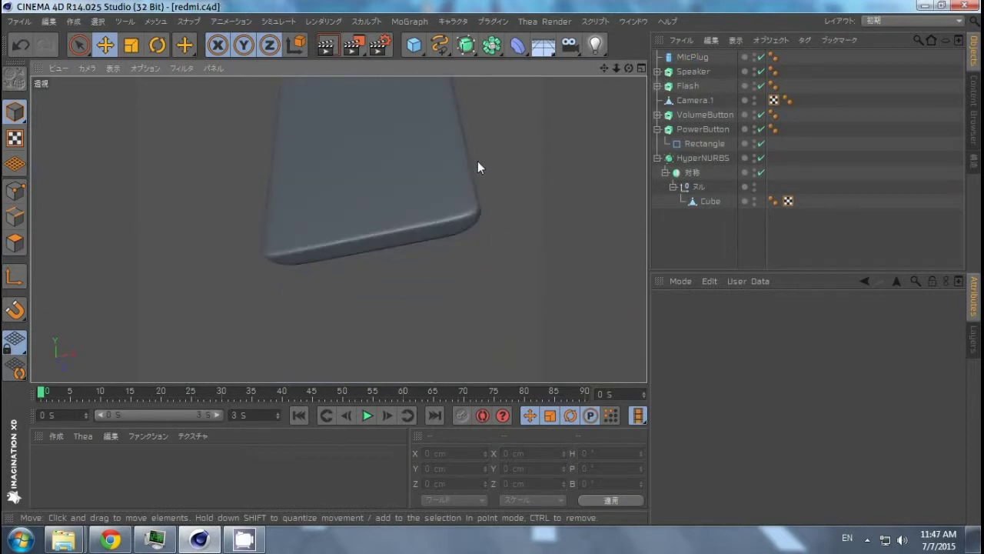
Step: Duplicate the VolumeButton extrude, rotate the copy -90° to lie flat, and rename it Display
click(658, 129)
click(705, 114)
ctrl+drag(705, 114, 698, 107)
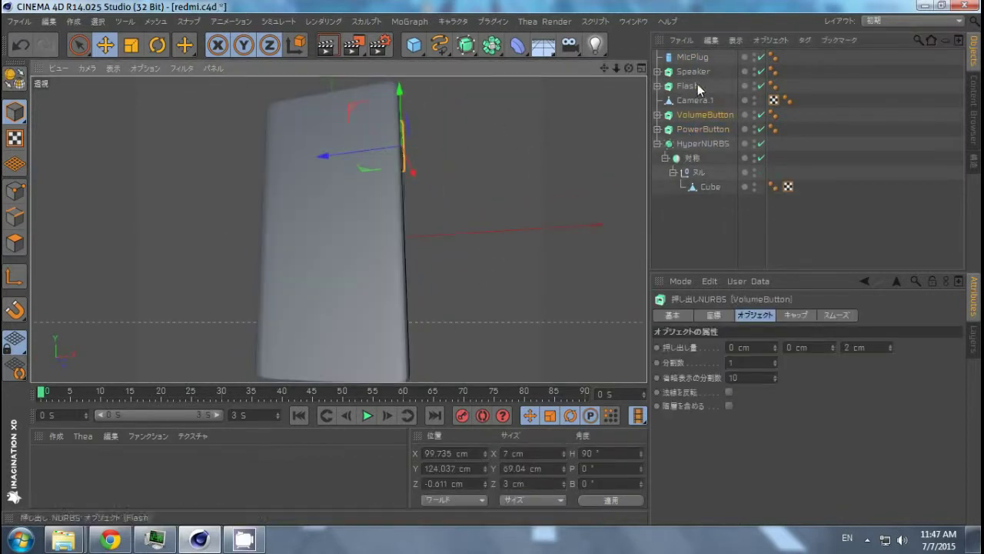
key(F4)
scroll(468, 224, up, 5)
key(r)
drag(531, 310, 412, 323)
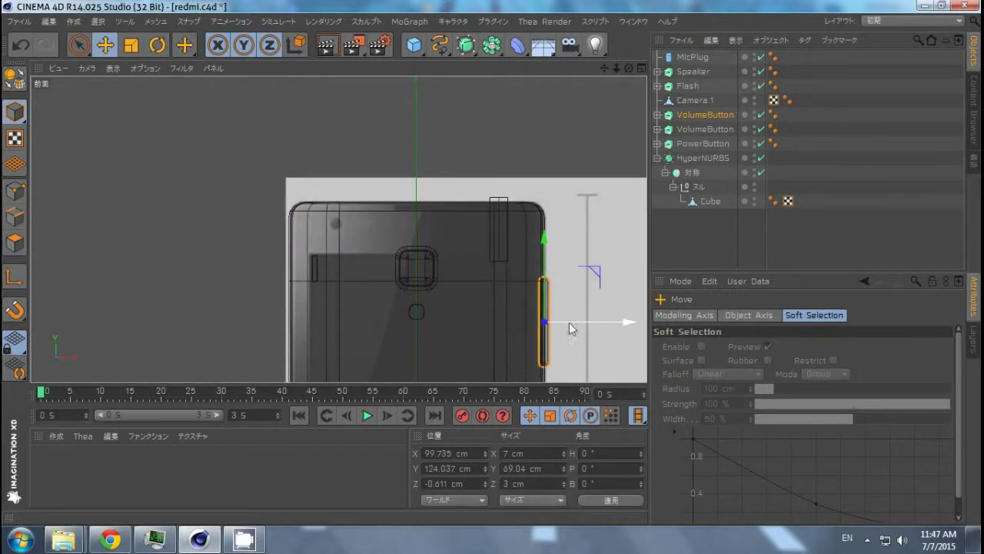
double_click(705, 115)
text(Display)
key(Return)
Step: Widen the Display rectangle to 164 cm and set the Display's Y position to 0
click(658, 114)
click(705, 129)
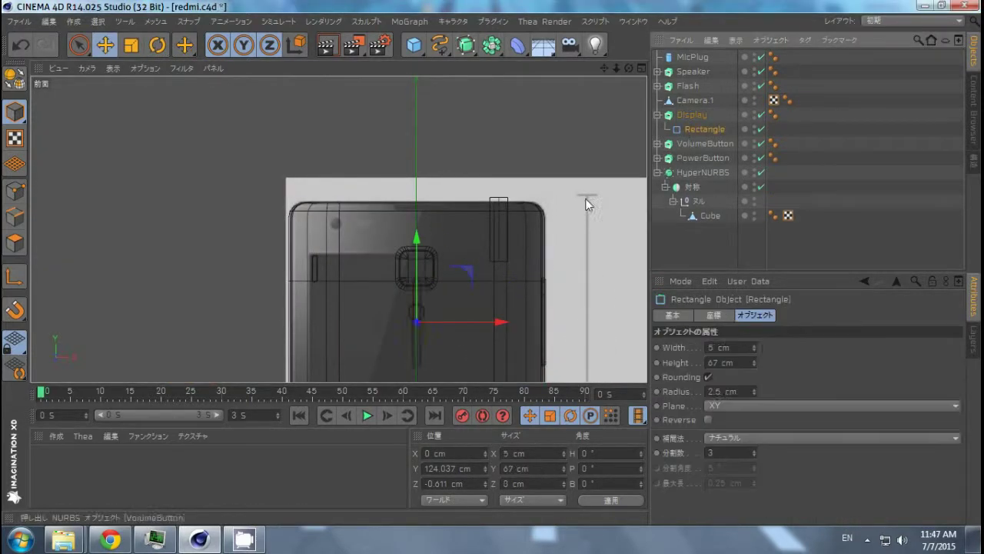
drag(754, 363, 755, 347)
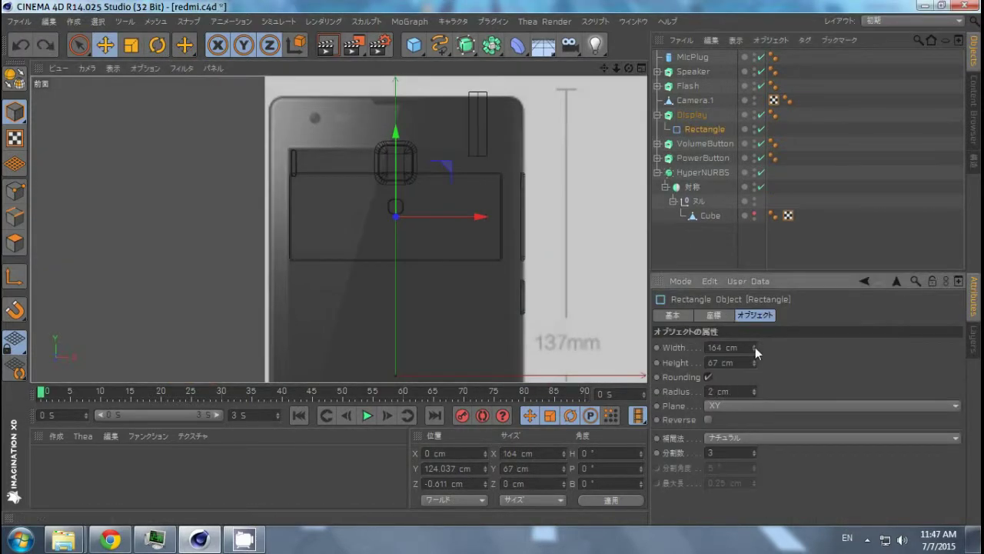
scroll(462, 231, down, 2)
click(374, 231)
click(452, 468)
text(0)
key(Return)
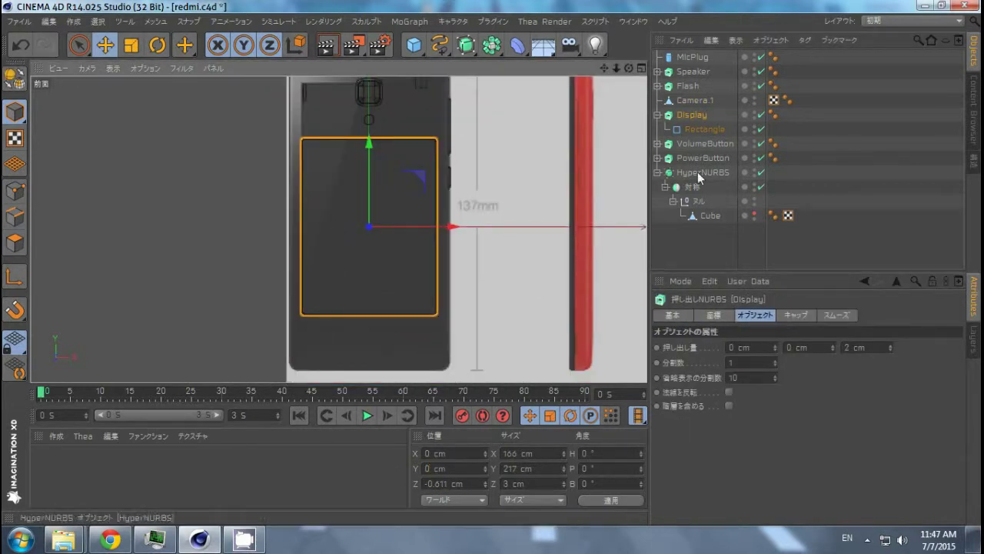
Step: Raise the rectangle's height to 294 cm and nudge the Display down over the screen
click(704, 129)
scroll(338, 228, up, 5)
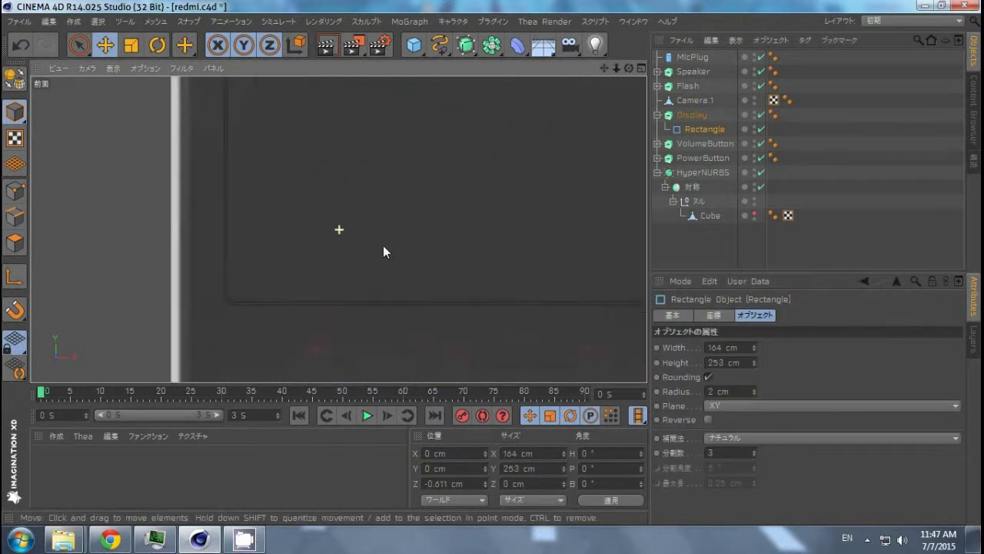
scroll(339, 228, down, 4)
click(340, 255)
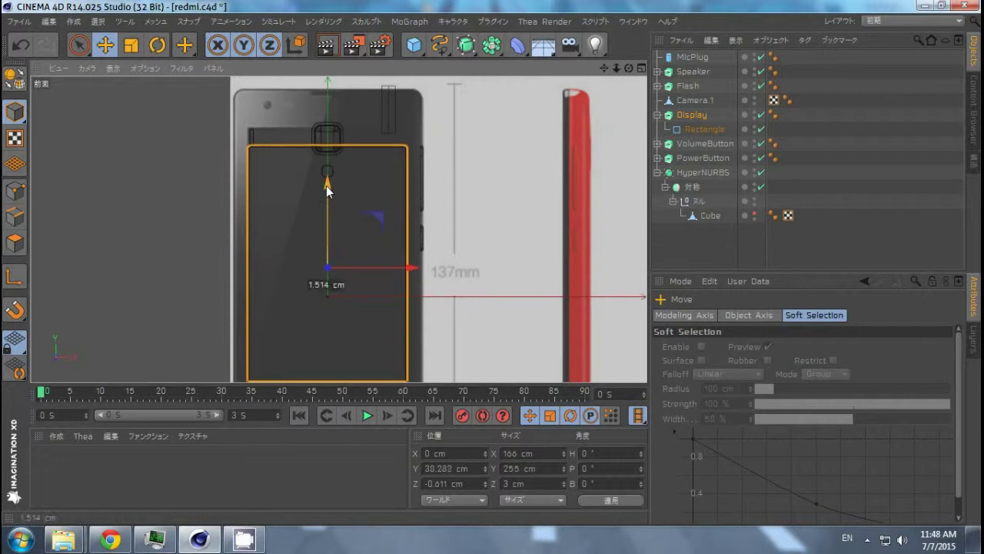
click(326, 186)
alt+middle_drag(350, 227, 371, 185)
scroll(370, 185, up, 3)
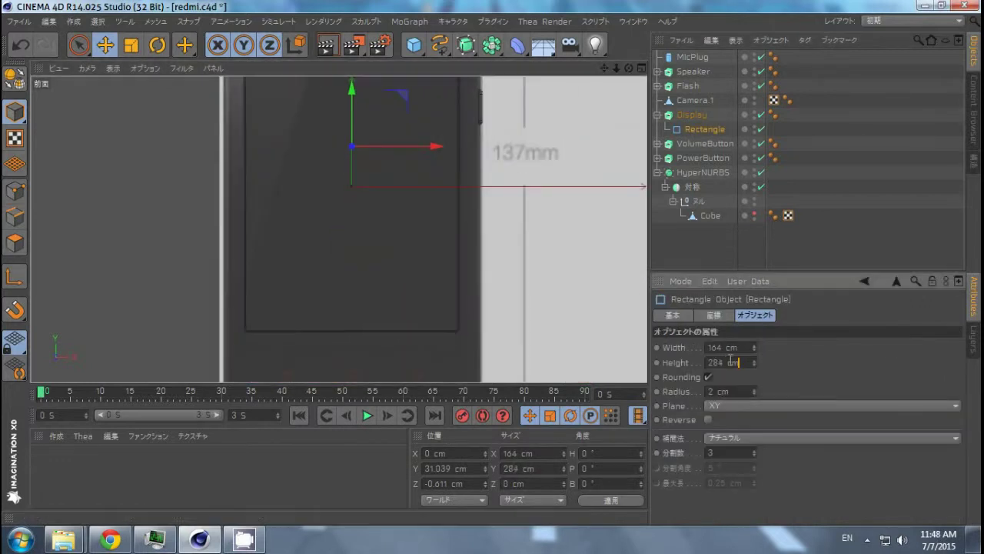
scroll(371, 186, down, 1)
click(692, 114)
drag(347, 87, 347, 92)
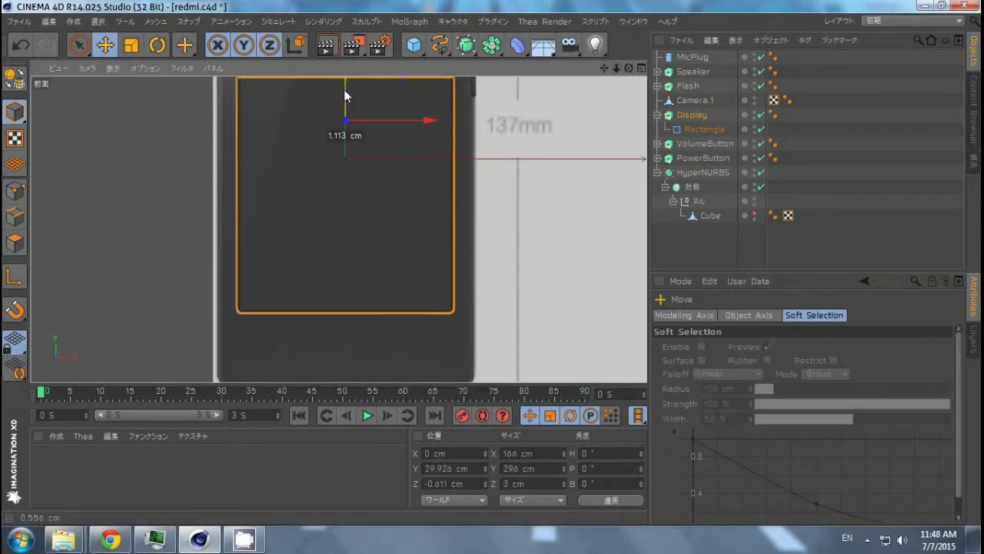
scroll(344, 296, up, 3)
drag(309, 335, 309, 343)
Step: Give the rectangle a 1 cm corner radius and set the Display's end cap to Cap
click(701, 128)
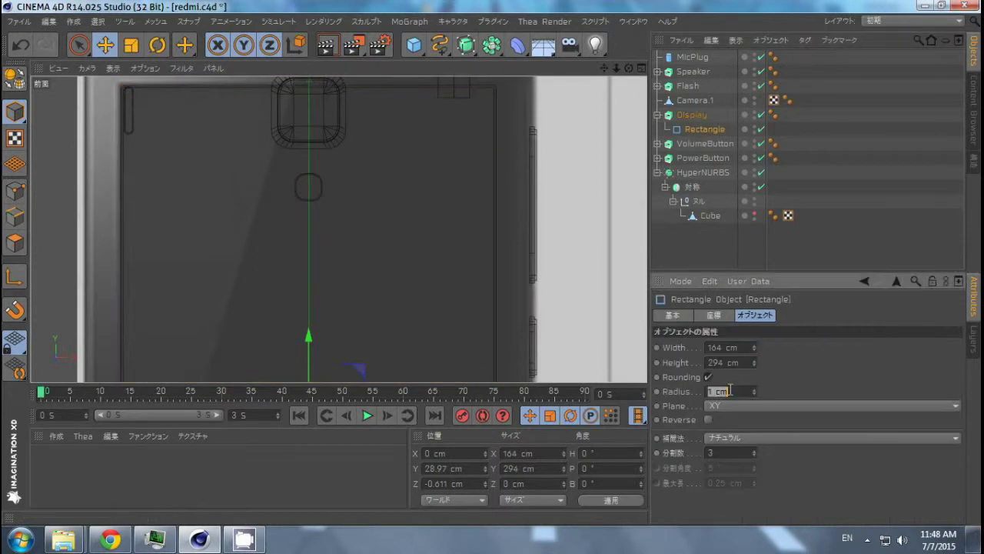
key(F1)
click(225, 154)
mouse_move(226, 154)
alt+mouse_down()
mouse_move(439, 245)
mouse_move(407, 239)
mouse_move(696, 114)
alt+mouse_up()
click(385, 257)
click(696, 114)
click(766, 390)
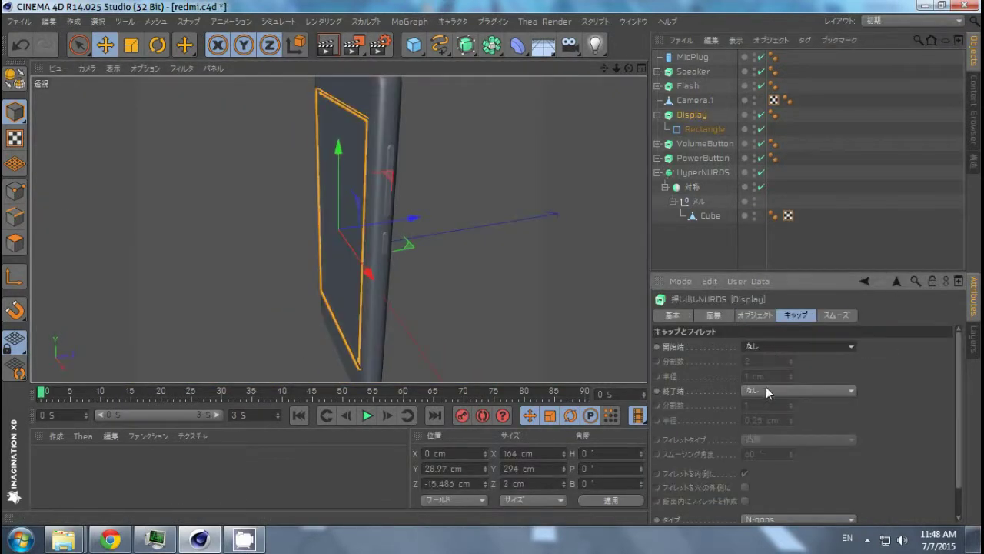
click(766, 401)
Step: Orbit back to a front view of the phone and deselect the Display
alt+drag(472, 243, 456, 313)
mouse_move(585, 231)
alt+mouse_down()
mouse_move(548, 292)
mouse_move(400, 285)
mouse_move(358, 252)
mouse_move(371, 165)
alt+mouse_up()
click(377, 259)
scroll(405, 289, up, 3)
scroll(426, 159, up, 2)
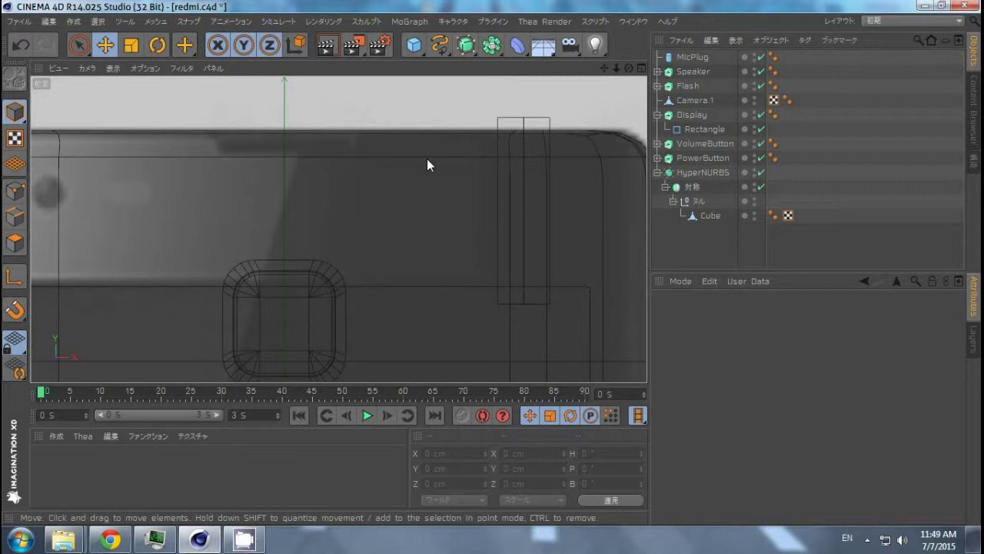
Step: Add a cube, scale it down, and move it onto the phone's top edge
click(413, 45)
key(F4)
key(t)
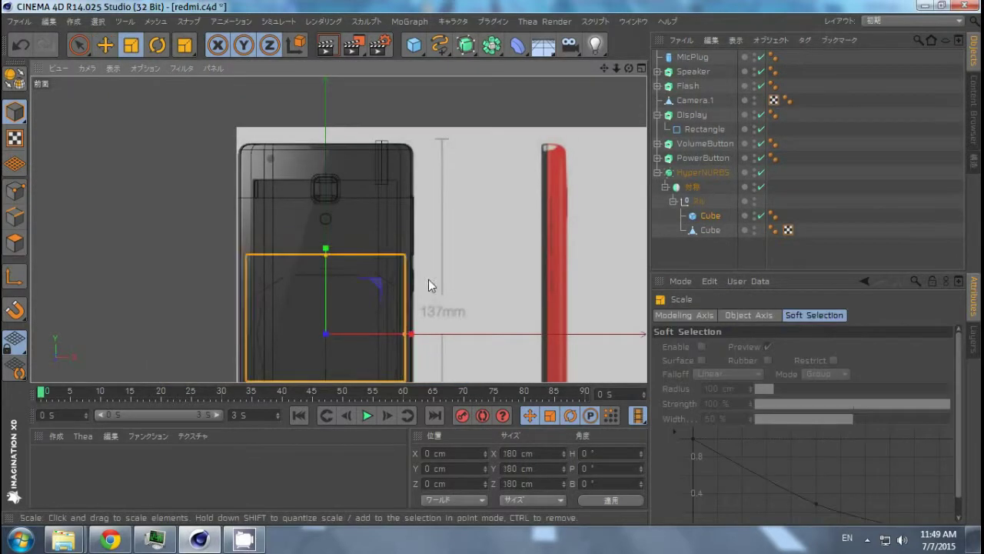
scroll(463, 144, down, 1)
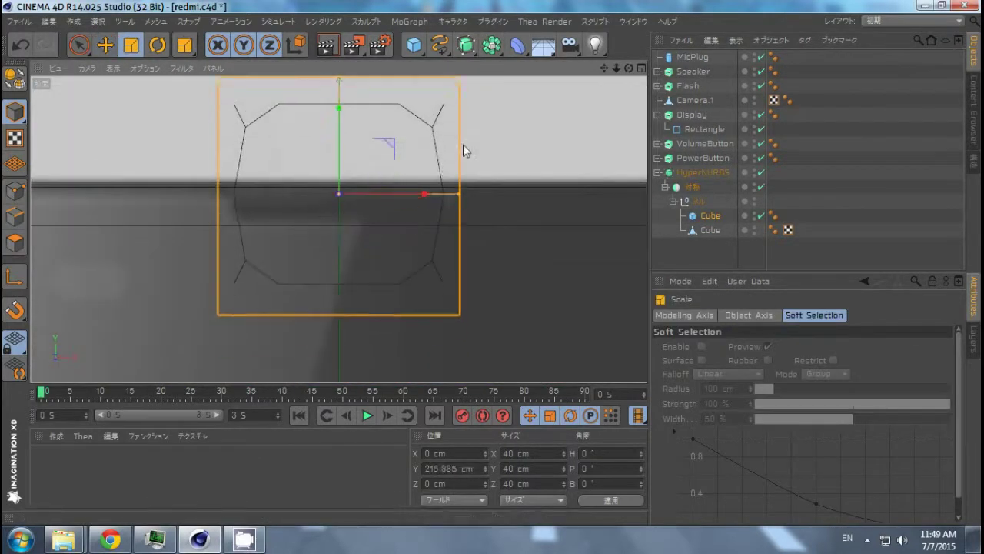
scroll(234, 243, down, 2)
drag(332, 124, 334, 133)
Step: Make the cube editable and pull its right-side points outward to taper it
key(9)
key(c)
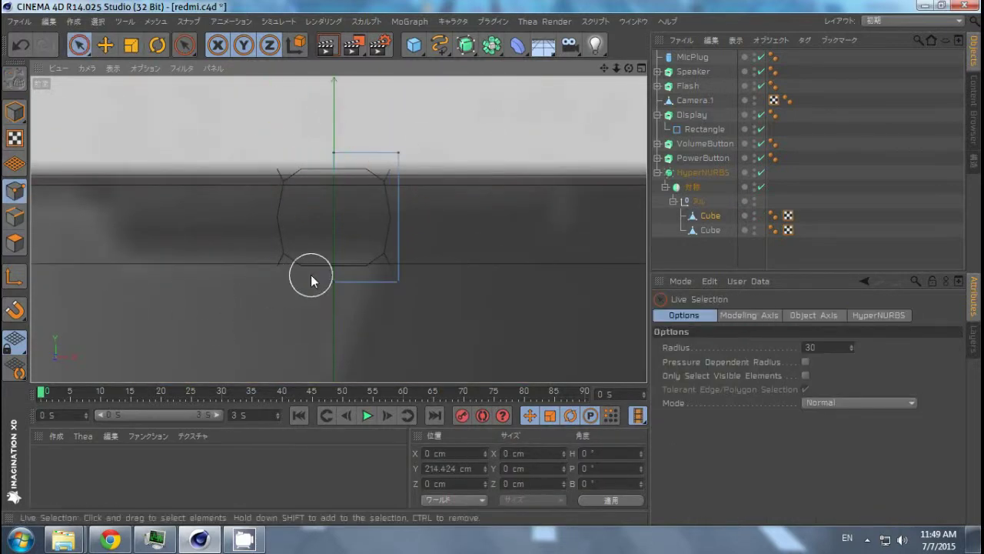
drag(377, 189, 402, 243)
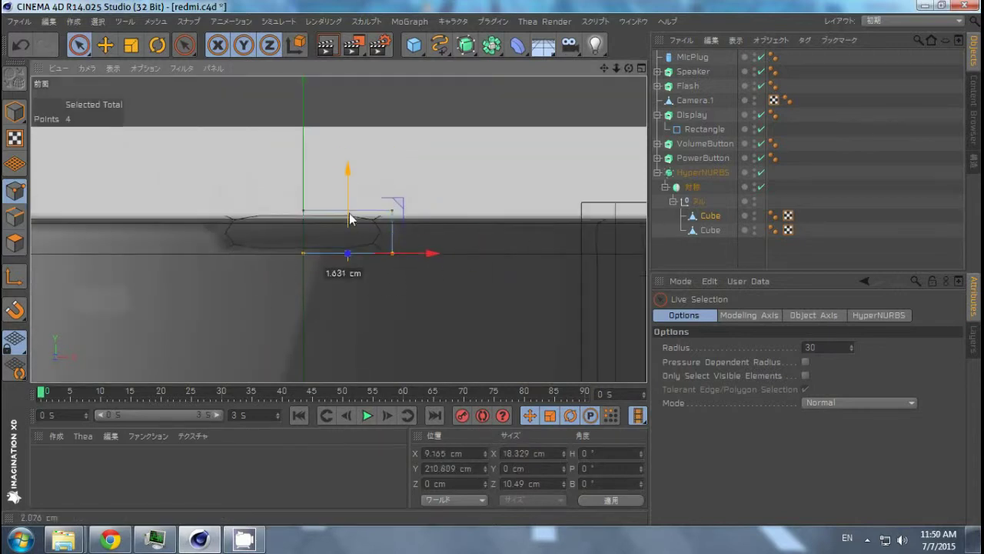
scroll(312, 218, up, 3)
click(457, 253)
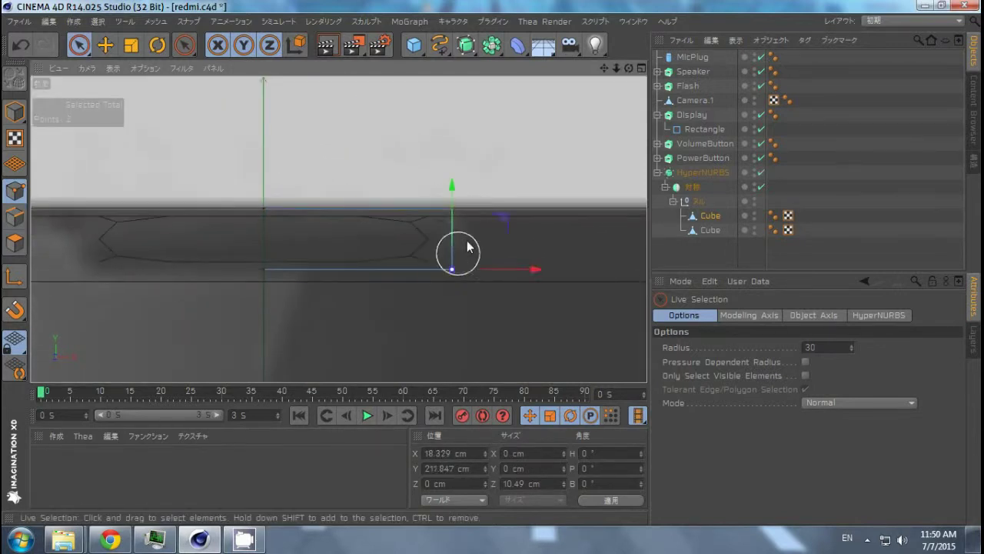
drag(500, 209, 520, 216)
Step: Add a knife cut across the piece and slide the cut's points to the right
key(k)
key(F1)
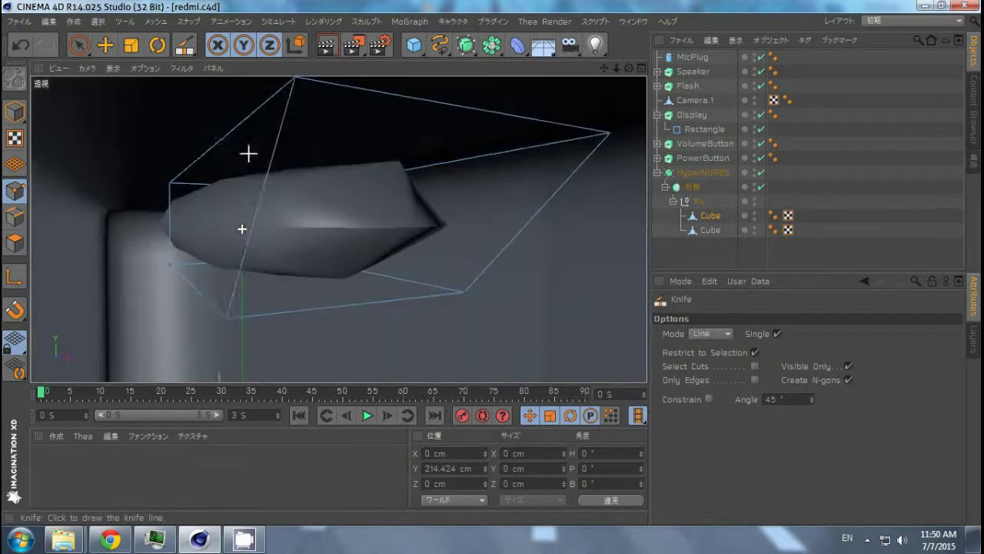
alt+drag(221, 312, 447, 280)
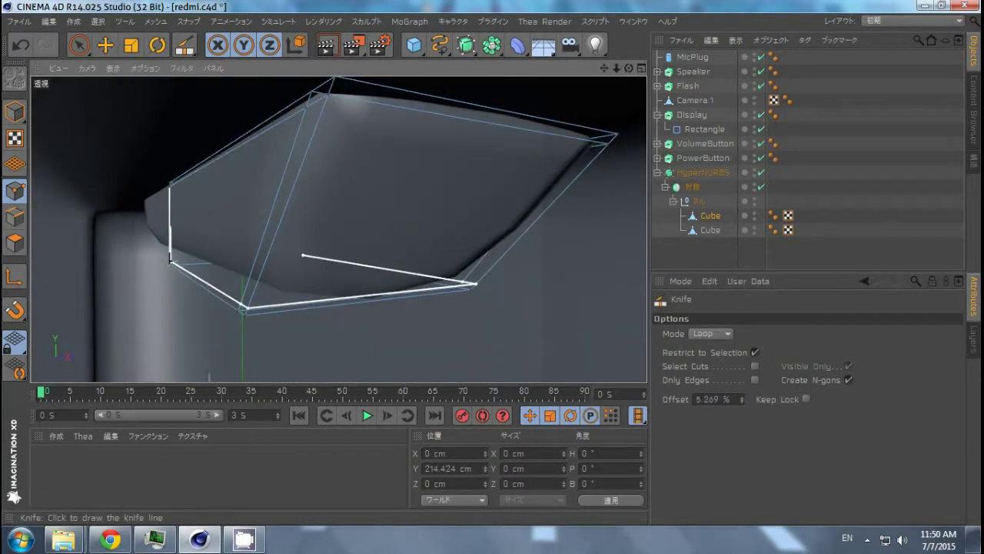
key(space)
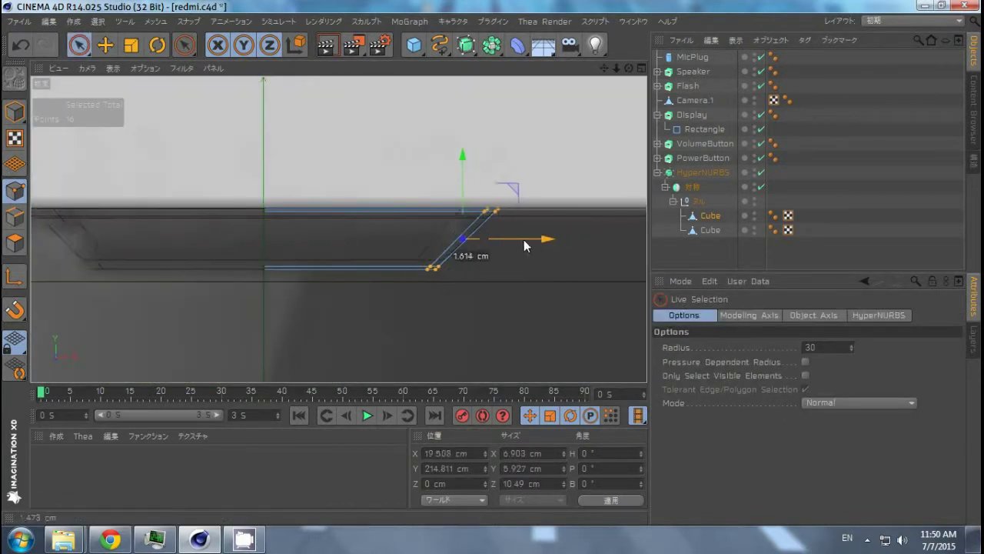
alt+drag(504, 243, 330, 196)
key(e)
mouse_move(268, 247)
alt+mouse_down()
mouse_move(458, 263)
mouse_move(539, 232)
alt+mouse_up()
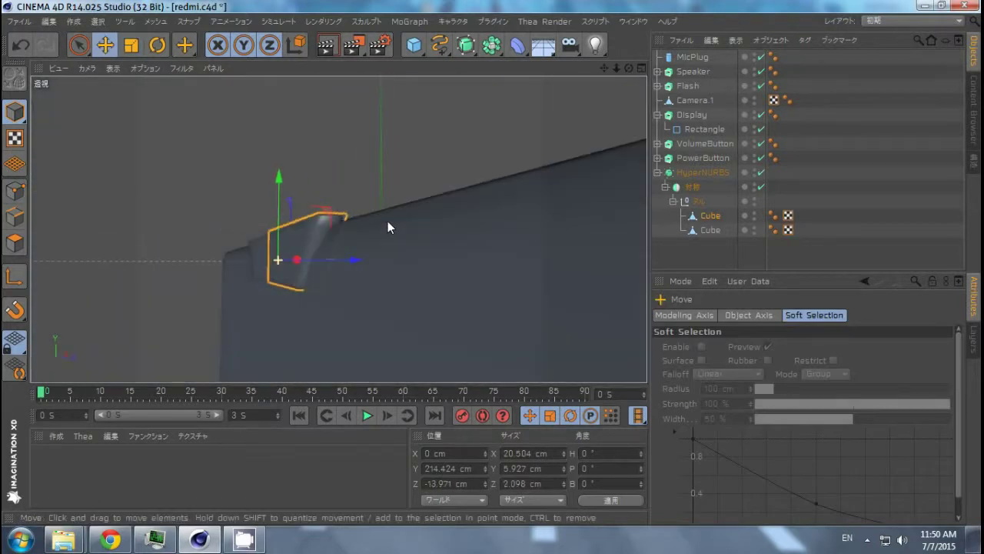
Step: Cut a new knife loop near the phone body's top edge
middle_click(387, 221)
middle_click(389, 281)
key(k)
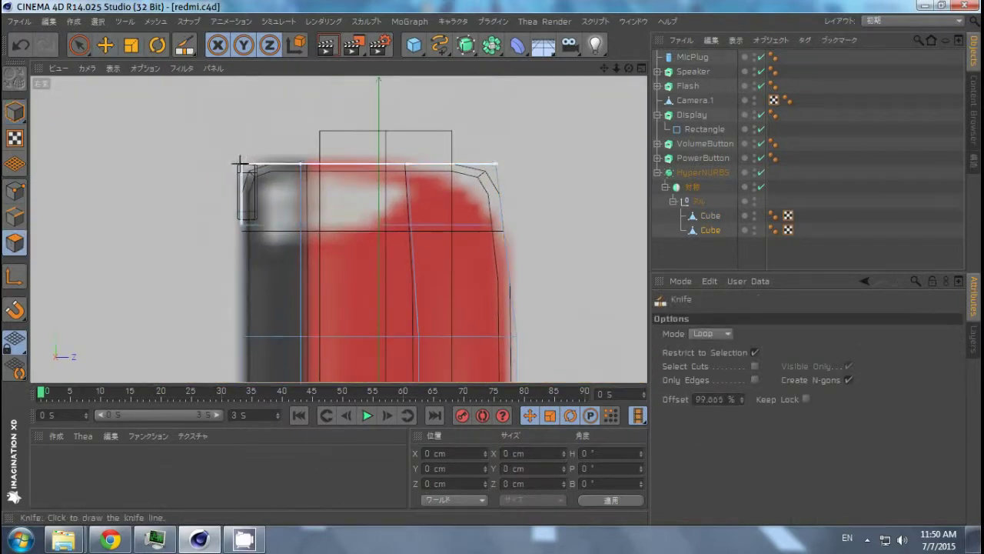
click(240, 163)
key(F1)
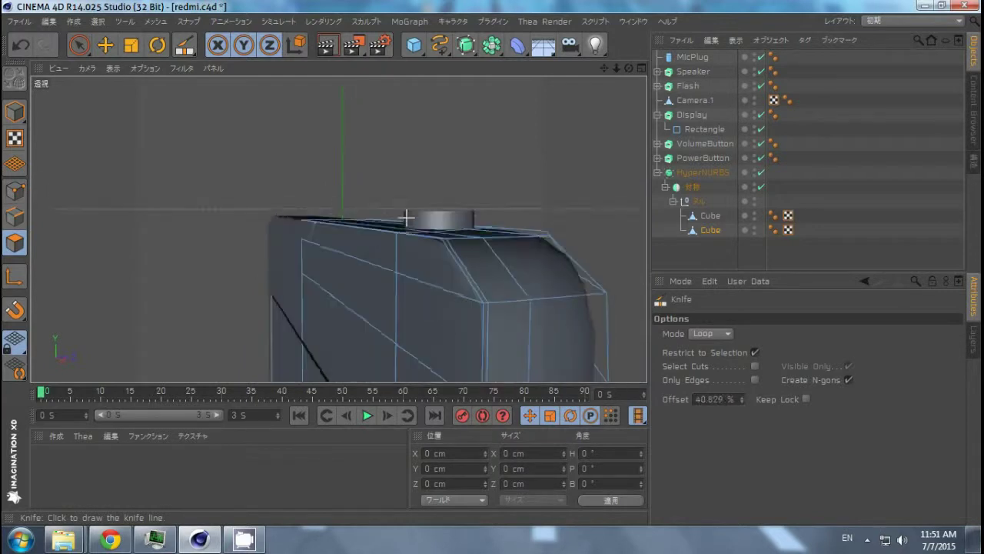
click(853, 241)
Step: Select a vertical strip of front-face polygons along the phone body's top corner
alt+drag(492, 263, 123, 231)
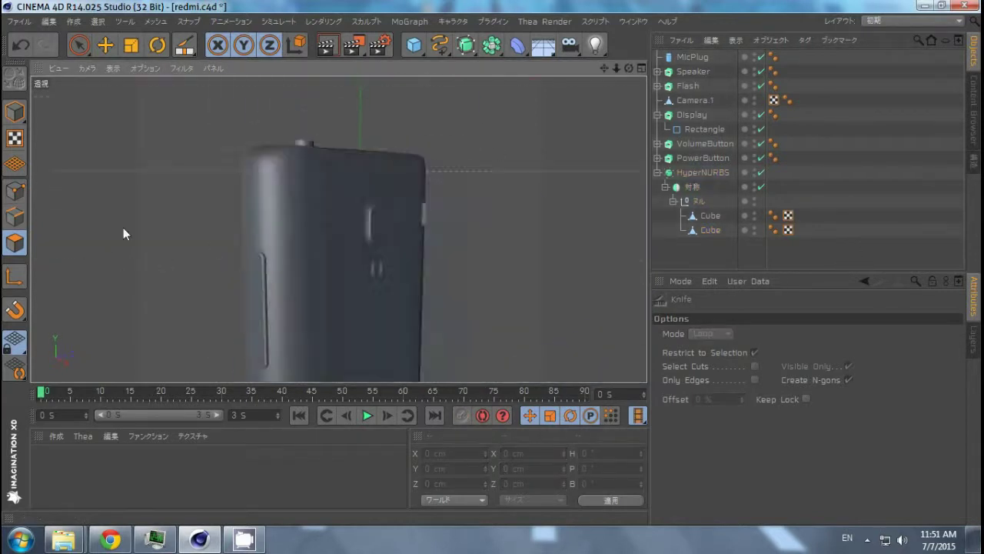
click(437, 174)
key(e)
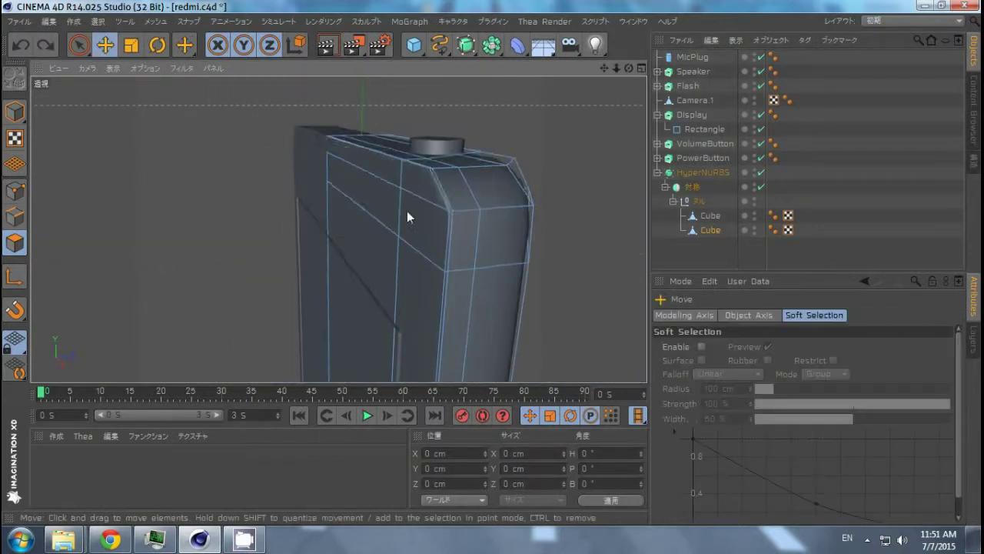
alt+drag(406, 211, 322, 223)
shift+click(438, 210)
alt+right_drag(438, 210, 428, 61)
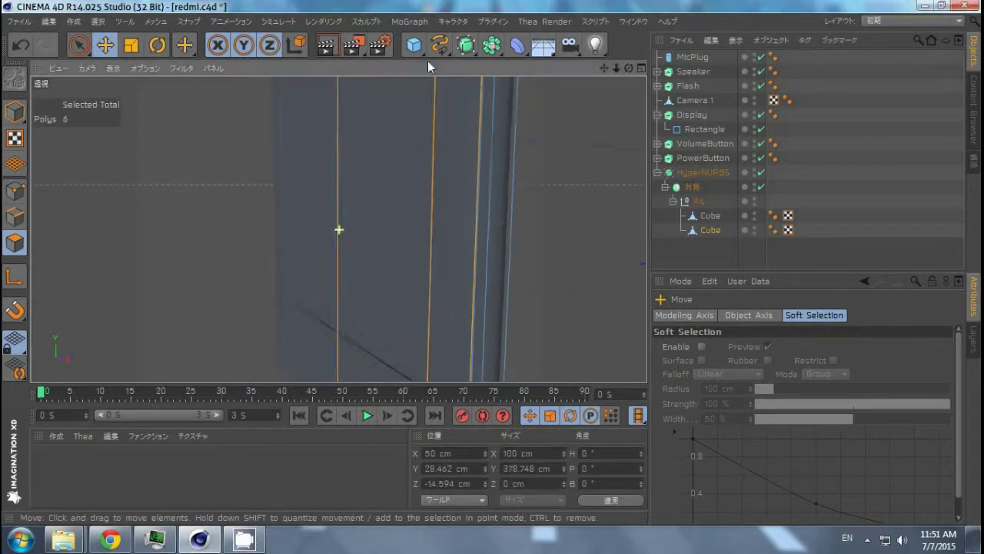
scroll(493, 268, down, 5)
Step: Inset the ten-polygon strip slightly and extrude it 0.4 cm
key(i)
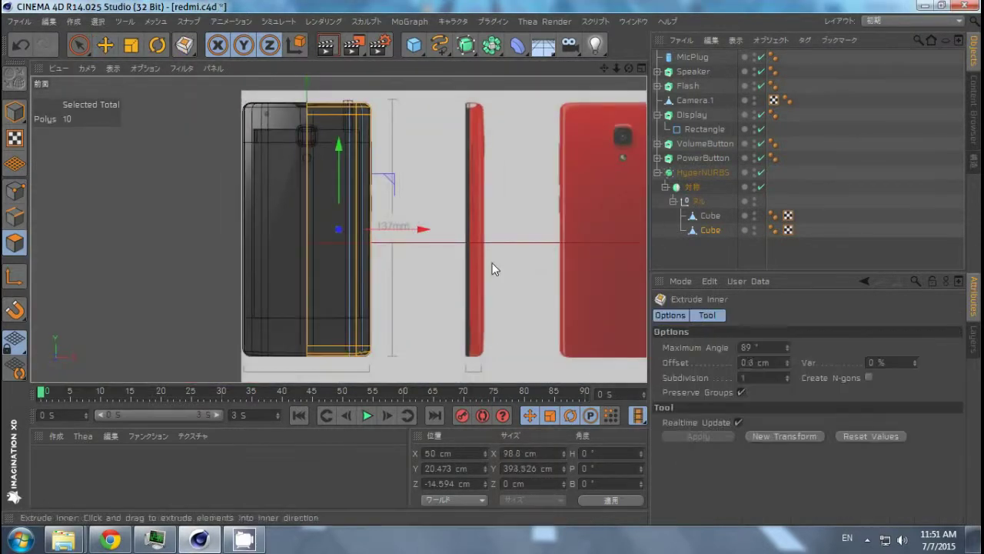
scroll(492, 266, up, 5)
drag(454, 164, 493, 384)
key(e)
key(d)
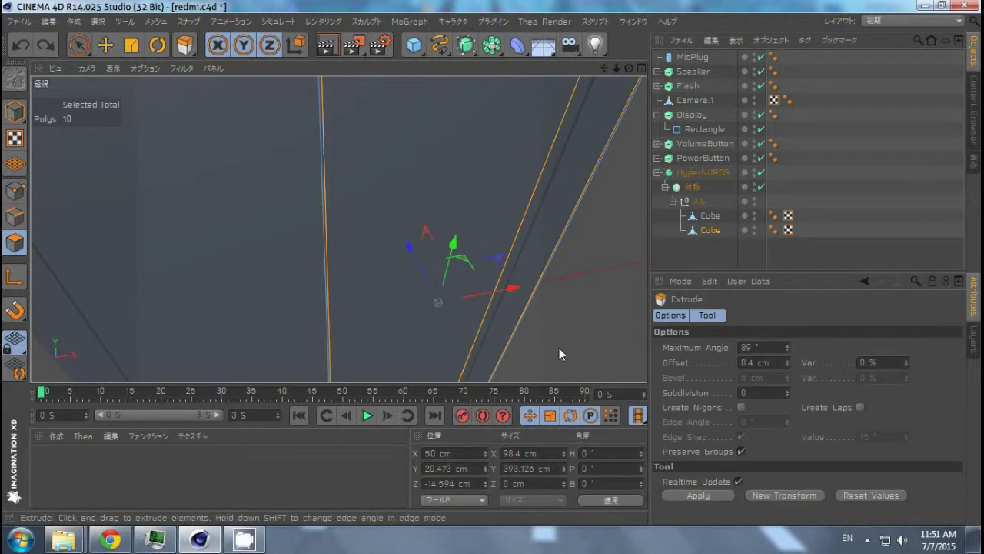
key(e)
mouse_move(560, 350)
alt+mouse_down()
mouse_move(384, 202)
mouse_move(376, 328)
mouse_move(467, 255)
mouse_move(464, 284)
mouse_move(500, 296)
mouse_move(512, 236)
mouse_move(535, 222)
mouse_move(341, 231)
mouse_move(338, 147)
mouse_move(492, 223)
mouse_move(564, 284)
mouse_move(281, 153)
mouse_move(407, 187)
mouse_move(393, 156)
mouse_move(408, 241)
mouse_move(222, 268)
mouse_move(539, 239)
alt+mouse_up()
Step: Move the strip's corner point into place, then reselect the ten-polygon strip
click(466, 282)
click(814, 238)
mouse_move(327, 259)
alt+mouse_down()
mouse_move(558, 237)
mouse_move(315, 200)
mouse_move(319, 168)
alt+mouse_up()
click(314, 200)
click(323, 170)
click(324, 171)
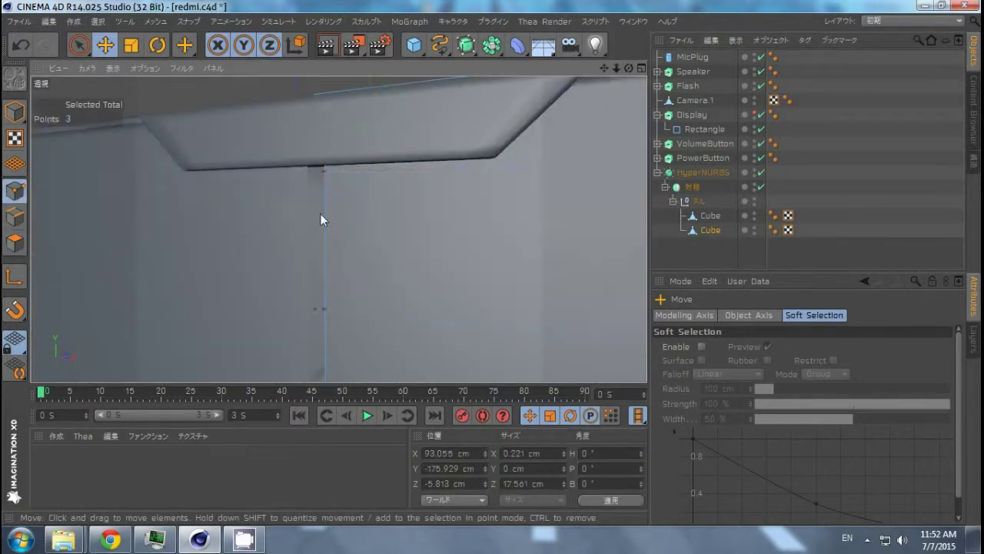
mouse_move(320, 213)
alt+mouse_down()
mouse_move(609, 210)
mouse_move(287, 223)
mouse_move(372, 216)
mouse_move(378, 280)
mouse_move(336, 352)
mouse_move(448, 238)
alt+mouse_up()
click(450, 251)
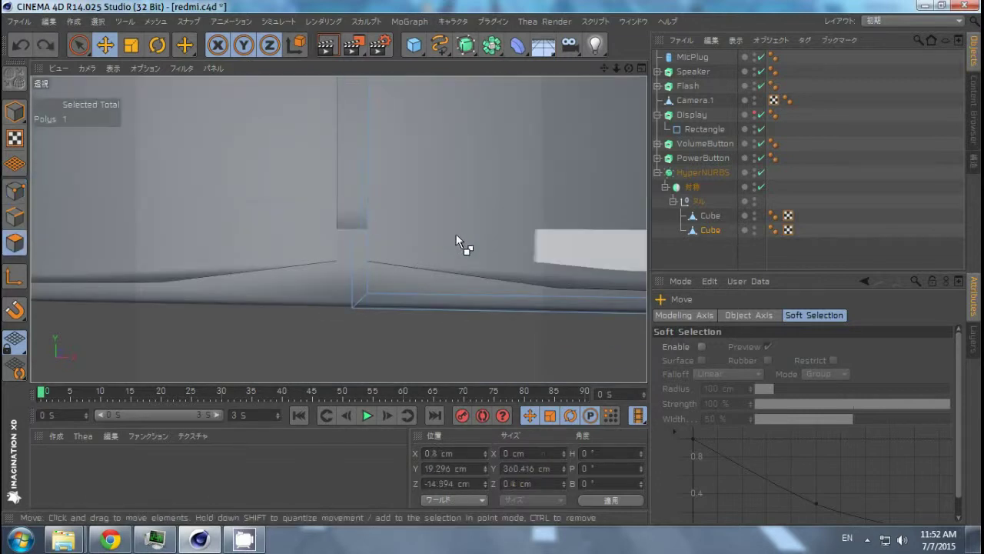
Step: Select four points along the phone body's edge and scale them to X 0 cm
key(s)
alt+drag(428, 236, 476, 219)
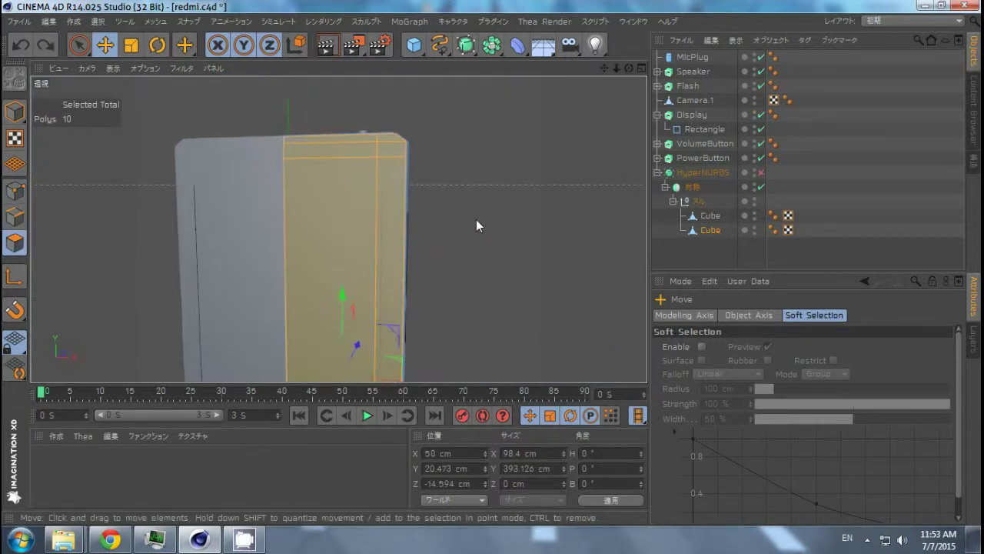
mouse_move(476, 219)
alt+right_down()
mouse_move(315, 258)
mouse_move(448, 195)
mouse_move(320, 185)
mouse_move(303, 139)
alt+right_up()
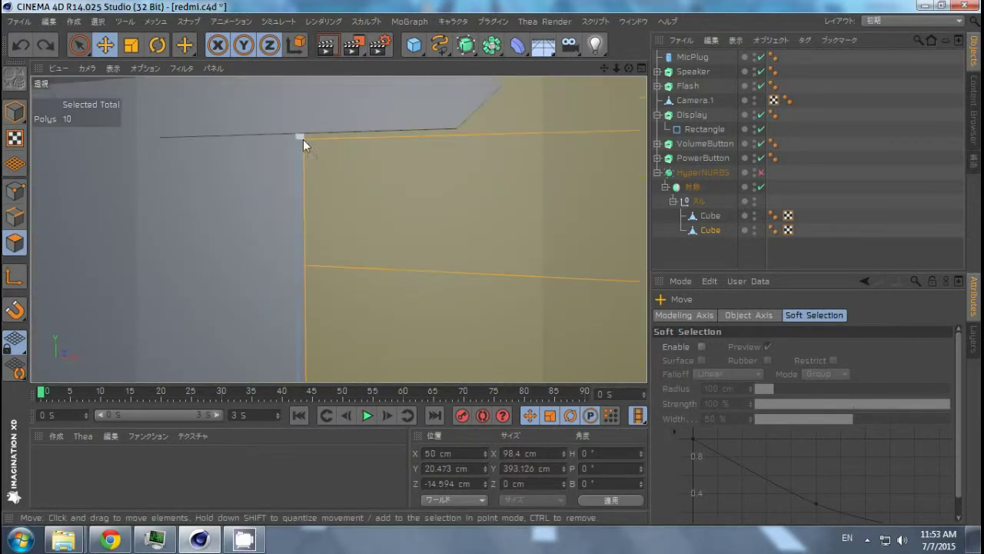
shift+click(303, 306)
key(s)
alt+right_drag(313, 319, 396, 300)
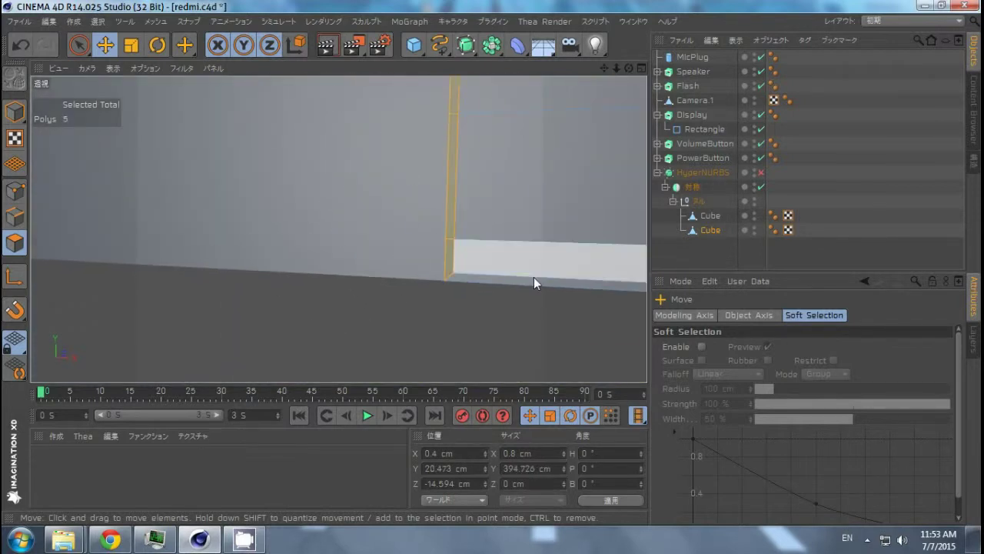
shift+click(457, 114)
key(s)
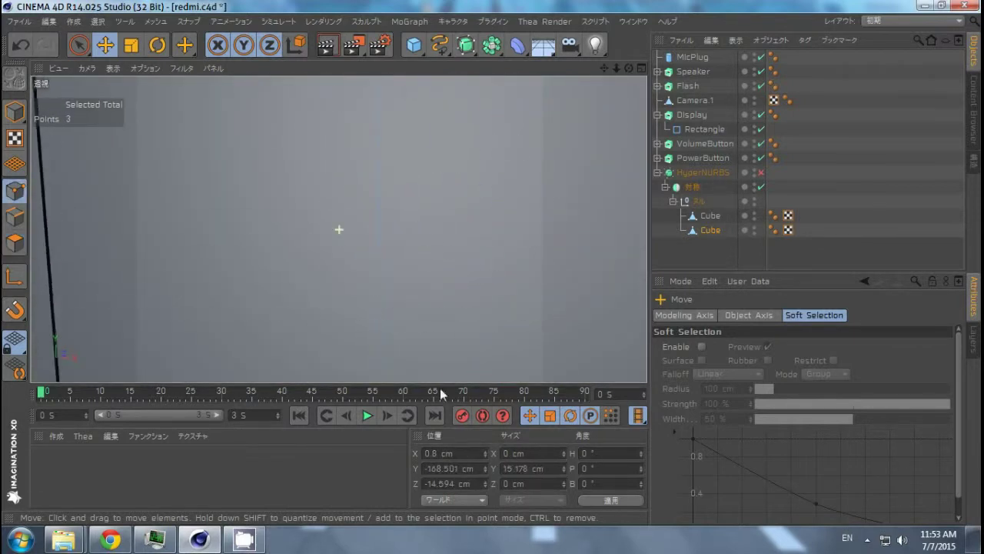
shift+click(368, 119)
text(s)
text(0)
key(Return)
Step: Switch to the Extrude tool and polygon mode while reviewing the phone's edge and bottom
scroll(457, 286, down, 3)
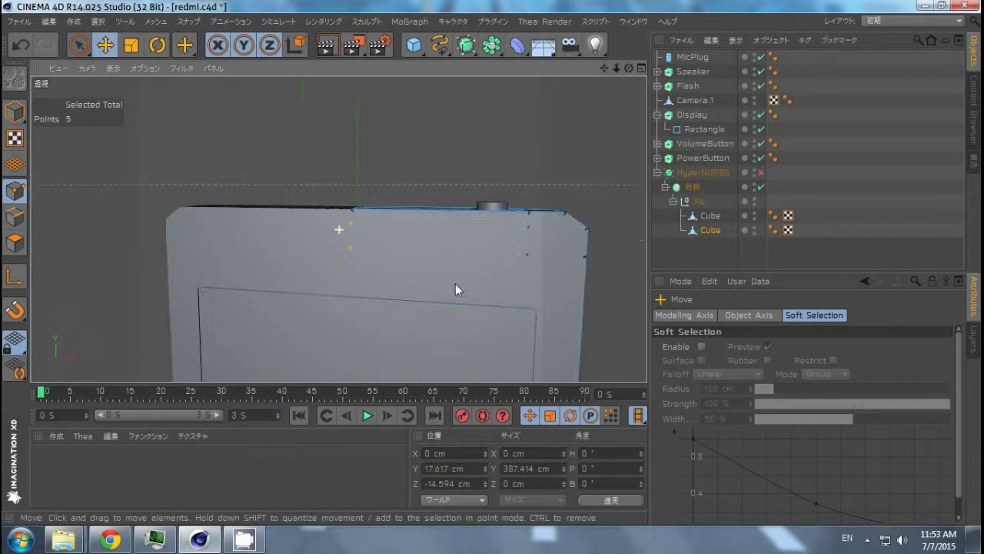
alt+drag(456, 287, 3, 265)
mouse_move(407, 160)
alt+mouse_down()
mouse_move(486, 239)
mouse_move(405, 222)
mouse_move(492, 314)
alt+mouse_up()
key(d)
mouse_move(196, 188)
alt+mouse_down()
mouse_move(497, 276)
mouse_move(391, 261)
mouse_move(340, 173)
mouse_move(374, 218)
mouse_move(563, 160)
mouse_move(456, 203)
mouse_move(303, 209)
mouse_move(390, 168)
mouse_move(305, 171)
alt+mouse_up()
click(305, 164)
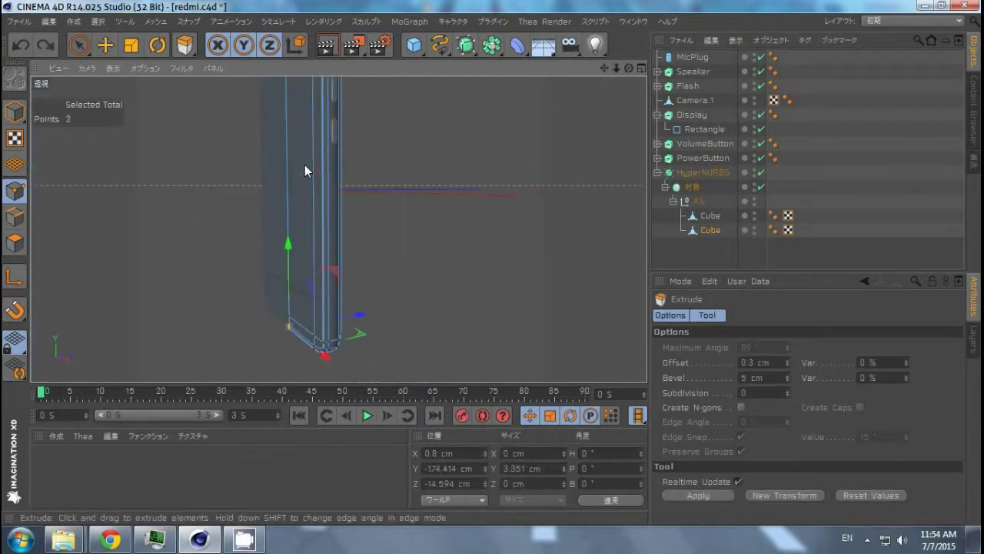
click(15, 243)
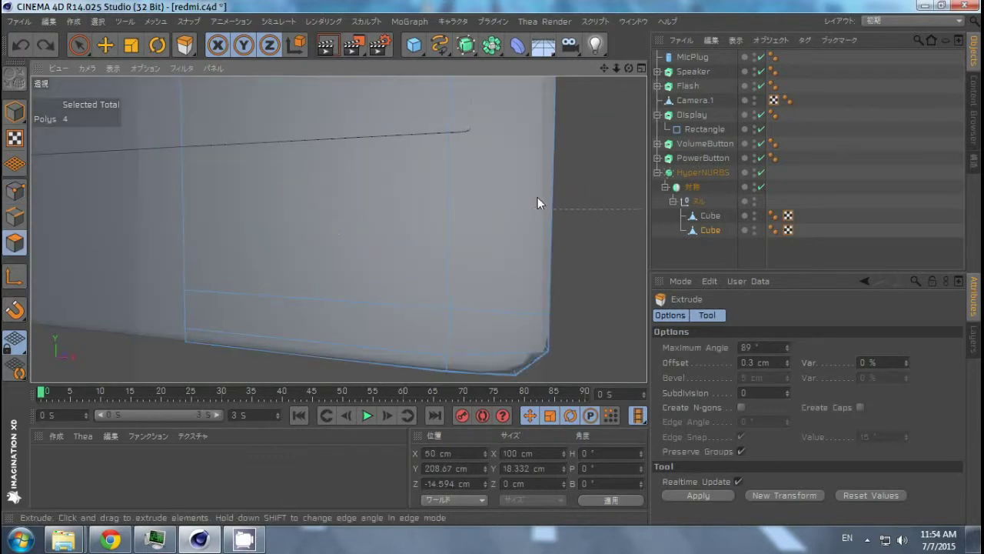
mouse_move(537, 197)
alt+mouse_down()
mouse_move(321, 120)
mouse_move(523, 196)
mouse_move(380, 270)
alt+mouse_up()
mouse_move(380, 270)
alt+right_down()
mouse_move(453, 267)
mouse_move(393, 311)
alt+right_up()
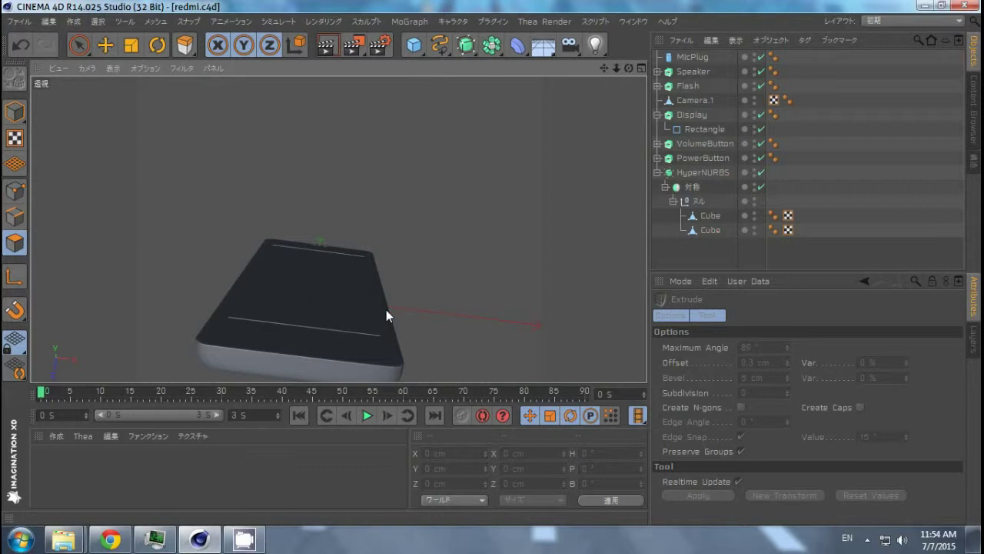
Step: Group every object into a Redmi null and copy-paste the Redmi group as a backup alongside BAK
key(ctrl+a)
key(alt+g)
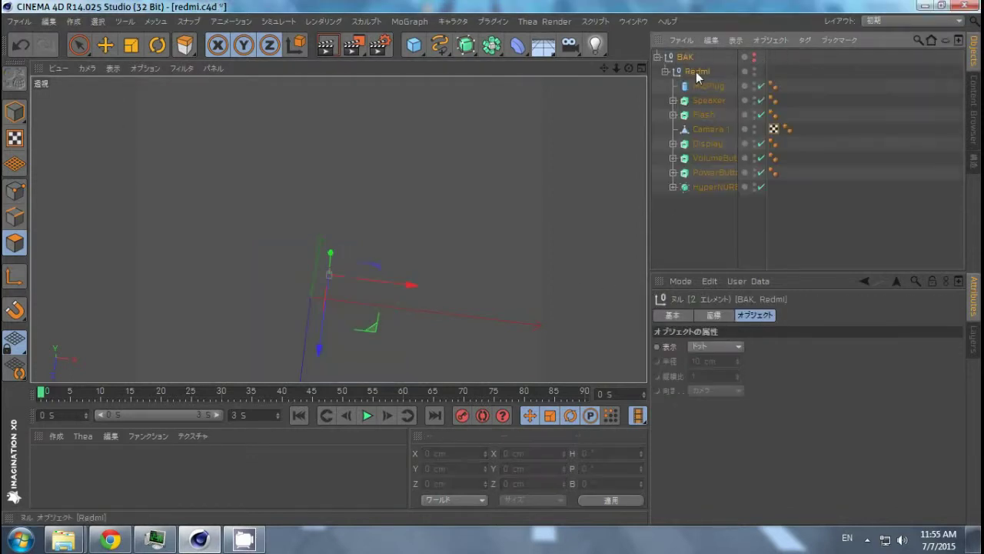
click(659, 202)
click(679, 190)
click(698, 71)
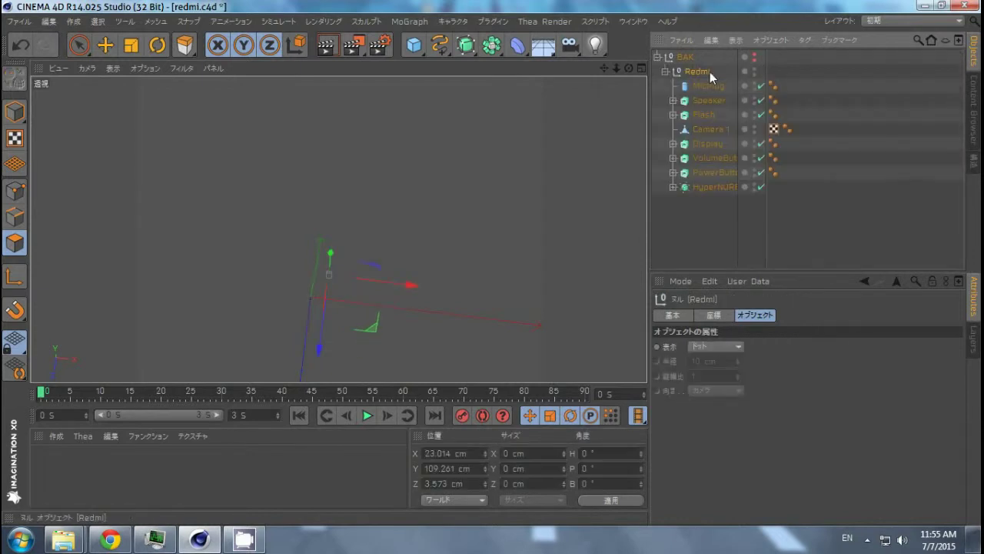
key(ctrl+c)
key(ctrl+v)
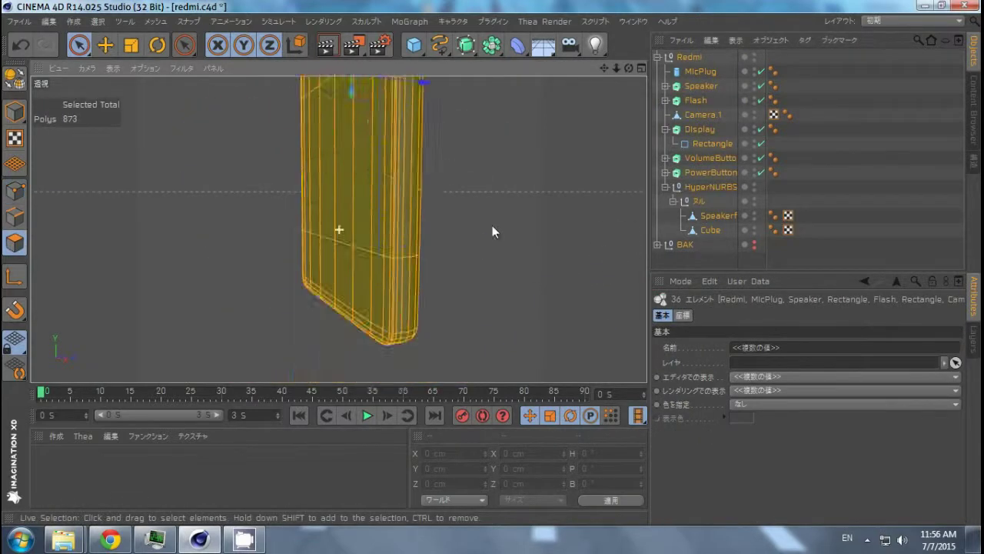
Step: Return to object mode and drag the Display object into the null under the Boole
right_click(321, 250)
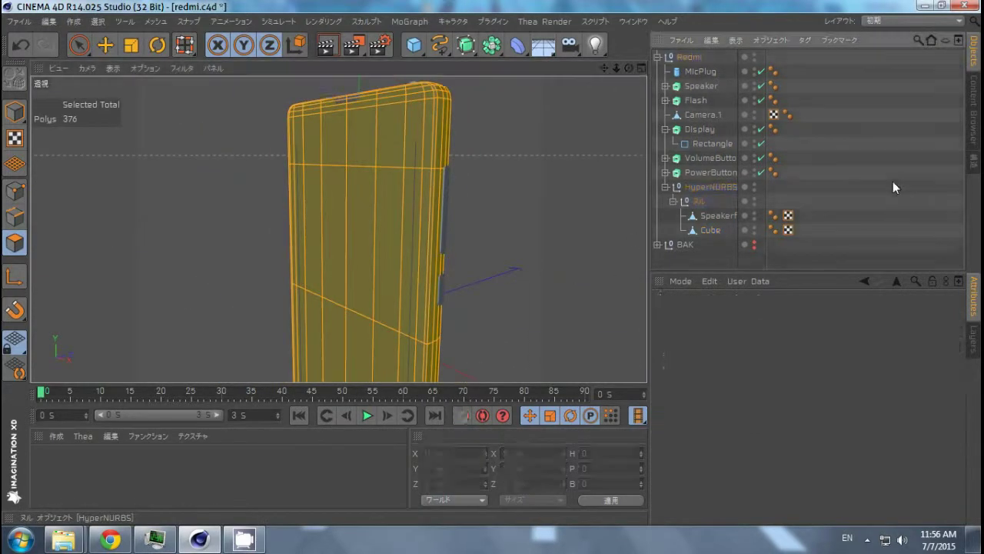
click(715, 216)
click(15, 111)
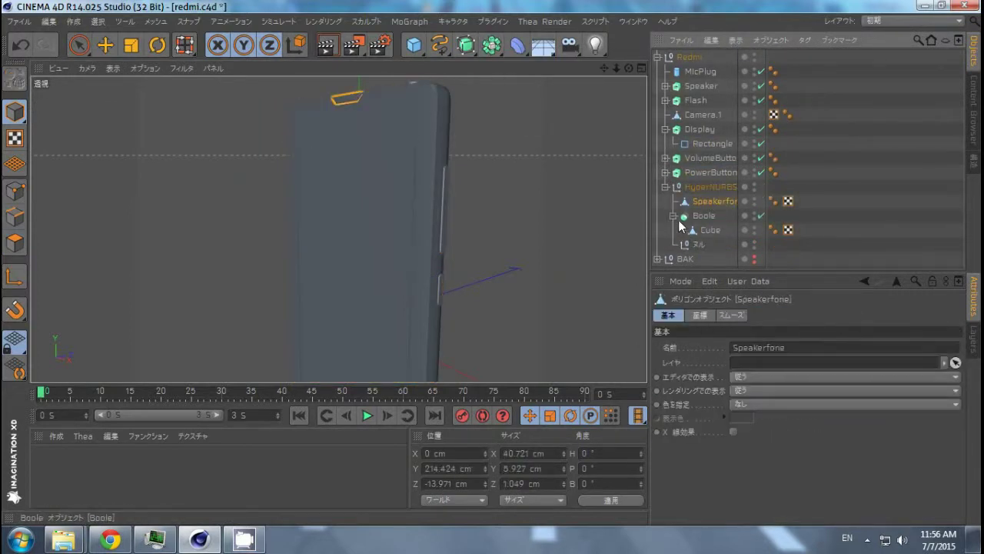
text(CORE)
click(701, 173)
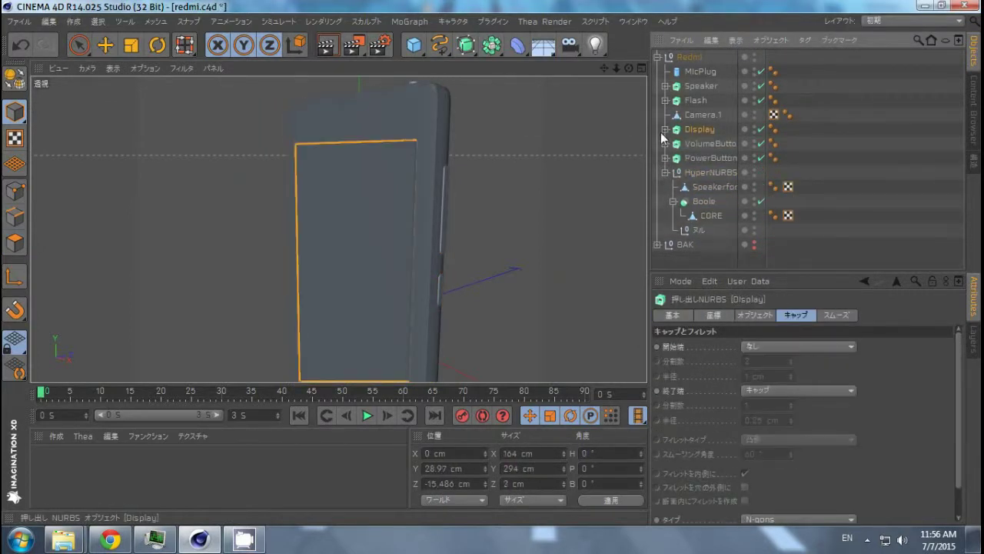
drag(661, 129, 704, 228)
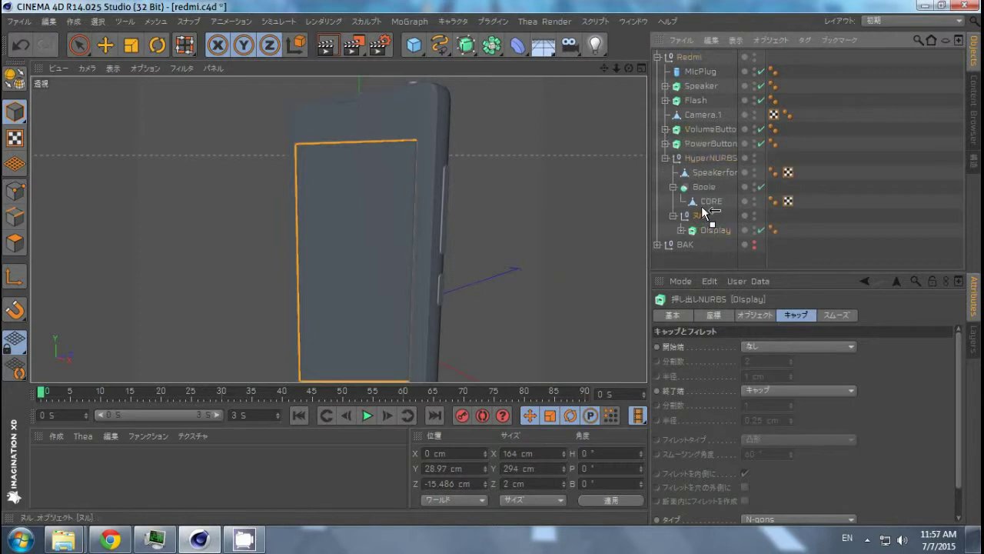
Step: Cap the start of the Display extrusion and shift the Display cutter slightly into the body
key(n)
click(539, 271)
alt+drag(518, 232, 462, 188)
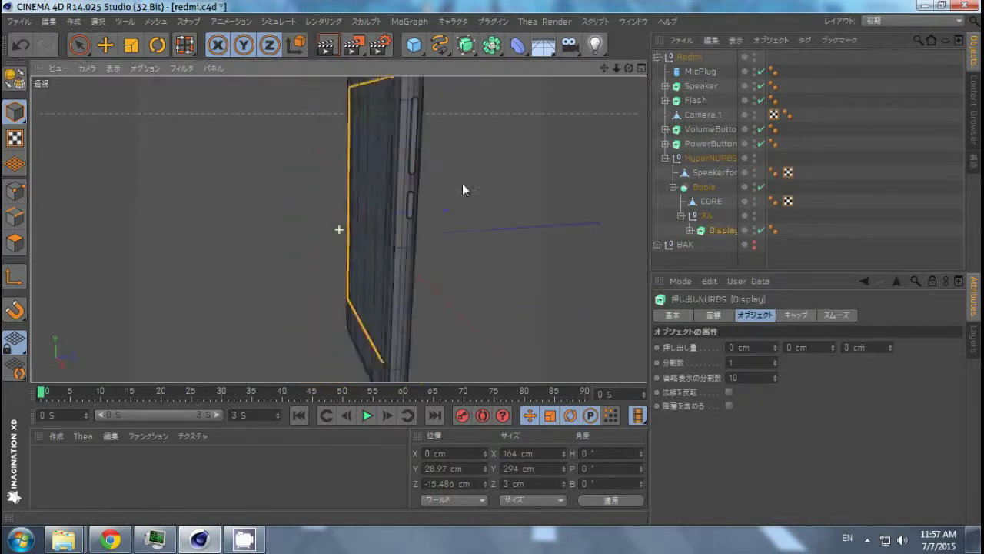
key(e)
click(723, 230)
click(795, 315)
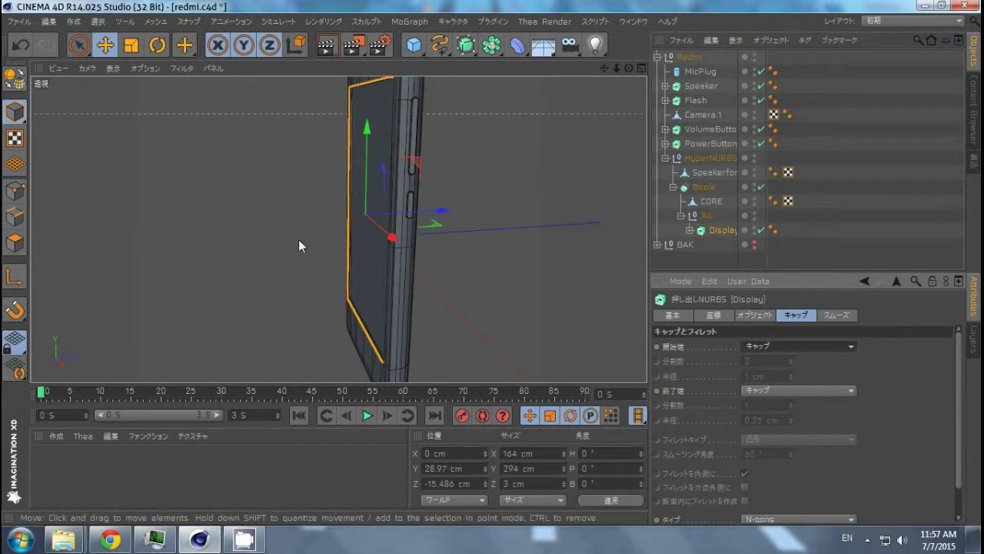
alt+drag(298, 239, 387, 94)
drag(377, 146, 413, 187)
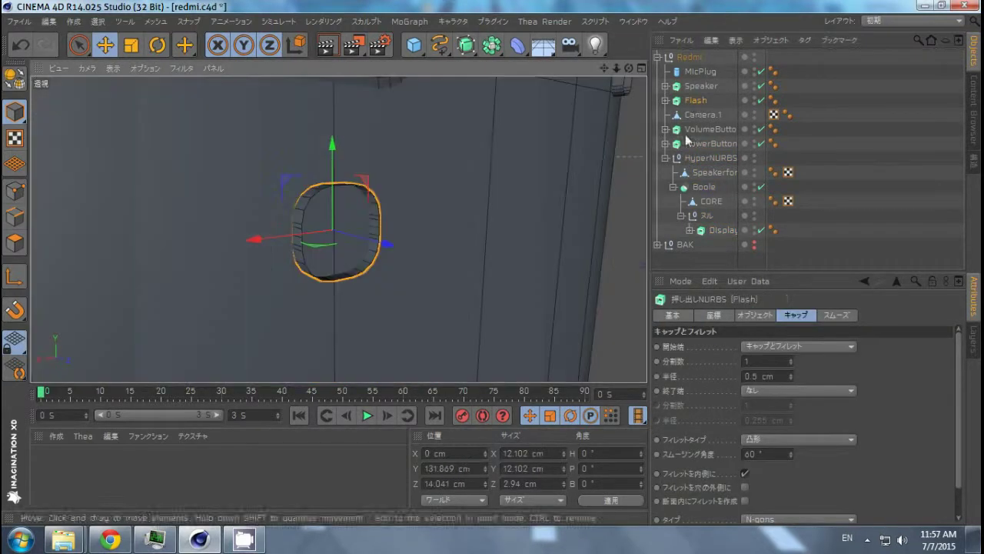
Step: Move Speaker and Flash into the Boole's cutting null alongside Display
click(709, 202)
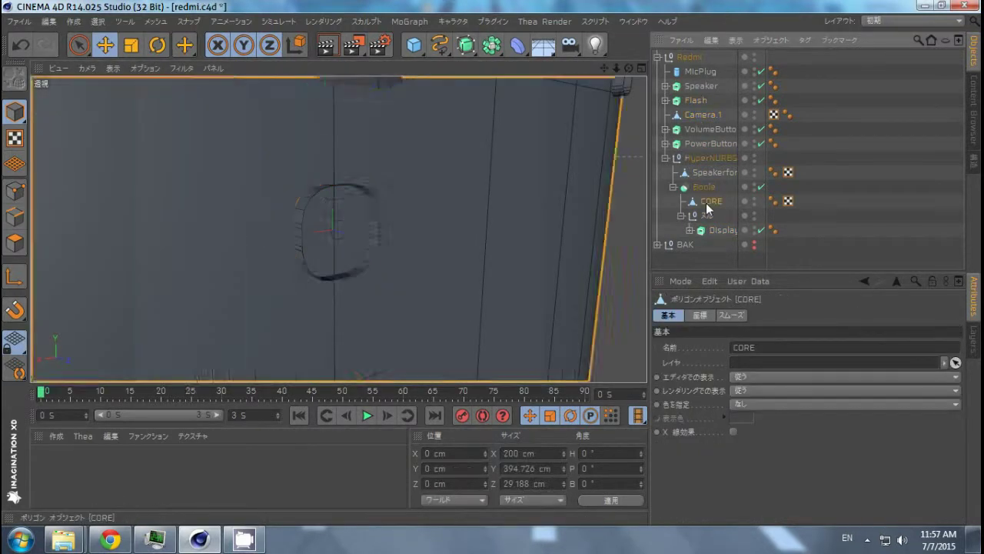
click(702, 115)
click(702, 86)
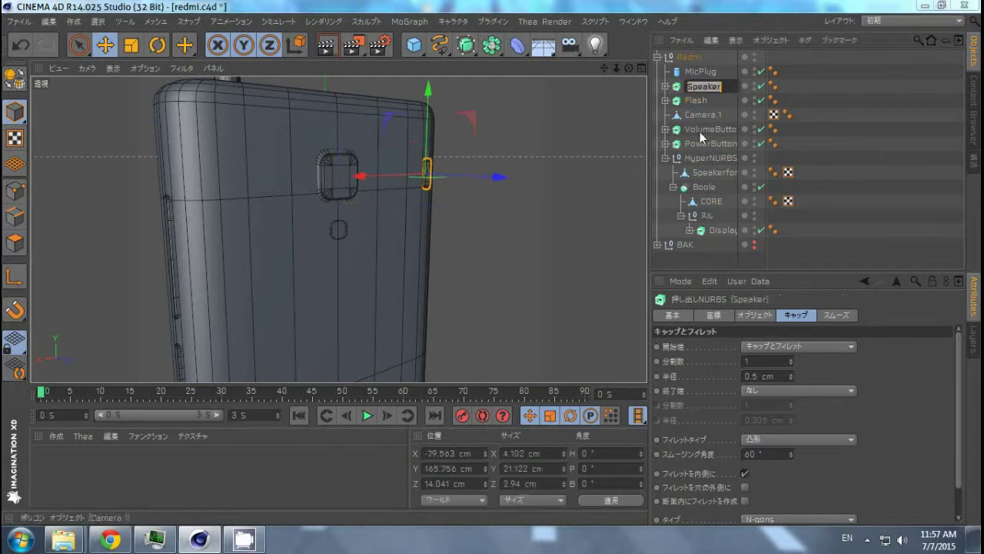
drag(702, 86, 704, 215)
scroll(489, 229, up, 5)
scroll(489, 228, up, 5)
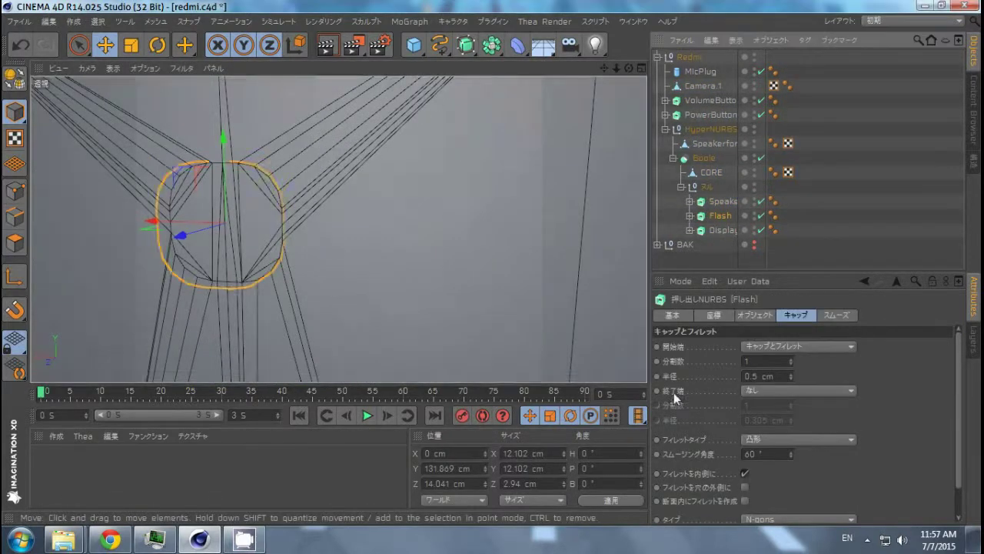
Step: Cap the end of the Flash extrusion and set its fillet radius to 0.2 cm
click(798, 391)
click(798, 405)
alt+drag(346, 296, 399, 316)
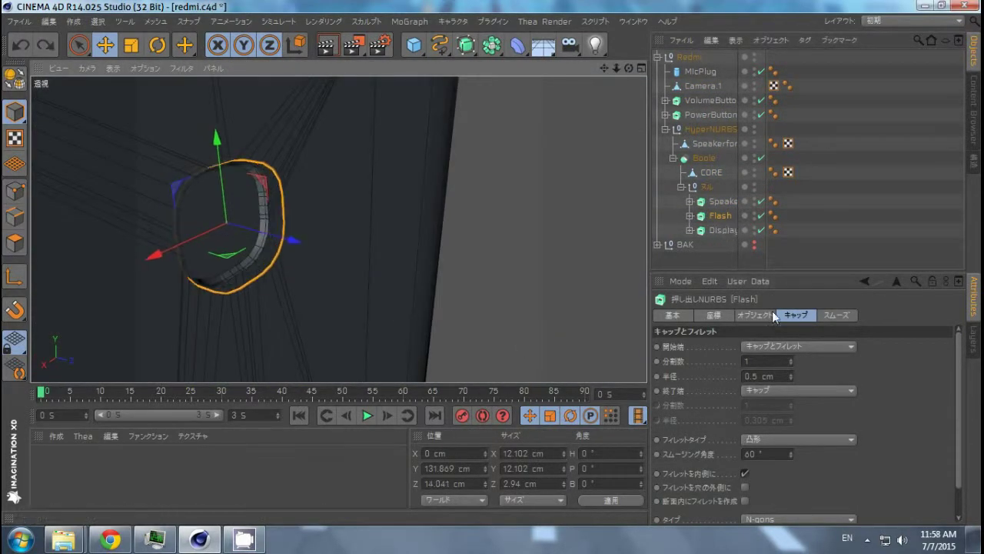
click(778, 374)
text(0.2)
alt+drag(288, 229, 197, 163)
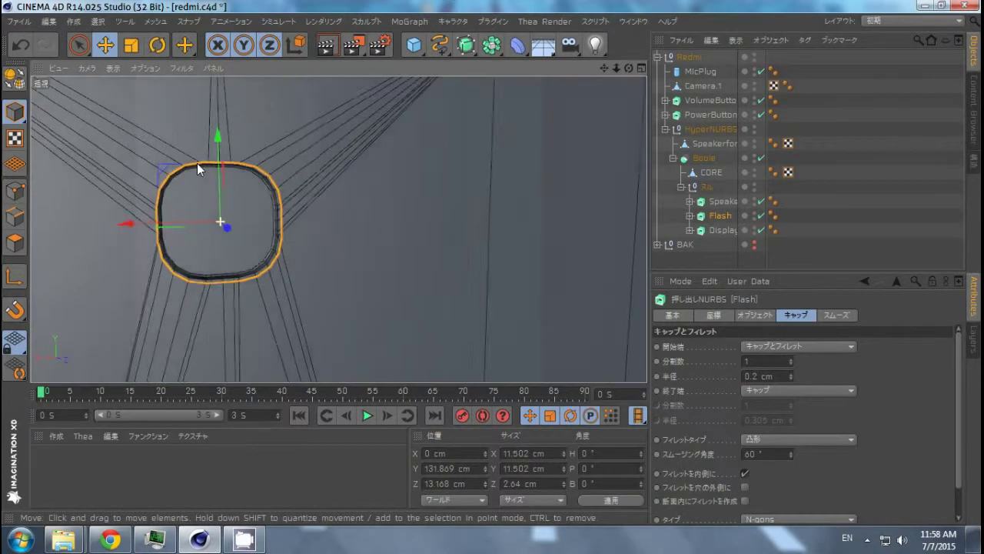
click(347, 224)
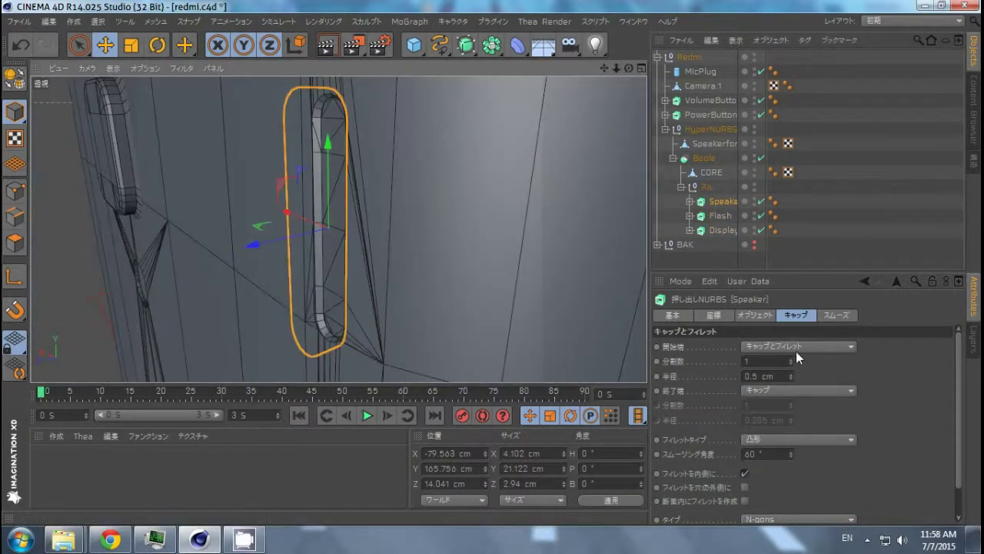
Step: Cap the end of the Speaker extrusion and push the Speaker cutter slightly into the body
click(796, 351)
mouse_move(312, 249)
mouse_down()
mouse_move(265, 240)
mouse_move(461, 292)
mouse_up()
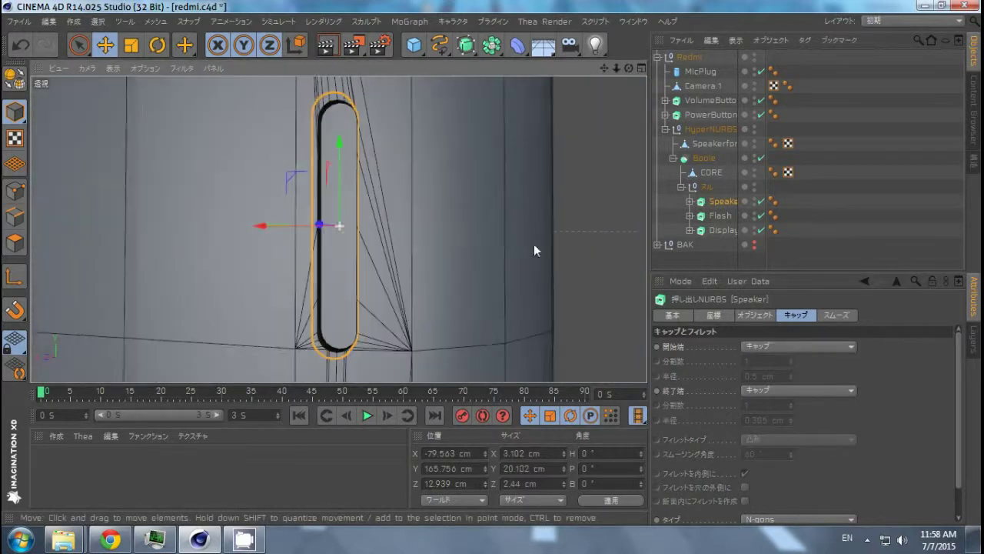
mouse_move(534, 248)
alt+mouse_down()
mouse_move(547, 342)
mouse_move(177, 180)
mouse_move(605, 248)
alt+mouse_up()
click(387, 275)
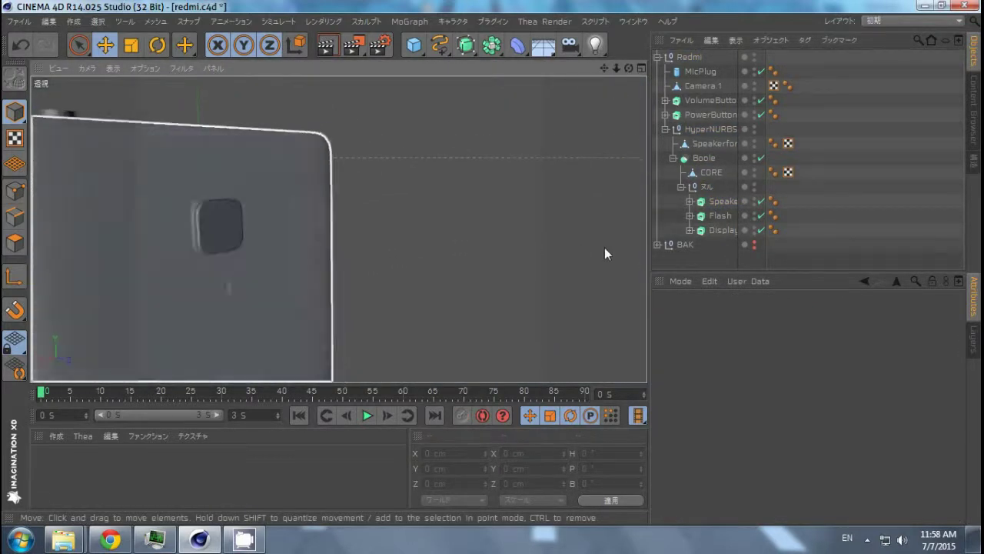
Step: Rename the backup copy inside the BAK group to Redmi
scroll(565, 270, down, 5)
click(690, 57)
click(658, 57)
click(658, 70)
click(658, 71)
double_click(696, 85)
text(RedmiBOOLE)
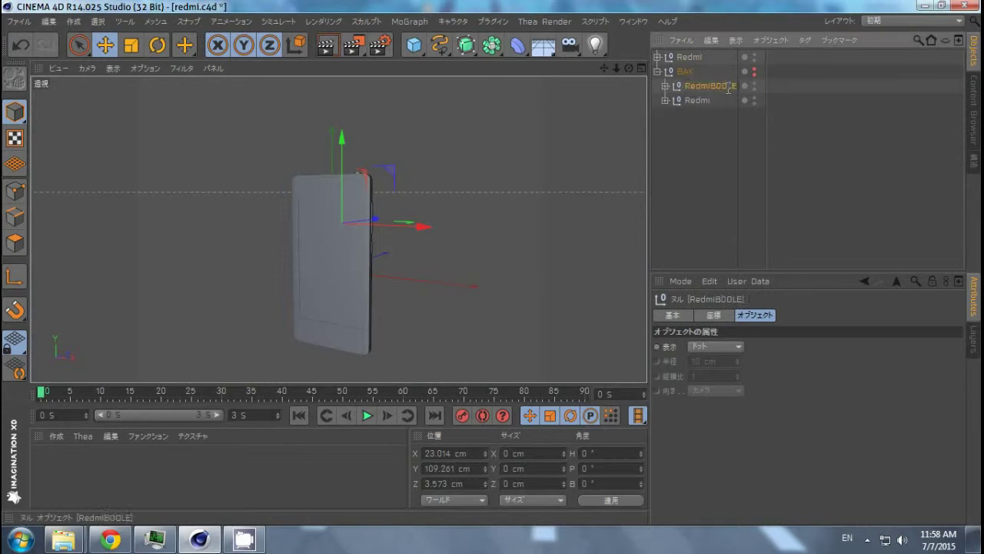
key(Return)
Step: Inspect the converted Speaker and Flash cutters' parts, undoing the trial changes
scroll(444, 242, up, 5)
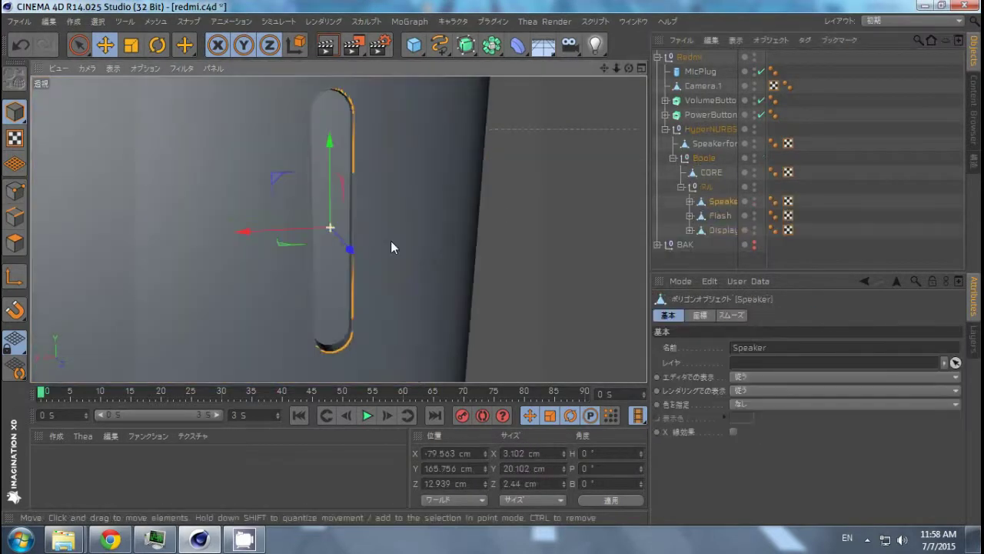
click(690, 200)
click(728, 230)
click(690, 201)
click(690, 216)
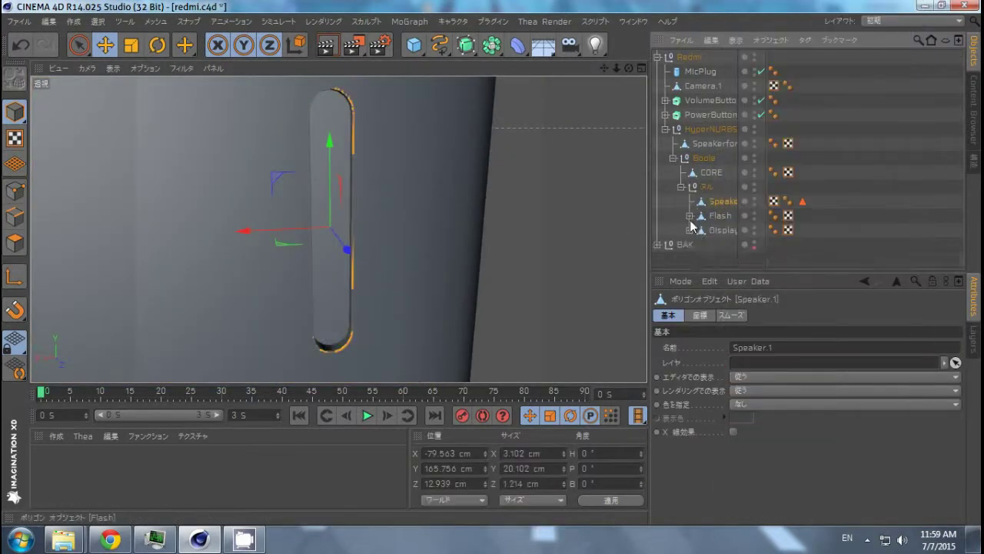
click(699, 230)
key(o)
click(727, 259)
key(ctrl+z)
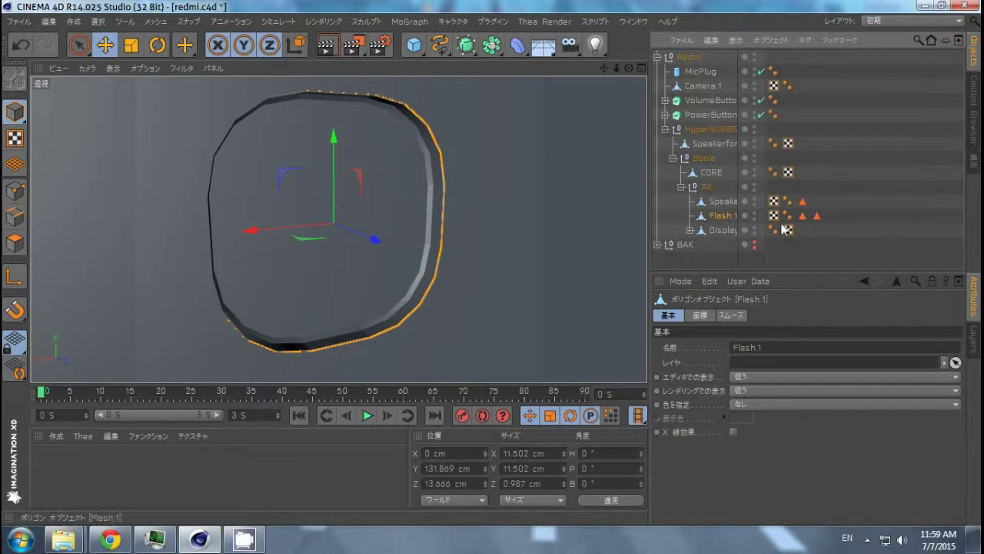
key(ctrl+z)
key(ctrl+z)
key(ctrl+z)
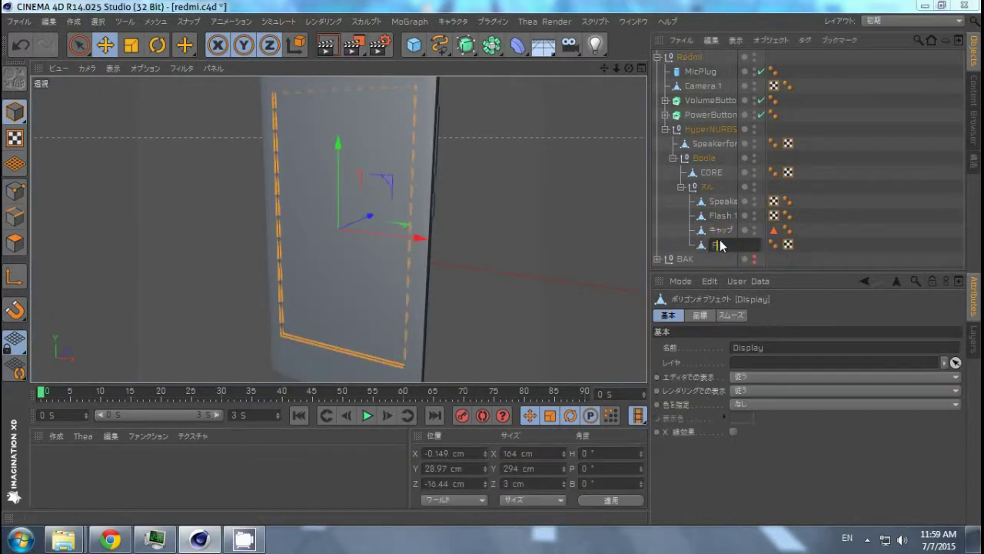
key(ctrl+z)
Step: Join Speaker, Flash and LCDFrame into one object with Connect Objects + Delete
click(713, 201)
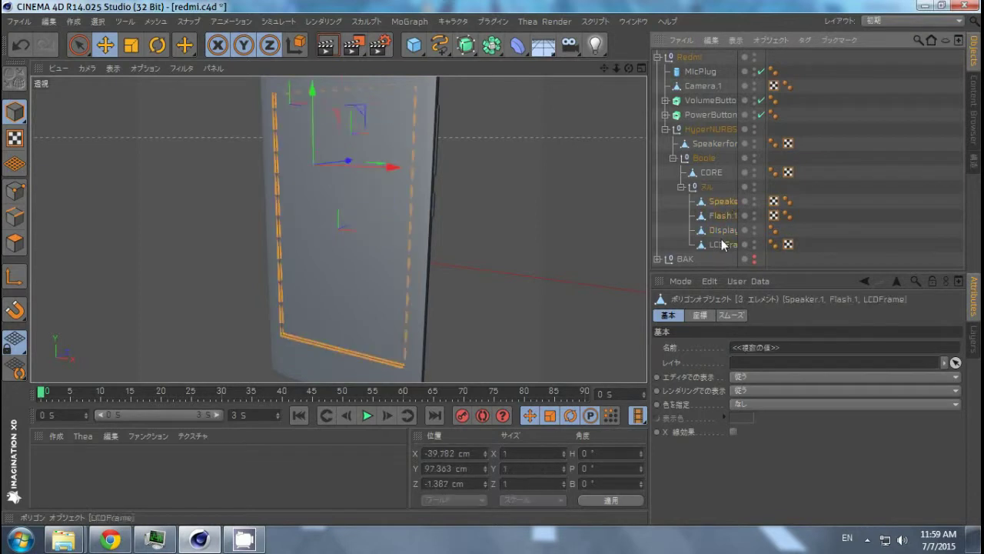
right_click(722, 245)
click(723, 206)
Step: Cut the MicPlug out of CORE.1 with a new Boole and collapse it to polygons
click(700, 72)
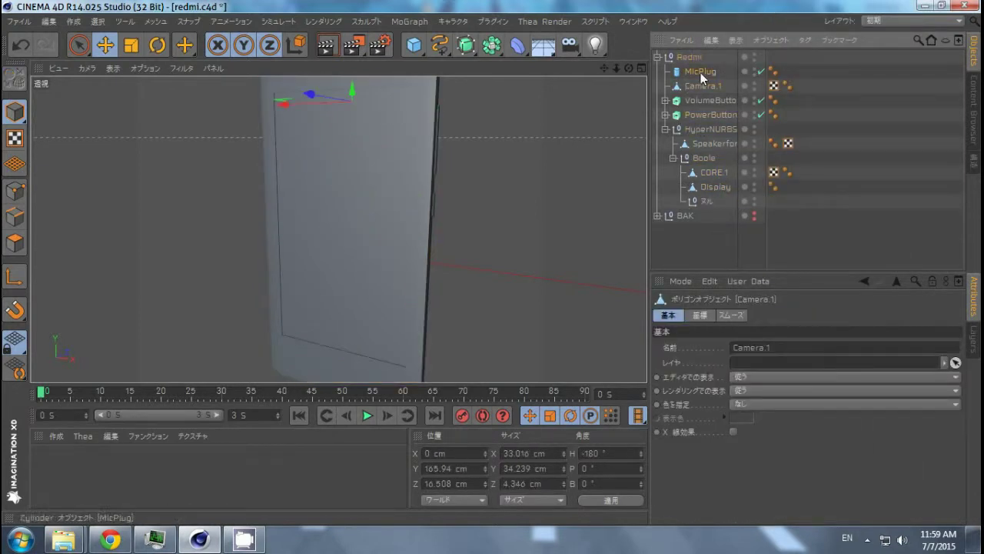
key(o)
alt+drag(418, 303, 617, 253)
right_click(617, 253)
click(492, 47)
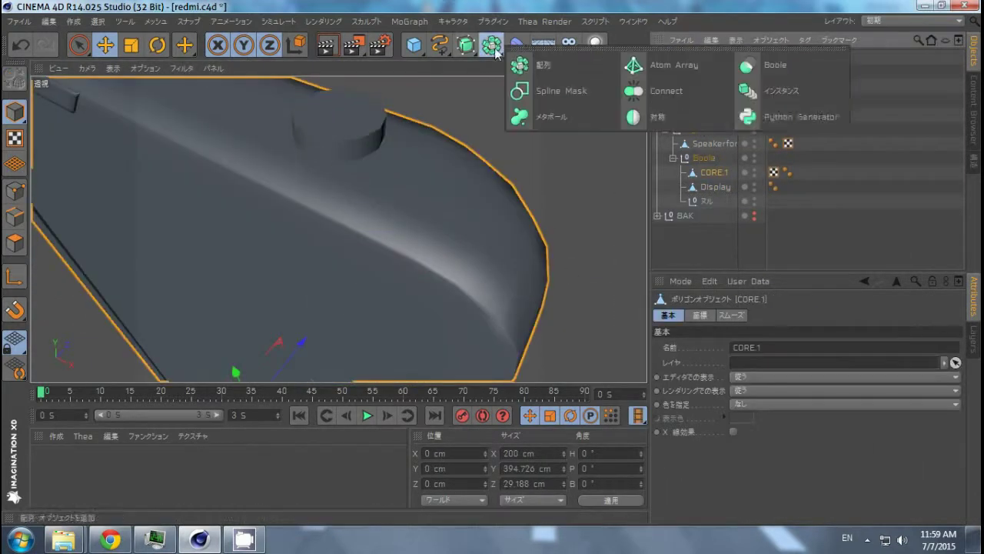
click(761, 61)
drag(711, 177, 711, 163)
right_click(711, 158)
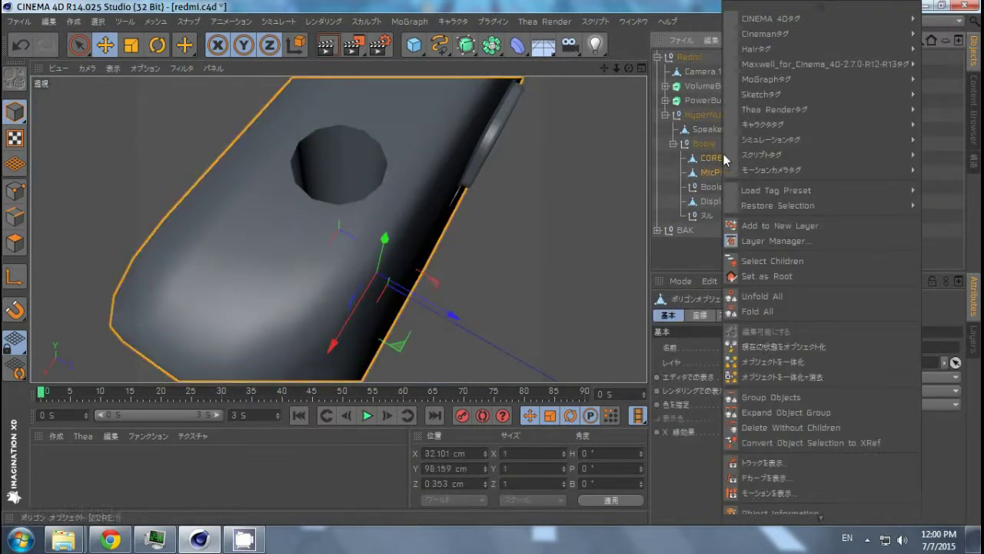
click(792, 377)
Step: Select the Display's centre-line points in the front view
mouse_move(387, 215)
alt+mouse_down()
mouse_move(345, 162)
mouse_move(257, 219)
mouse_move(412, 307)
alt+mouse_up()
click(817, 226)
click(553, 193)
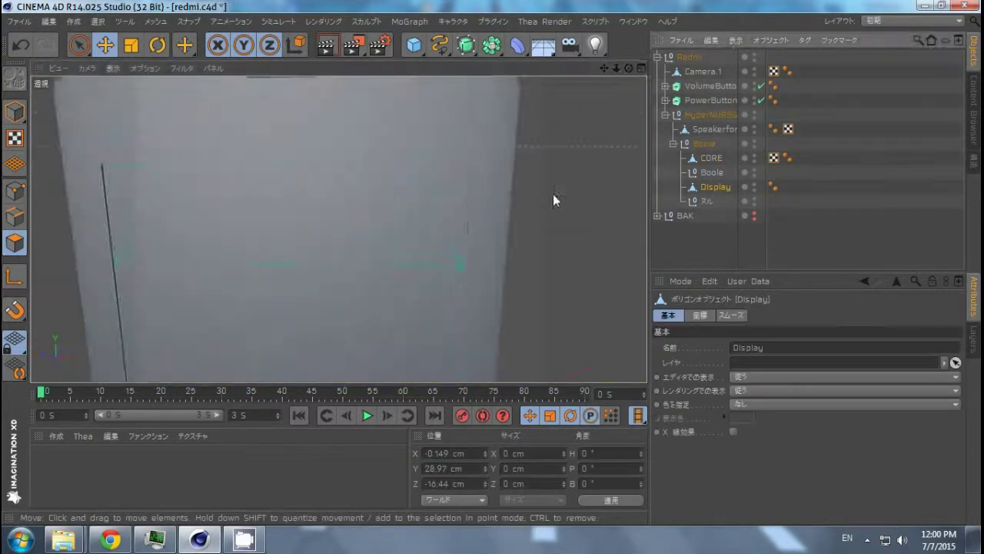
middle_click(553, 193)
middle_click(423, 246)
key(F4)
click(14, 189)
key(9)
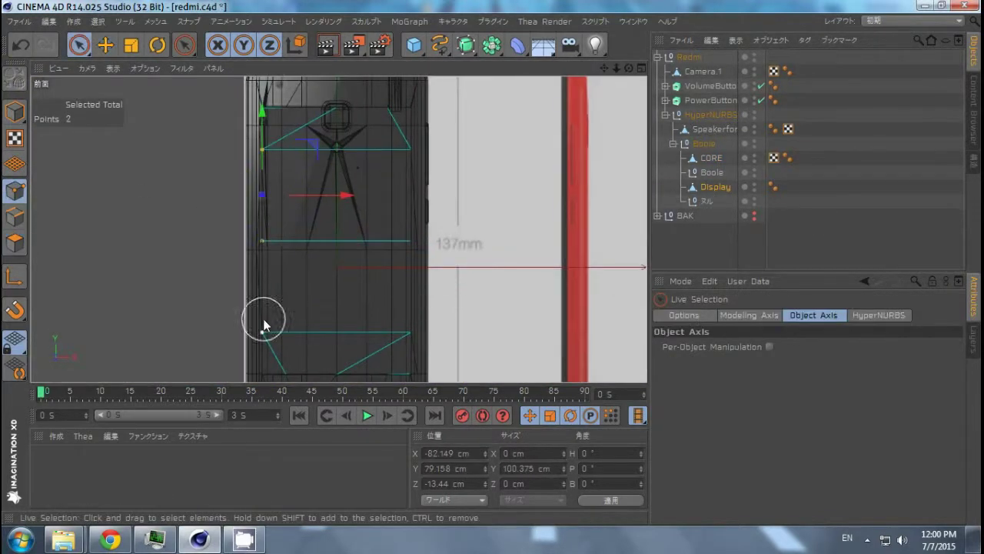
click(11, 244)
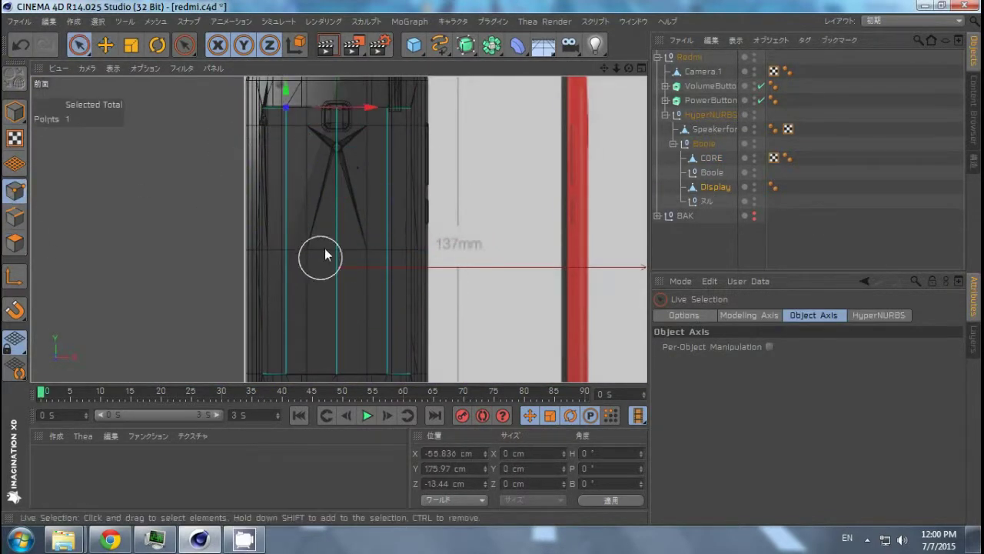
alt+middle_drag(325, 255, 329, 231)
shift+click(337, 87)
key(F1)
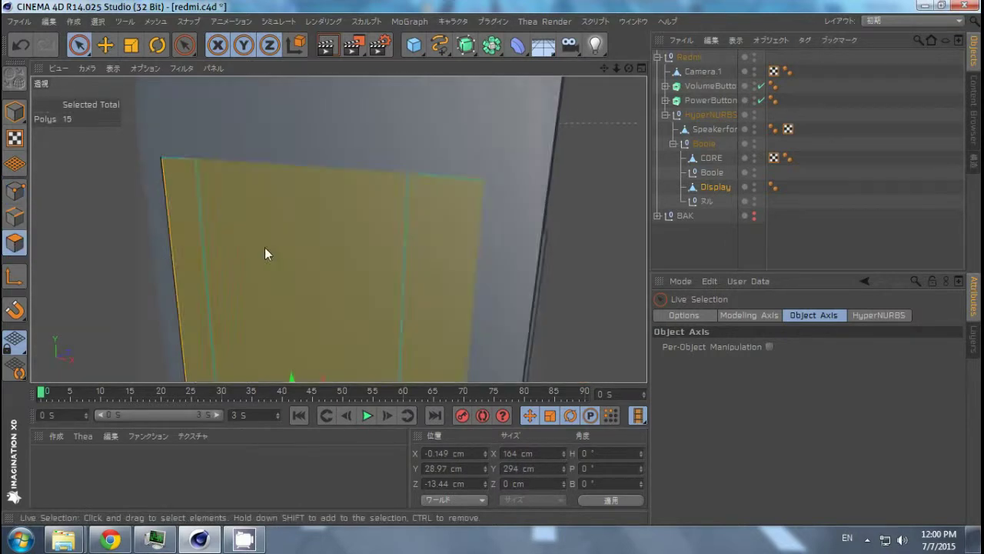
mouse_move(265, 247)
alt+mouse_down()
mouse_move(369, 210)
mouse_move(492, 269)
alt+mouse_up()
Step: Delete Camera.1 and the HyperNURBS group so the parts sit directly under Redmi
click(713, 191)
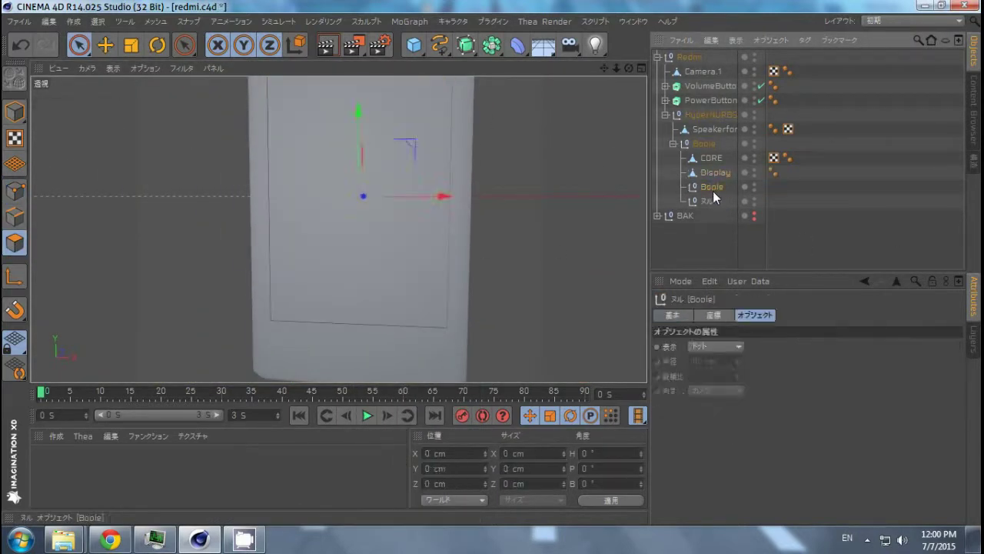
click(715, 129)
click(703, 71)
alt+drag(230, 194, 430, 176)
scroll(569, 158, up, 5)
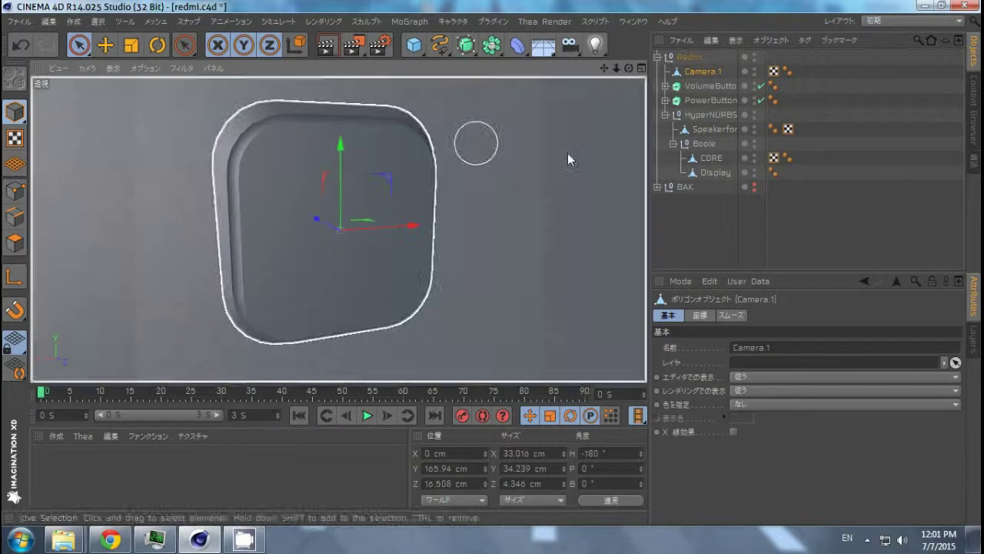
key(Delete)
click(714, 143)
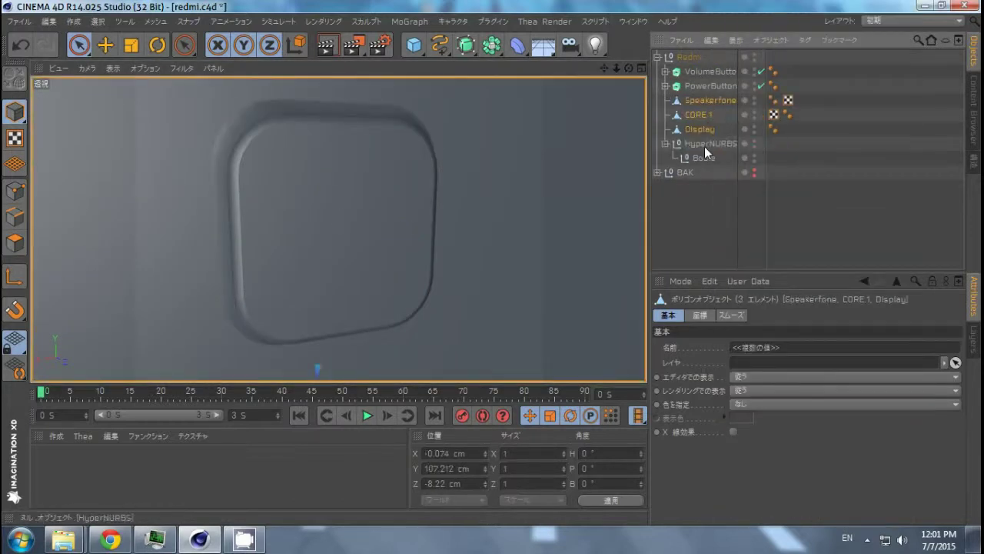
click(704, 146)
key(Delete)
Step: Create the BlackPlastic material with a near-black colour (RGB 24)
double_click(74, 454)
double_click(46, 462)
text(BlackPlastic)
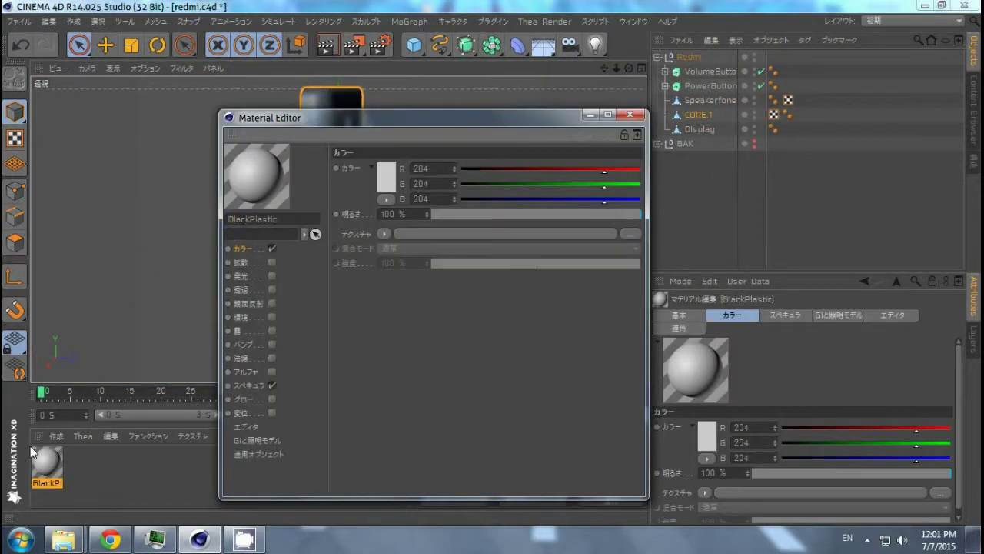
click(386, 176)
click(248, 385)
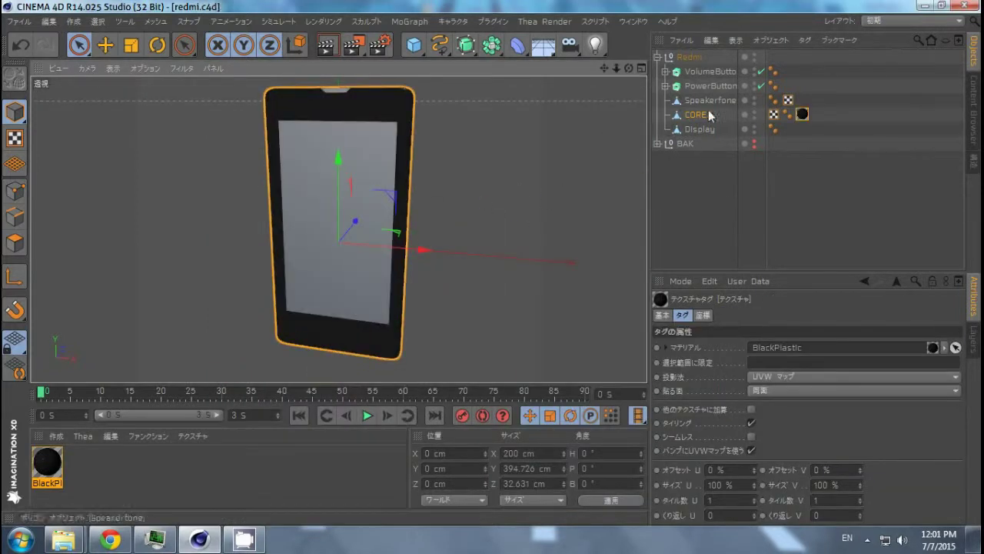
Step: Nudge the Glass layer along Z and give the Glass material transparency and 71% specular height
key(e)
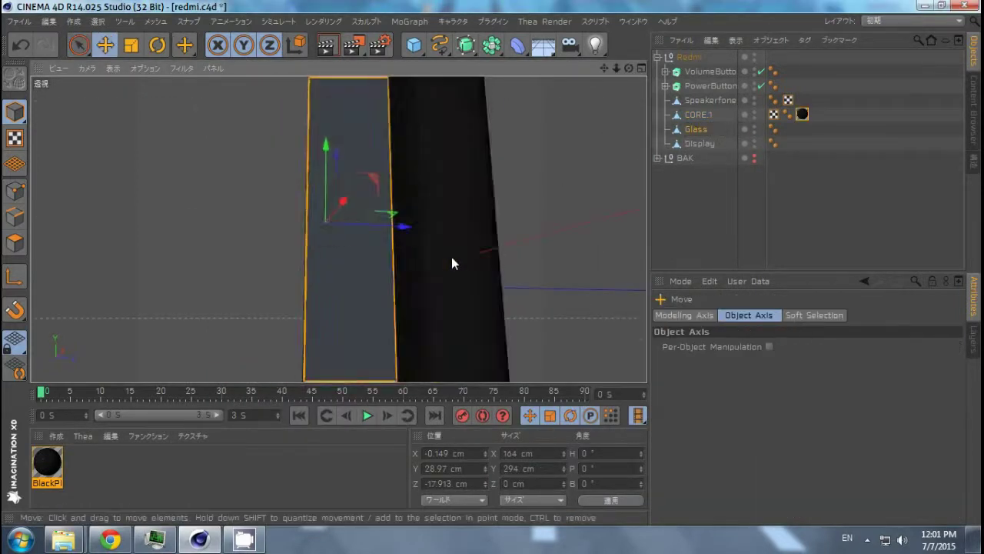
drag(422, 231, 400, 235)
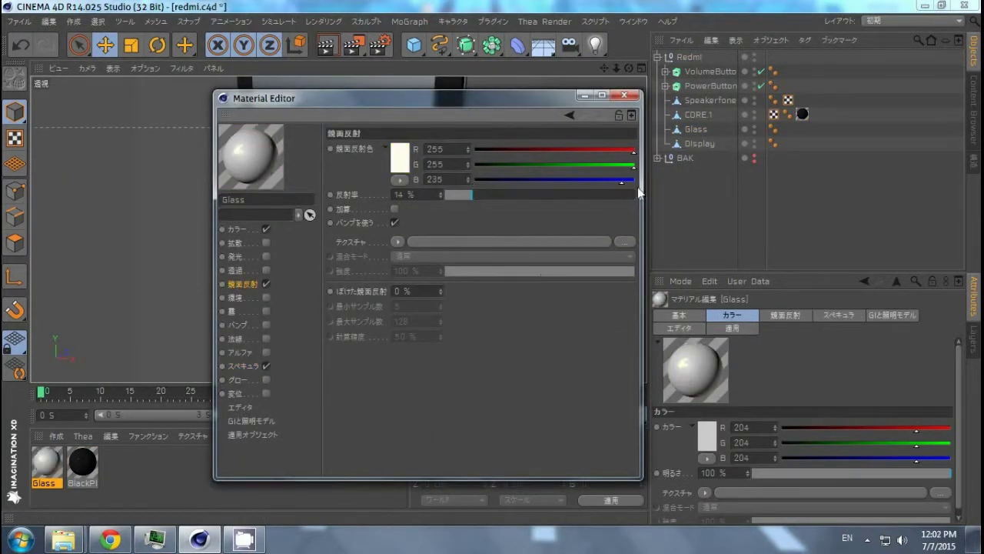
click(248, 271)
click(243, 366)
drag(538, 373, 500, 375)
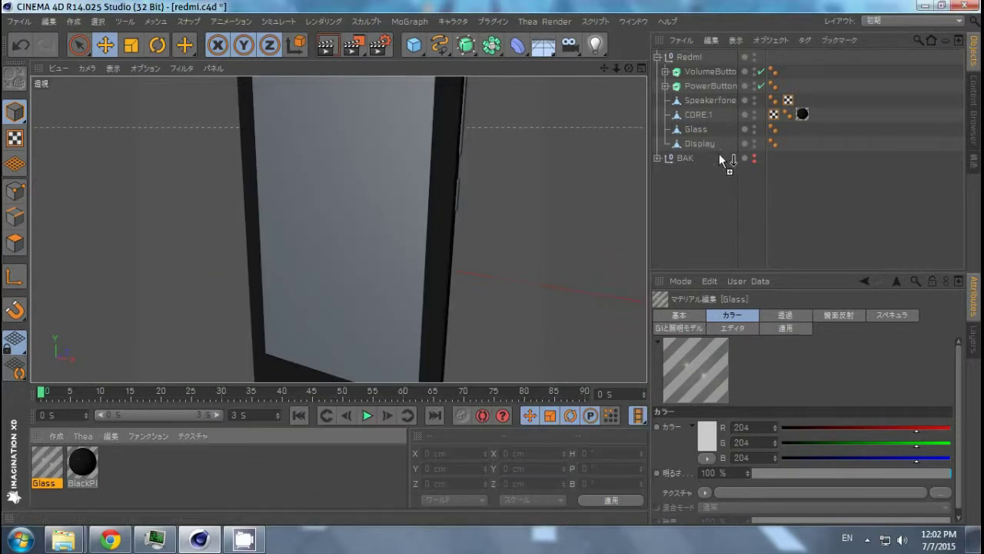
Step: Navigate to the D:\CENTERLINE\Pictures\Screencaps\Phone folder
key(BackSpace)
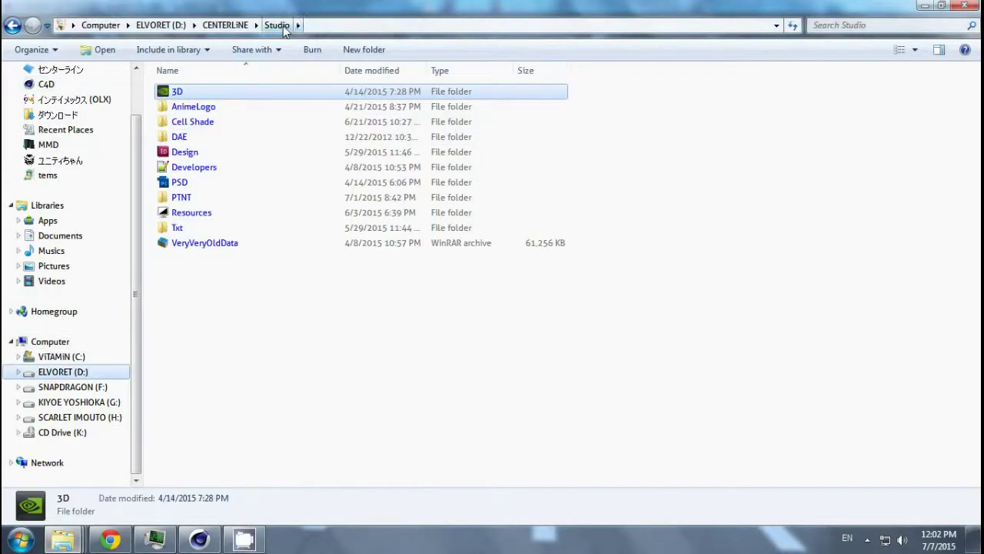
key(BackSpace)
double_click(701, 134)
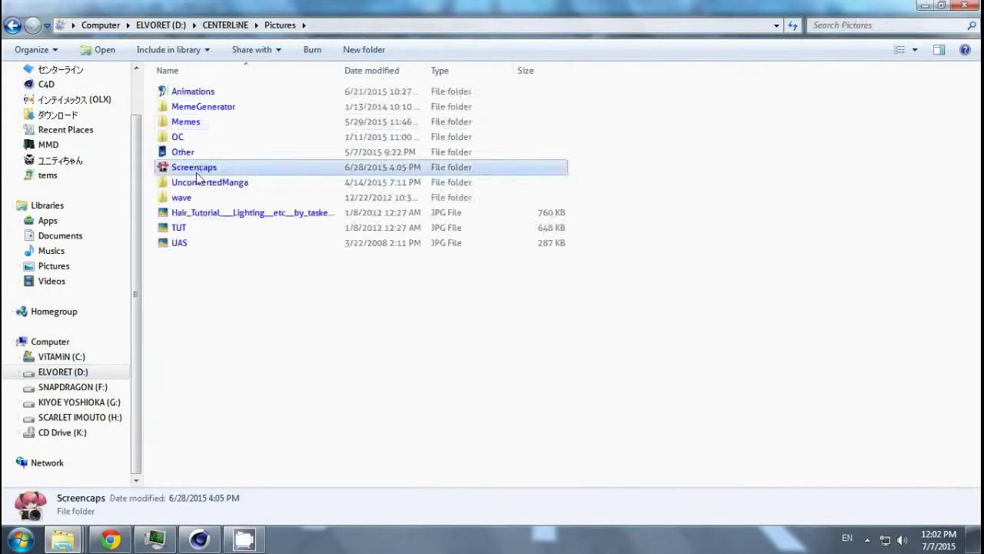
double_click(201, 163)
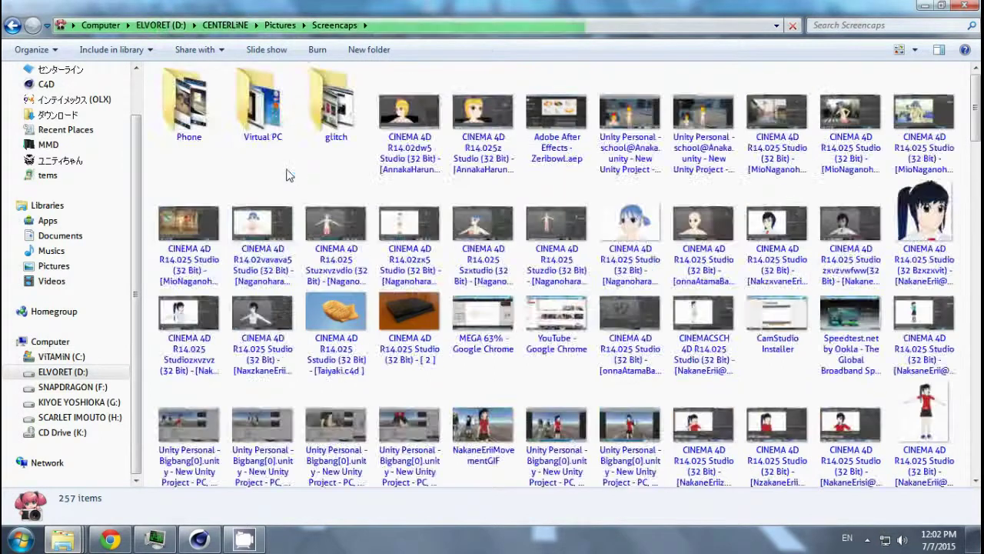
double_click(187, 100)
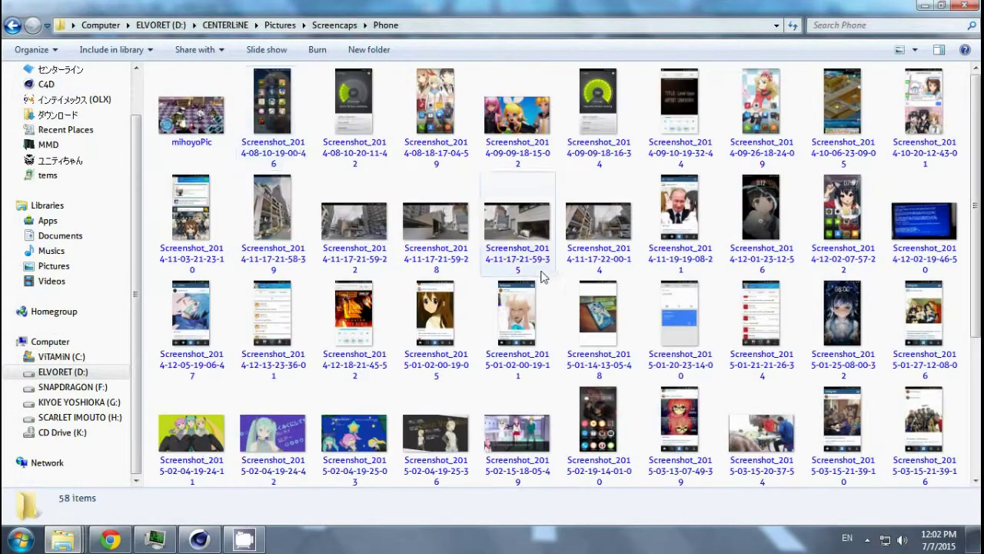
scroll(556, 272, down, 3)
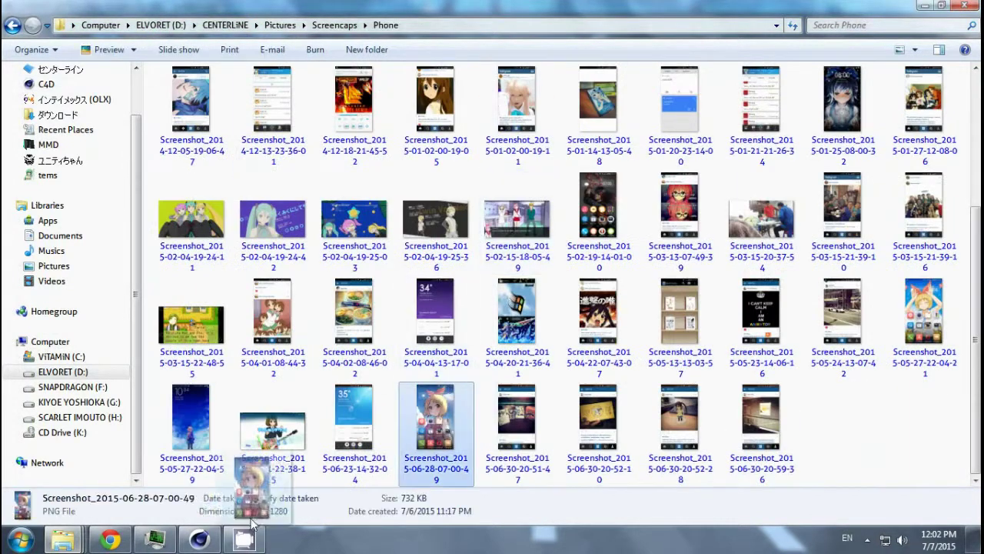
Step: Bring the anime screenshot into Cinema 4D's Material Manager, accepting the copy prompt
drag(435, 415, 808, 492)
click(571, 314)
double_click(117, 461)
Step: Name the image material 'Screen'
text(creen)
key(Return)
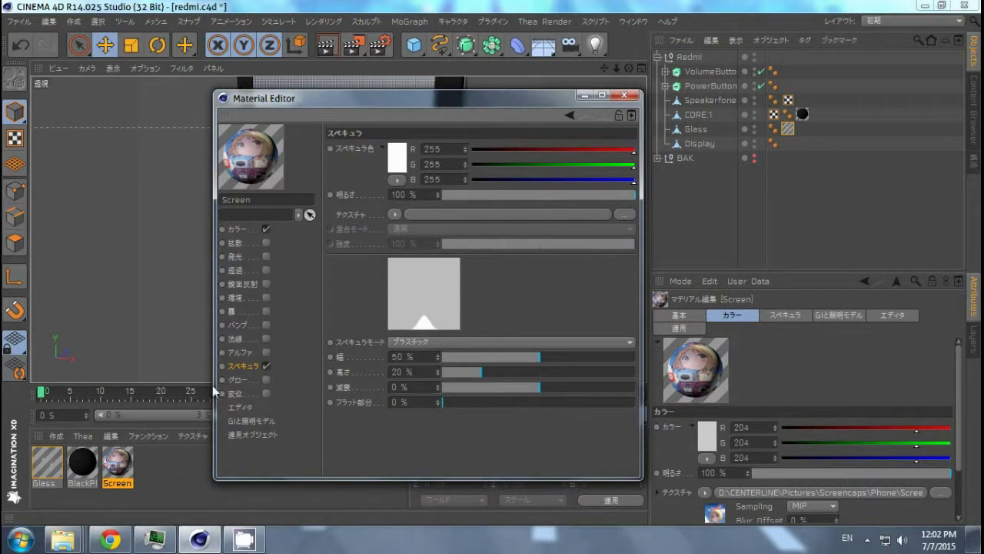
click(624, 96)
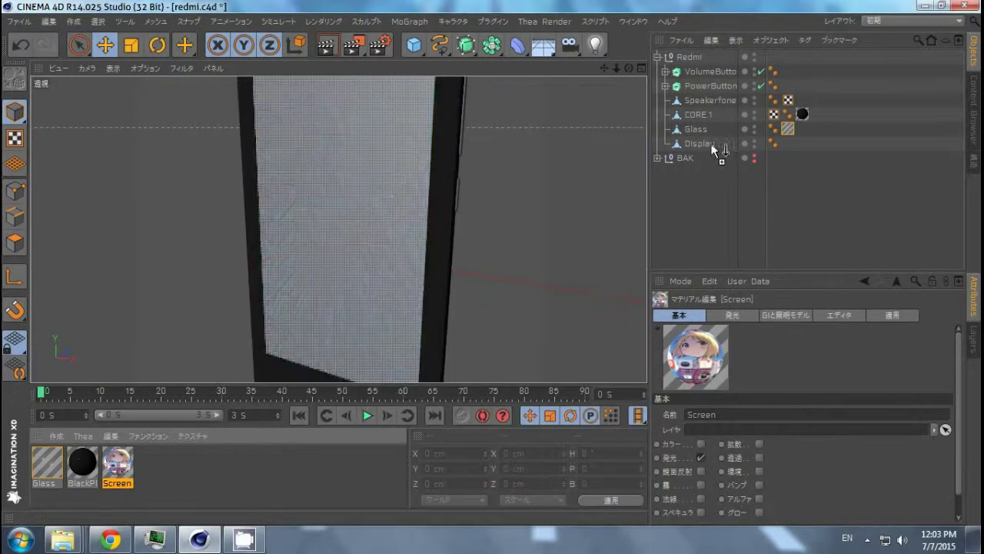
Step: Apply the Screen material to Display with UVW mapping projection
drag(117, 462, 339, 231)
click(852, 377)
click(858, 378)
click(858, 379)
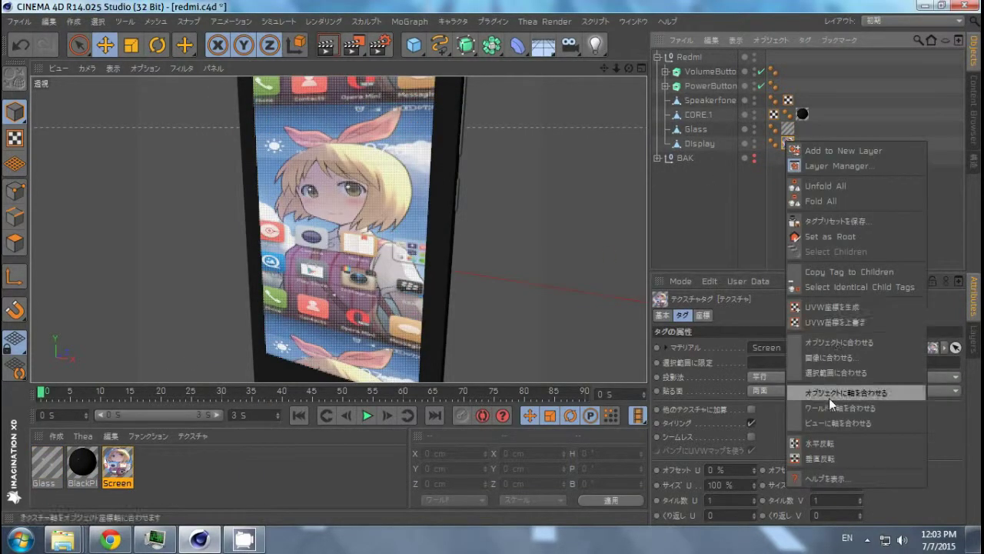
click(829, 398)
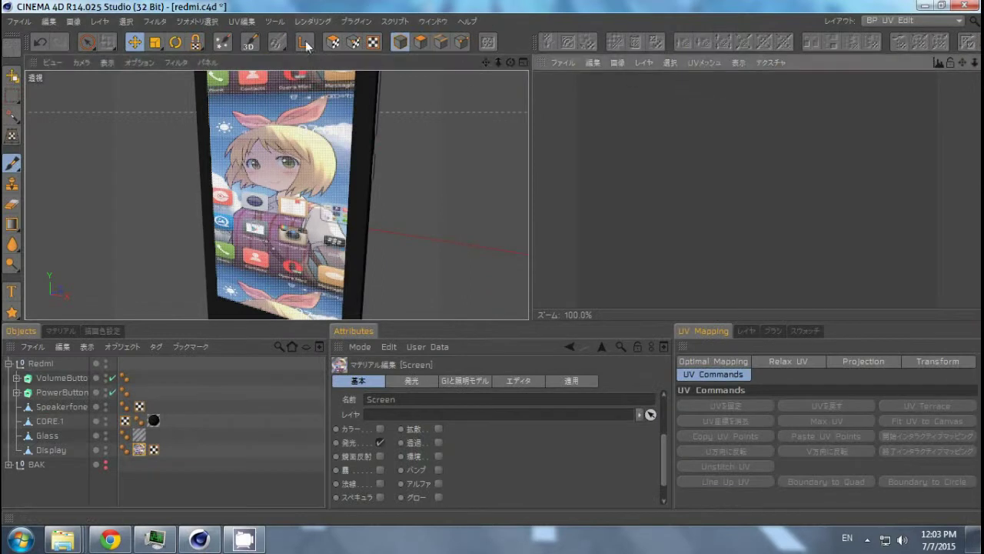
click(51, 450)
click(909, 367)
click(863, 361)
click(911, 21)
click(892, 112)
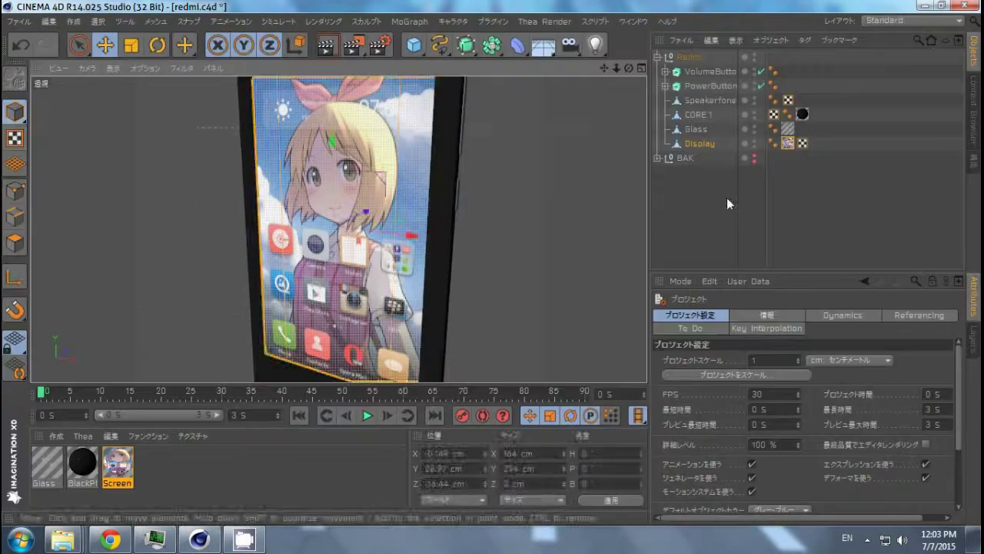
double_click(117, 461)
click(630, 114)
Step: Create a new material for the AlluminiumChrome finish
alt+drag(462, 193, 384, 192)
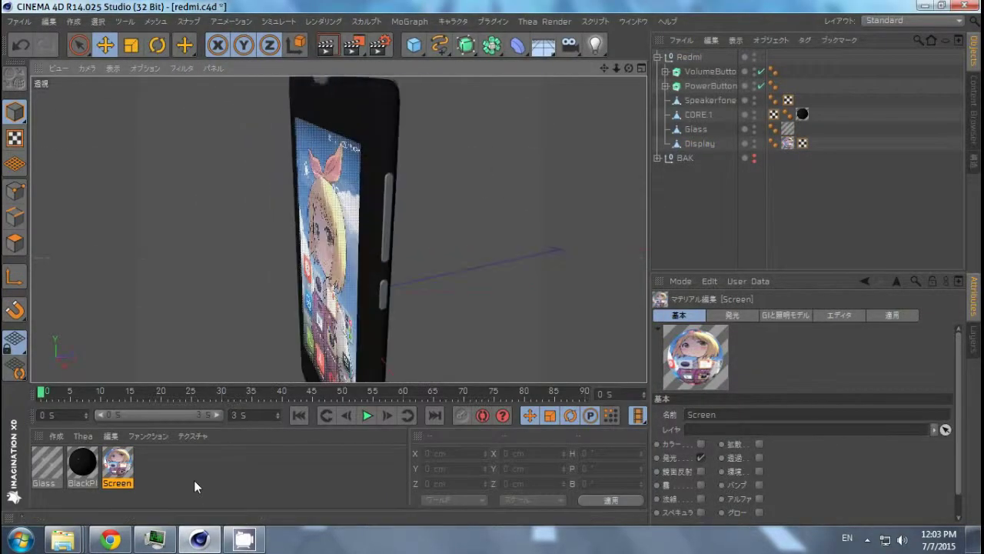
double_click(185, 465)
double_click(46, 465)
Step: Give the chrome material reflection and a light grey colour of 185
click(266, 284)
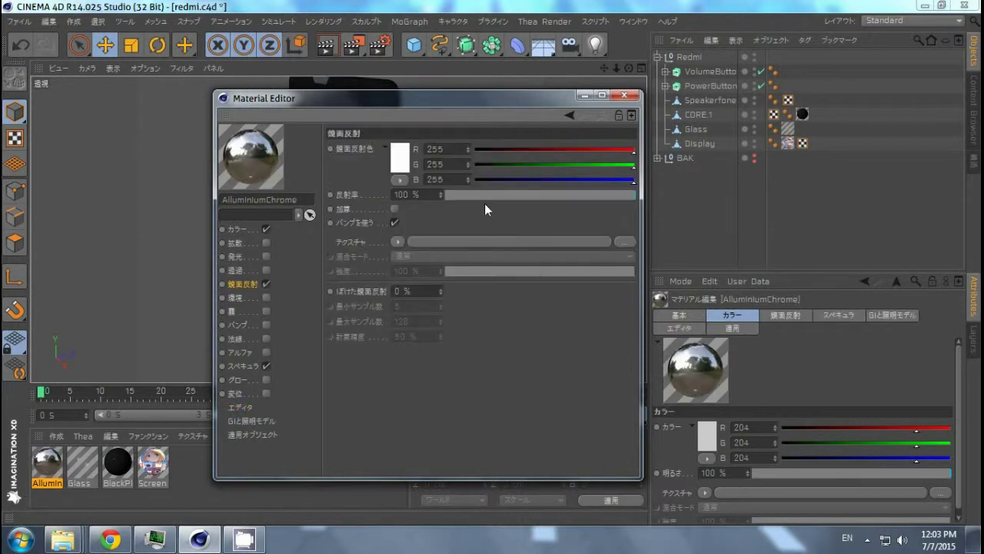
click(239, 229)
click(377, 160)
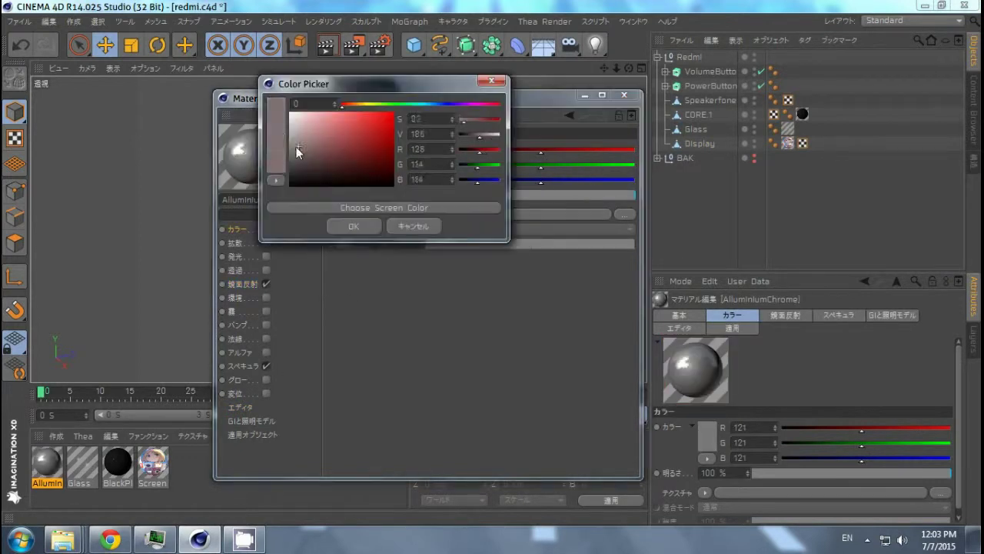
click(243, 366)
click(624, 95)
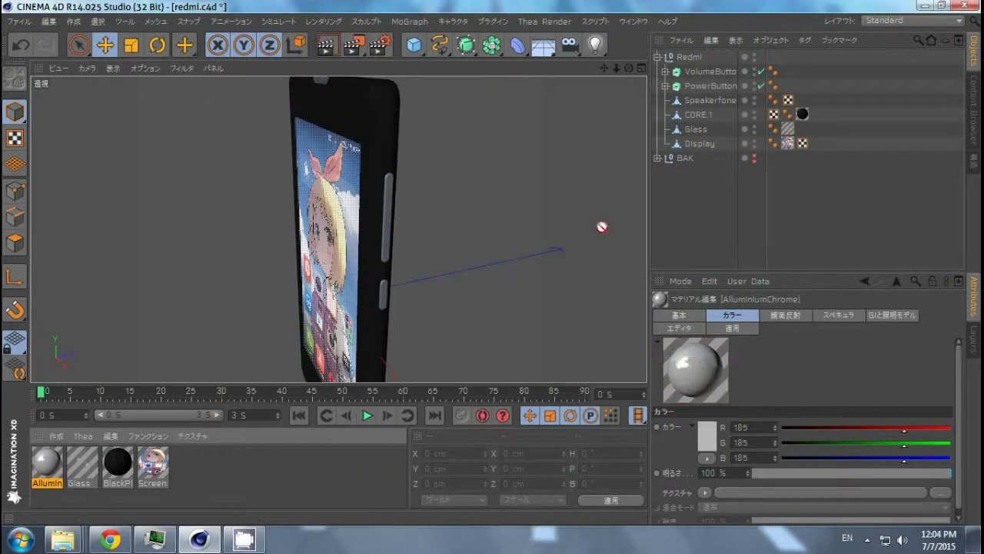
Step: Apply chrome to VolumeButton and PowerButton, and BlackPlastic to Speakerfone
drag(47, 465, 707, 71)
drag(801, 105, 800, 100)
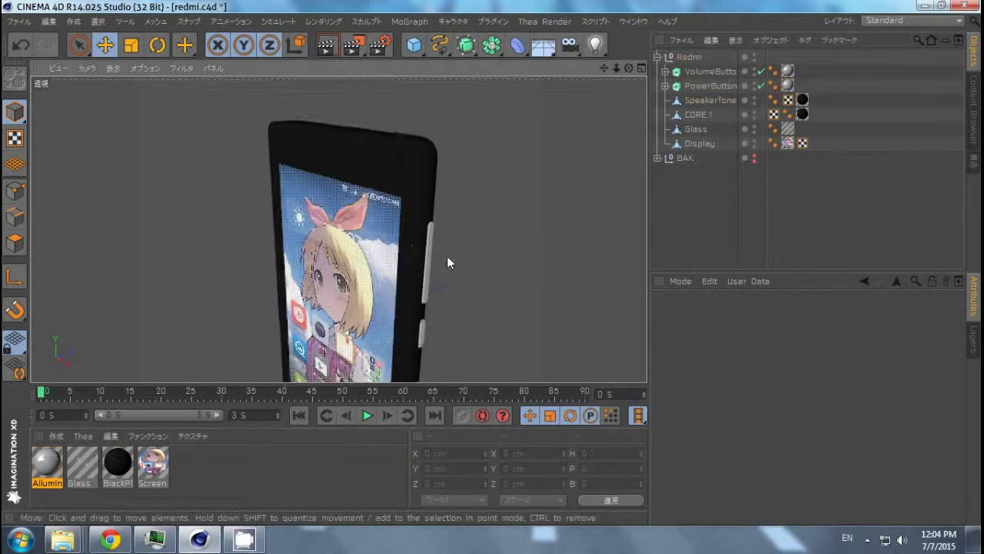
alt+drag(451, 259, 324, 233)
scroll(324, 233, up, 3)
Step: Duplicate BlackPlastic as red RePlastic (210, 18, 18) and select CORE.1's back polygons
click(152, 462)
double_click(152, 461)
double_click(254, 199)
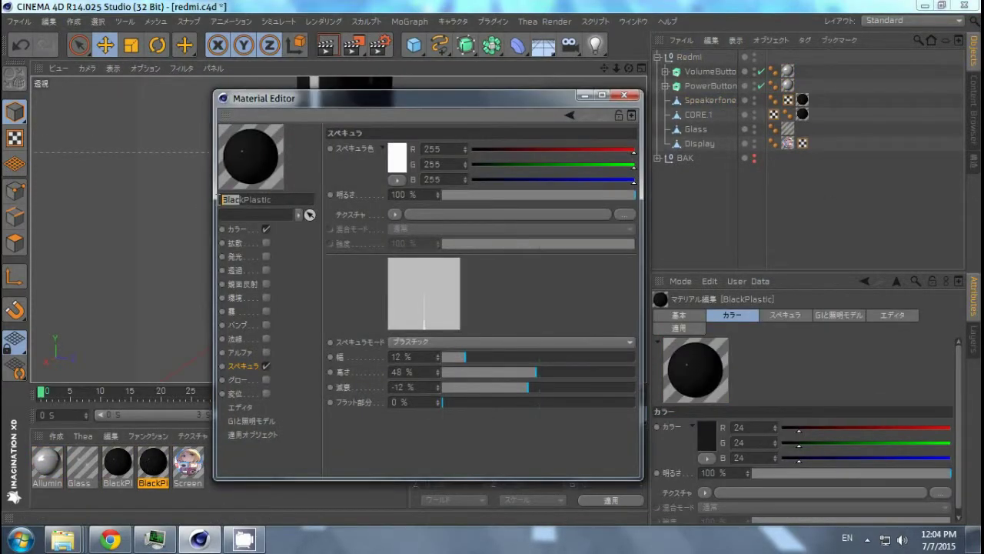
text(RePlastic)
click(380, 158)
click(477, 222)
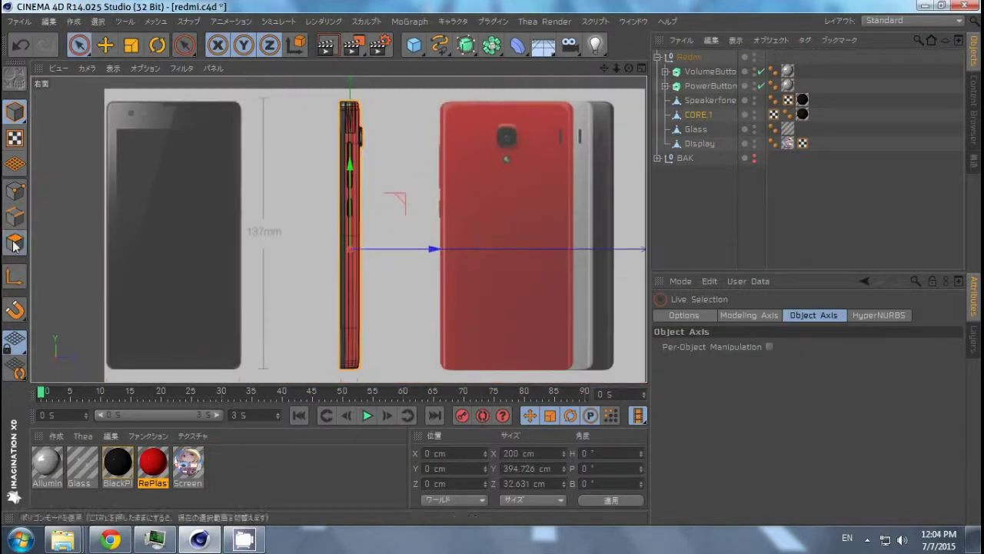
drag(369, 111, 373, 361)
scroll(490, 193, up, 3)
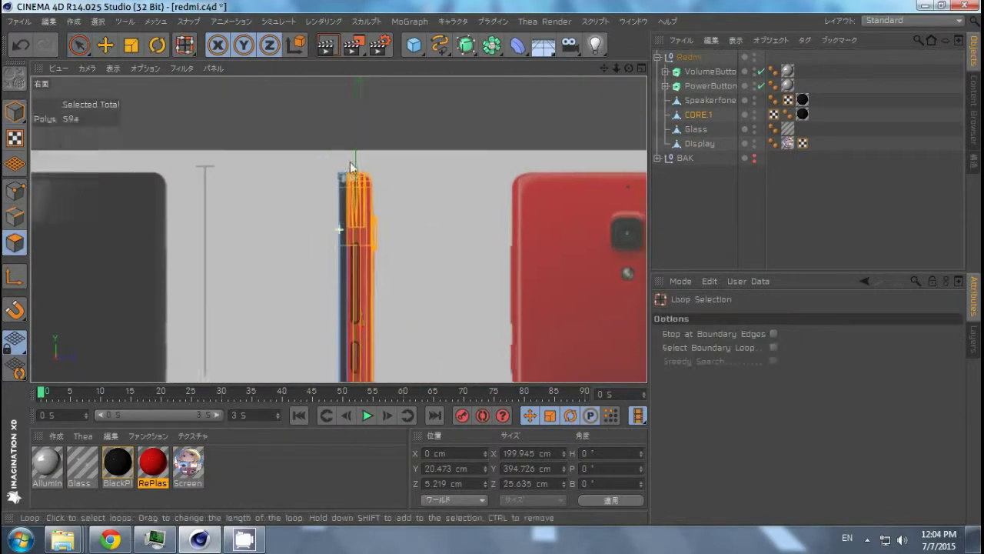